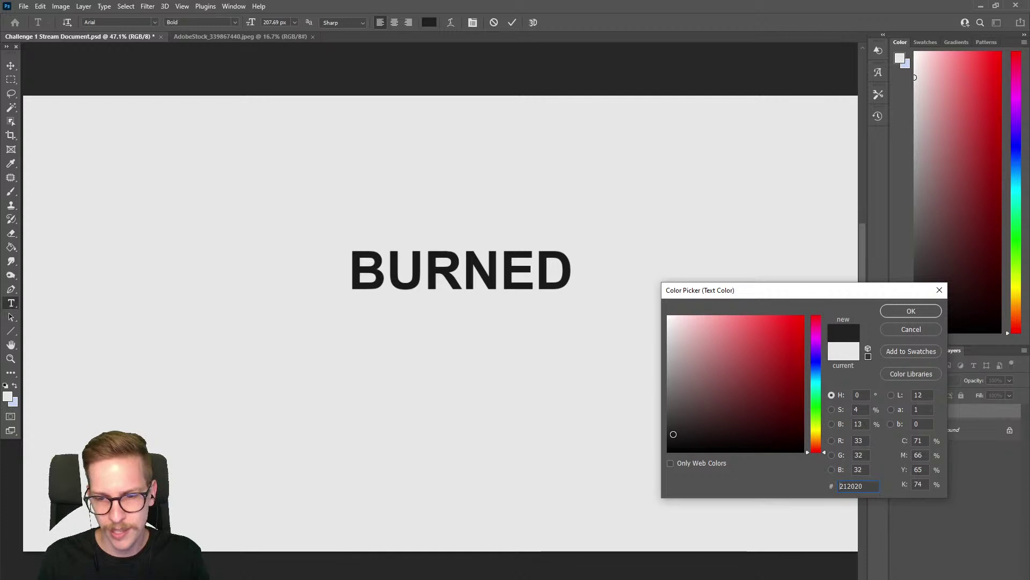
# Apply the color #212020 to the BURNED text and finish editing it.
pyautogui.click(907, 311)
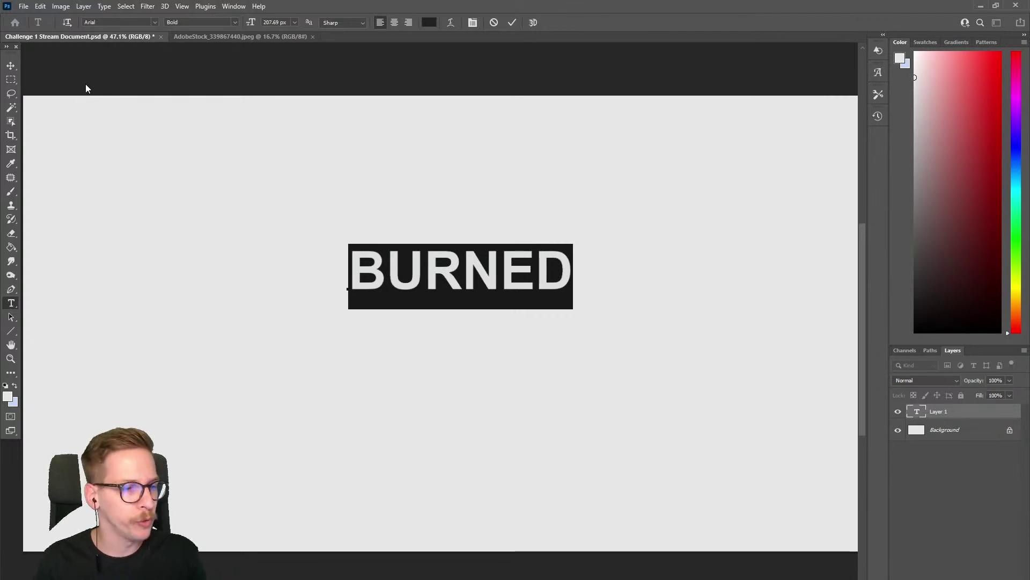
pyautogui.click(10, 65)
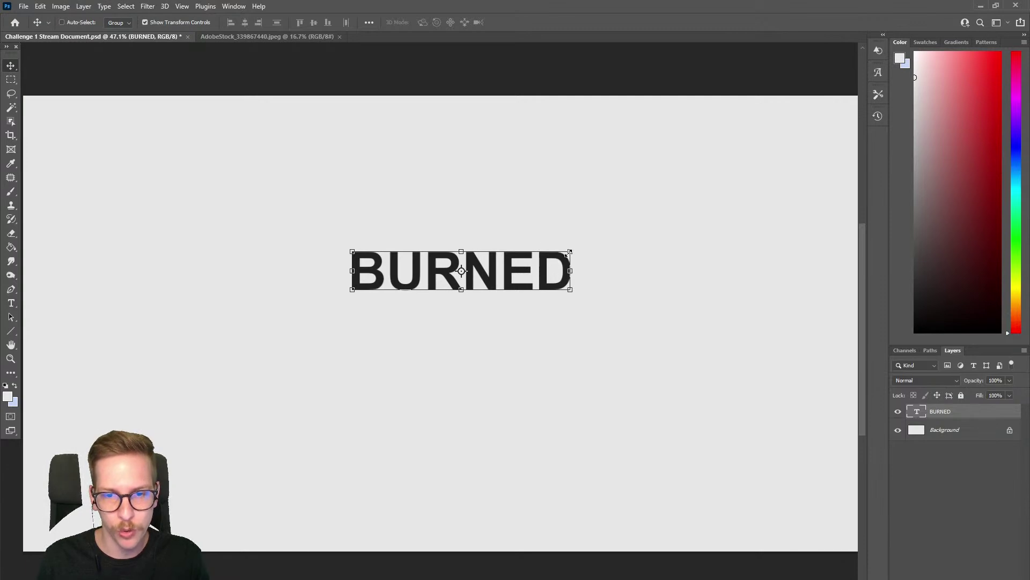
# Scale the BURNED text up to about 265% so it spans most of the canvas, and center it.
pyautogui.moveTo(570, 256)
pyautogui.mouseDown()
pyautogui.moveTo(683, 195)
pyautogui.moveTo(567, 268)
pyautogui.moveTo(745, 203)
pyautogui.mouseUp()
pyautogui.moveTo(607, 269); pyautogui.dragTo(525, 309)
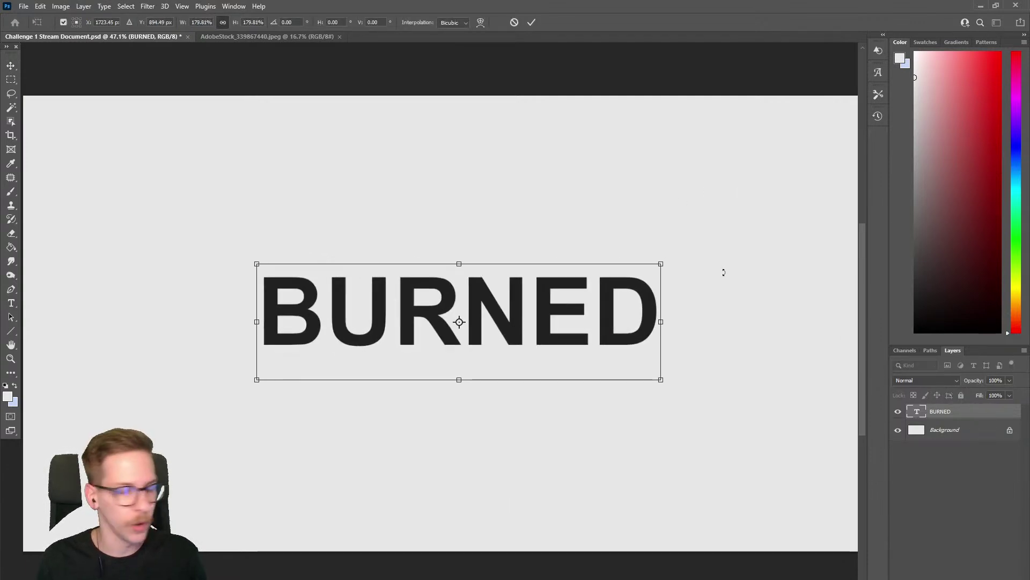
pyautogui.moveTo(661, 263)
pyautogui.mouseDown()
pyautogui.moveTo(798, 223)
pyautogui.moveTo(591, 296)
pyautogui.mouseUp()
pyautogui.moveTo(734, 242); pyautogui.dragTo(801, 221)
pyautogui.moveTo(697, 280); pyautogui.dragTo(658, 287)
pyautogui.scroll(-3, 635, 294)
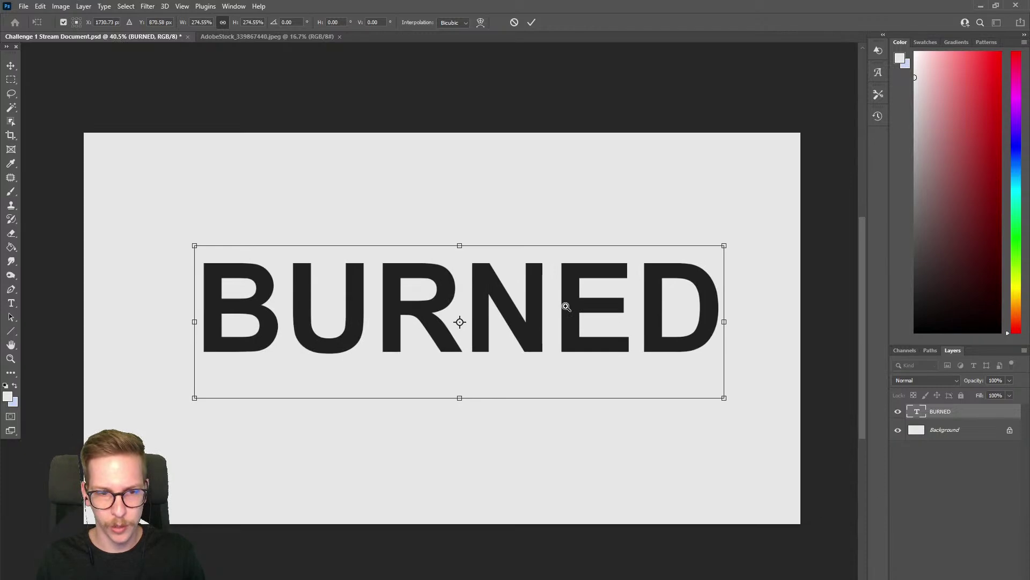
pyautogui.scroll(1, 570, 304)
pyautogui.moveTo(561, 301); pyautogui.dragTo(539, 310)
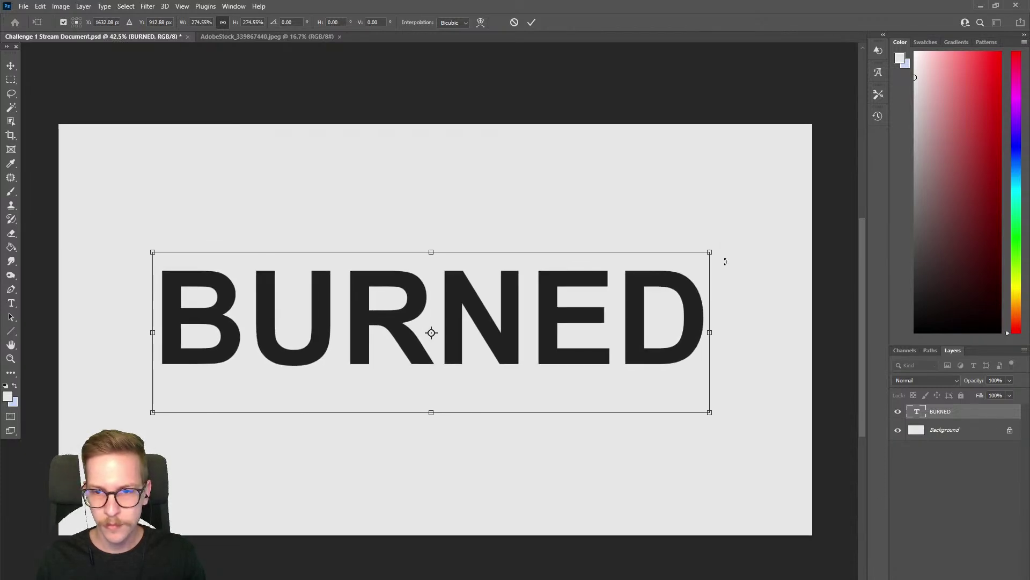
pyautogui.moveTo(711, 249); pyautogui.dragTo(692, 256)
pyautogui.moveTo(605, 299); pyautogui.dragTo(623, 295)
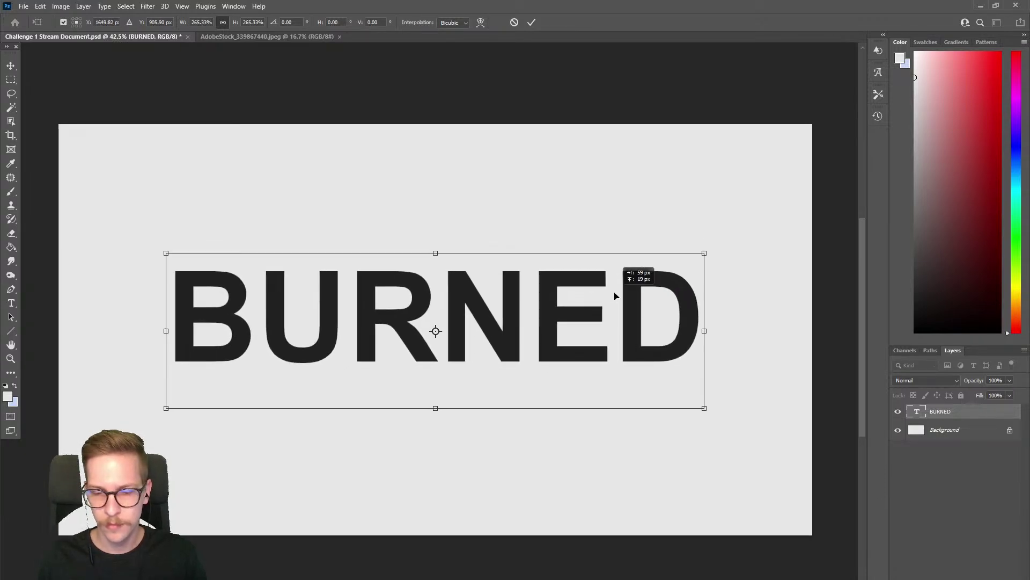
pyautogui.press('Return')
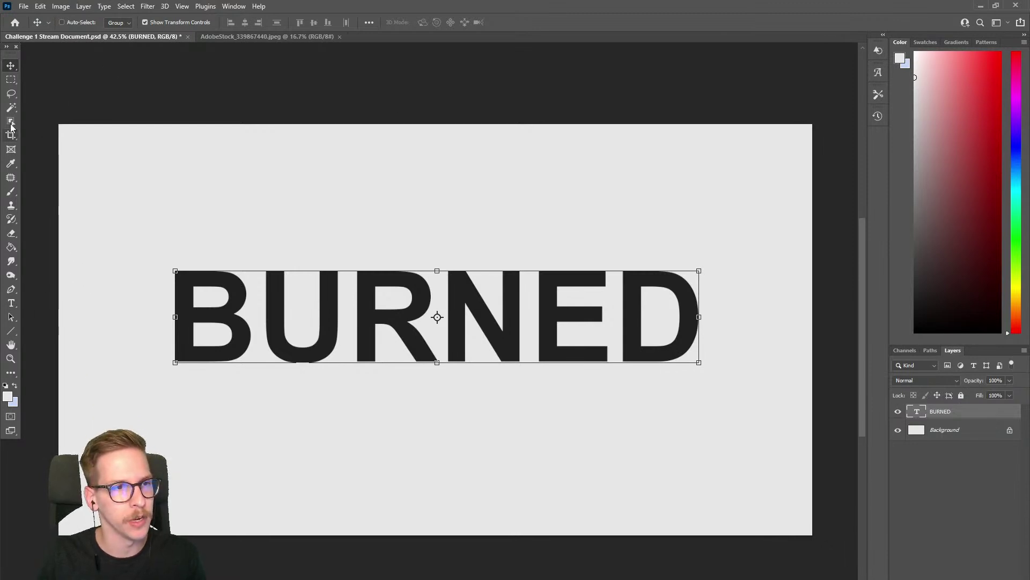
# Copy the wood texture from AdobeStock_339867440.jpeg and paste it as a new layer in Challenge 1 Stream Document.psd.
pyautogui.click(267, 35)
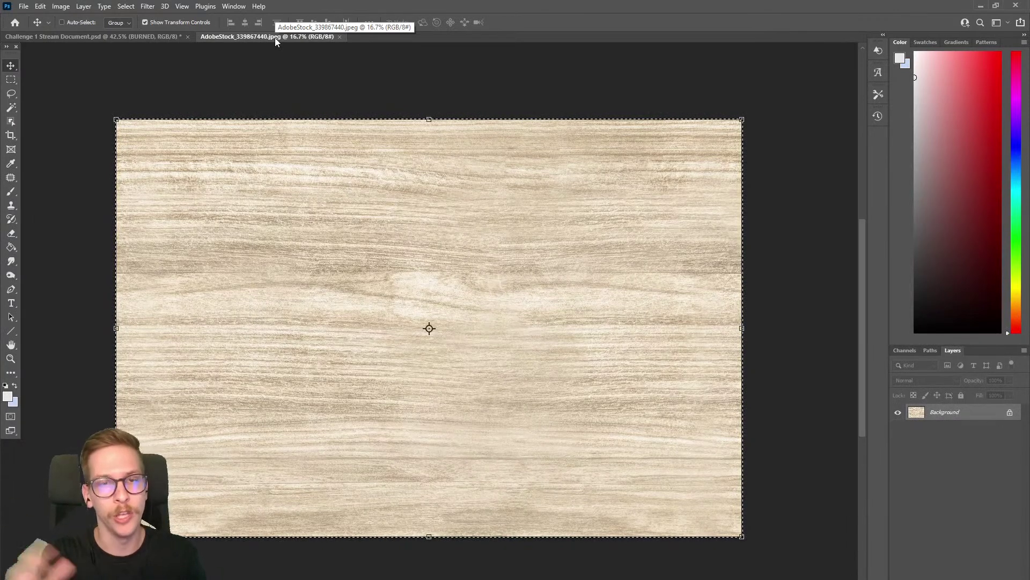
pyautogui.press('ctrl')
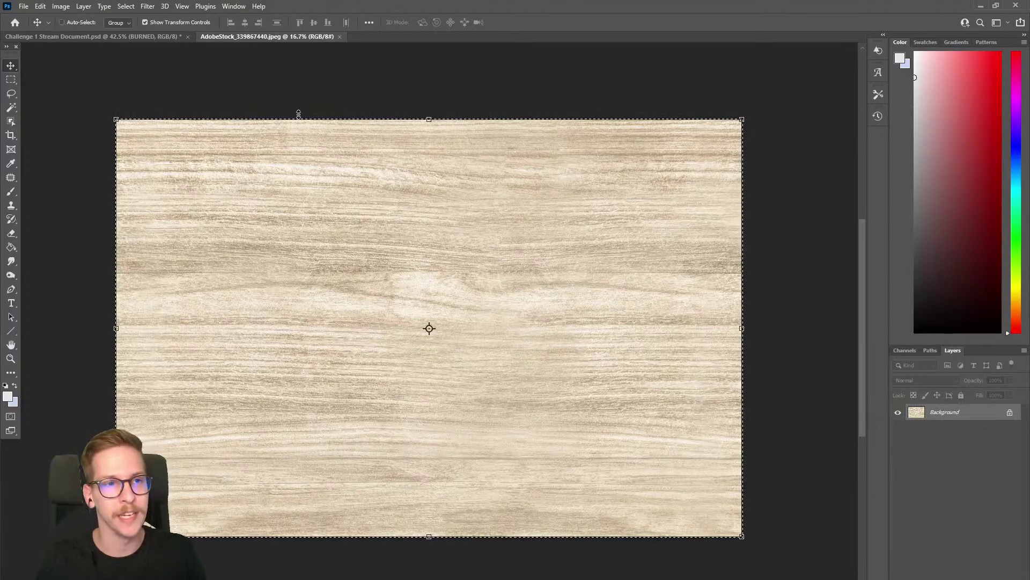
pyautogui.click(160, 37)
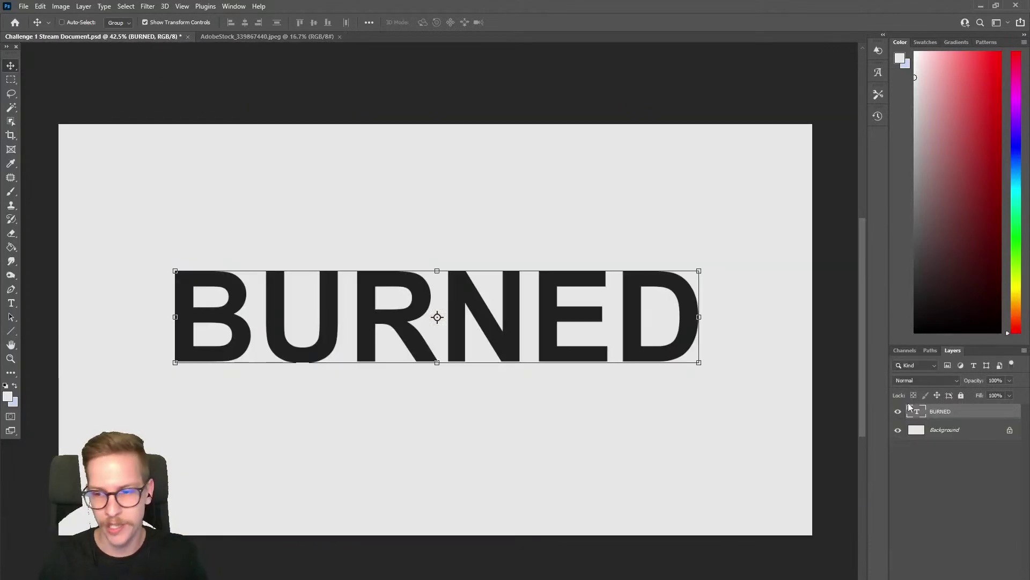
pyautogui.press('ctrl')
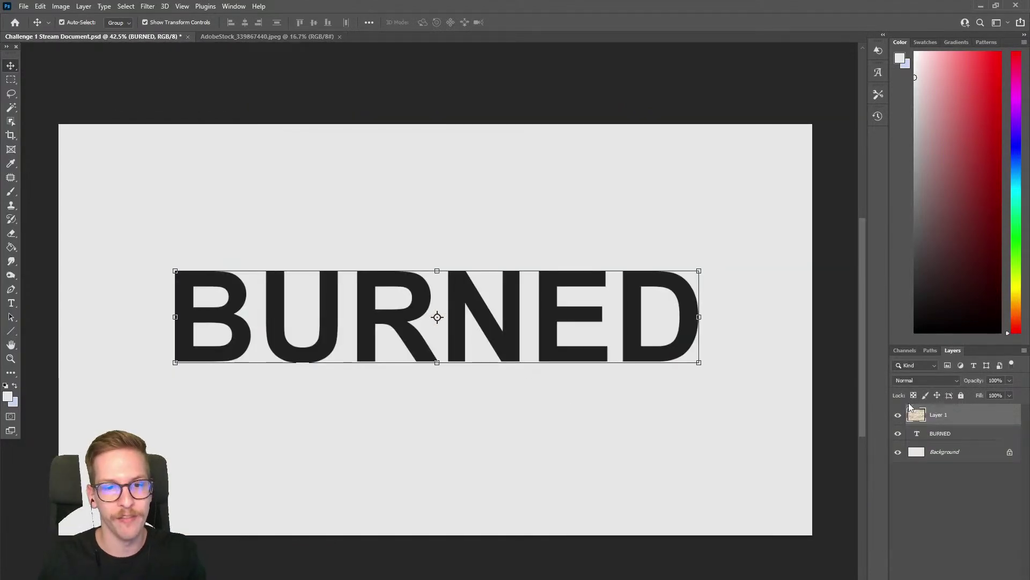
pyautogui.hotkey('ctrl', 'v')
# Scale the wood texture layer down proportionally until it just covers the canvas width, and position it over the whole canvas.
pyautogui.moveTo(651, 345)
pyautogui.mouseDown()
pyautogui.moveTo(620, 369)
pyautogui.moveTo(421, 272)
pyautogui.mouseUp()
pyautogui.scroll(-3, 462, 287)
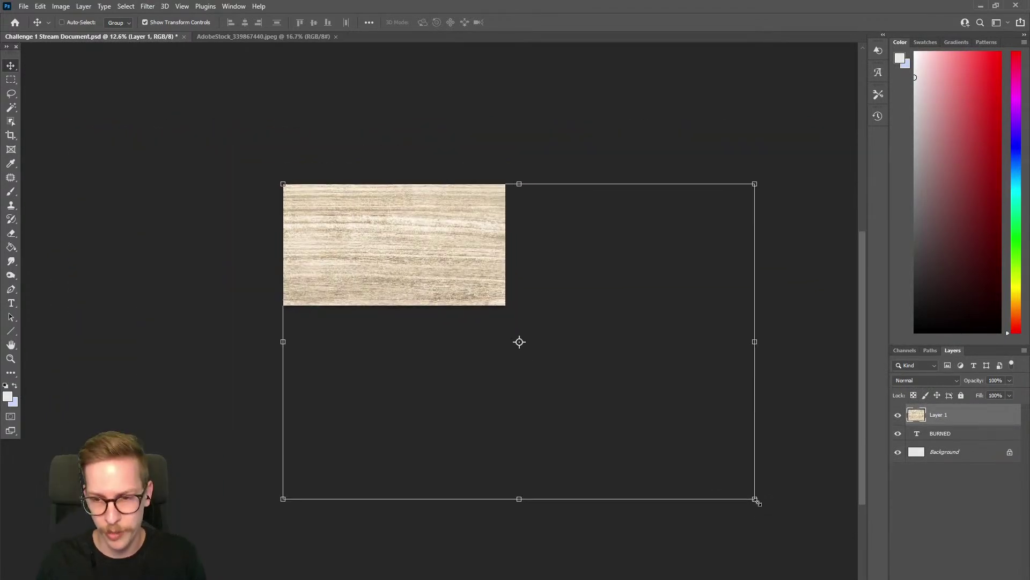
pyautogui.moveTo(756, 499); pyautogui.dragTo(643, 424)
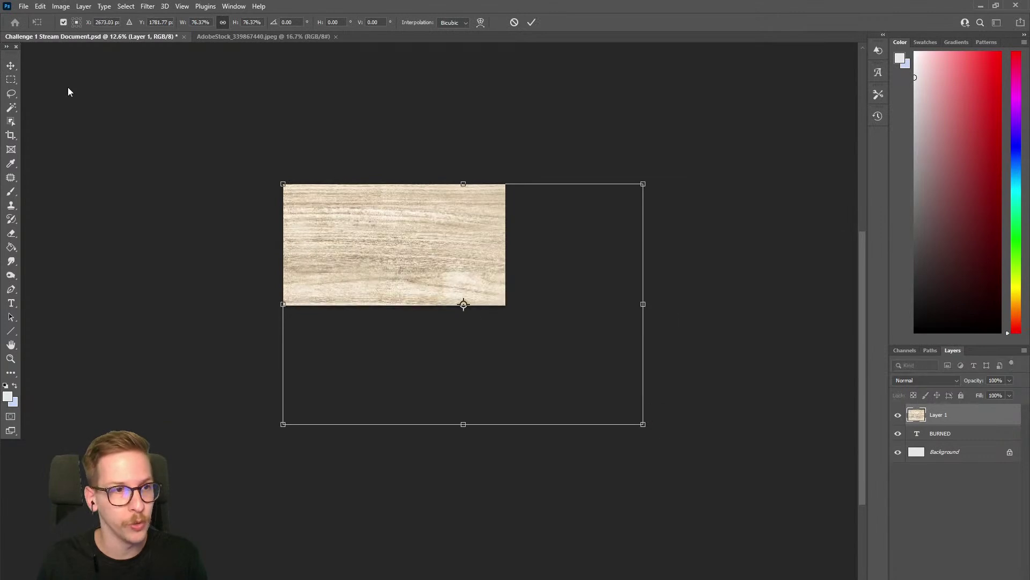
pyautogui.click(11, 65)
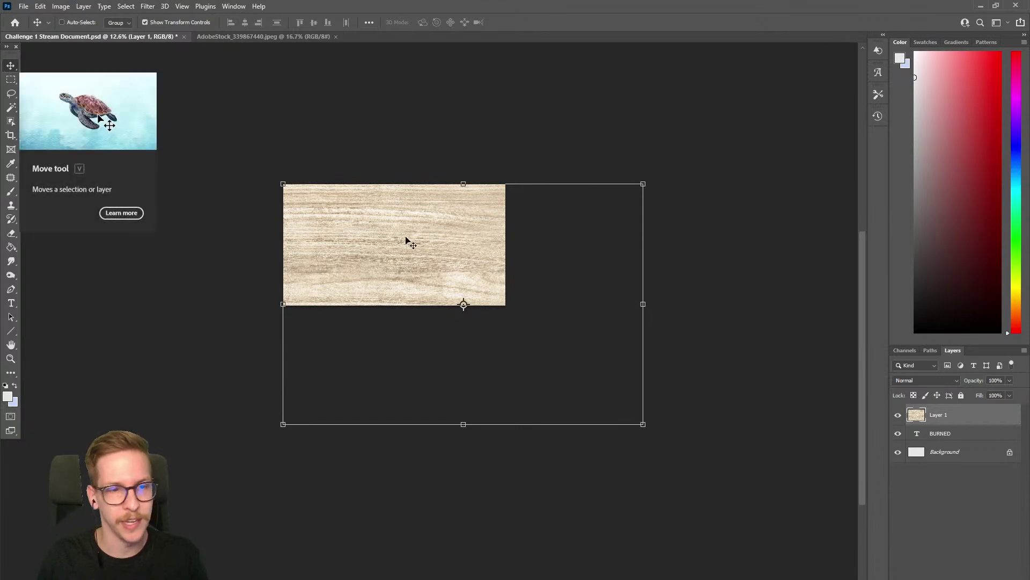
pyautogui.moveTo(642, 424); pyautogui.dragTo(511, 322)
pyautogui.scroll(8, 483, 306)
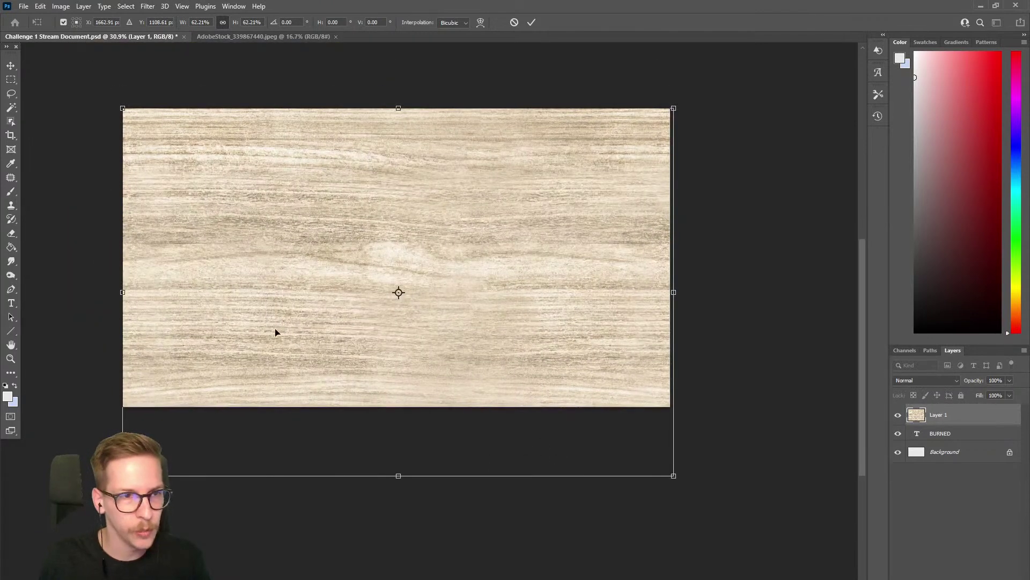
pyautogui.moveTo(275, 333); pyautogui.dragTo(273, 328)
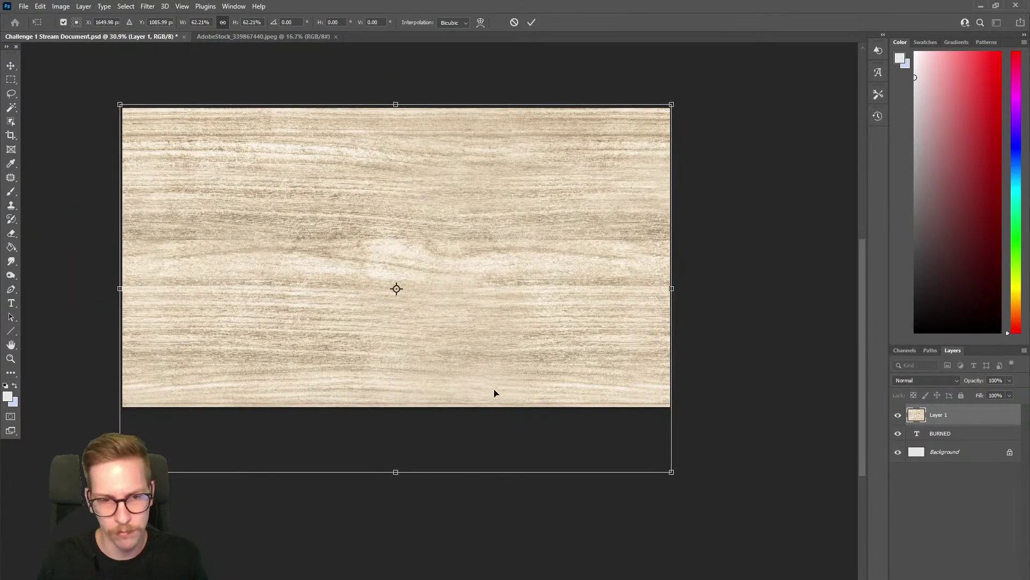
pyautogui.press('Return')
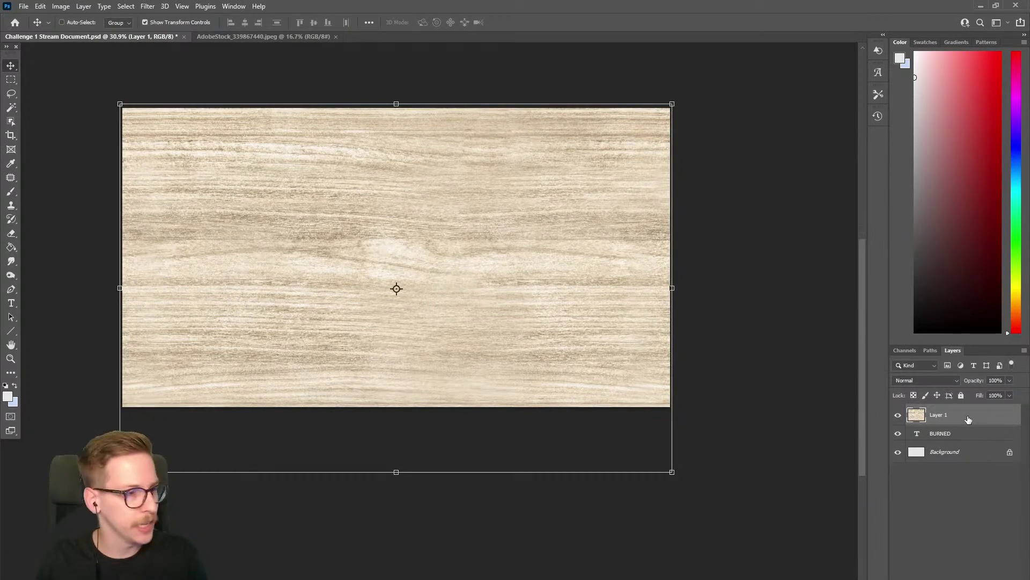
# Move the wood layer beneath the BURNED text layer and shift the text slightly down to the canvas center.
pyautogui.moveTo(968, 419); pyautogui.dragTo(969, 449)
pyautogui.scroll(3, 415, 317)
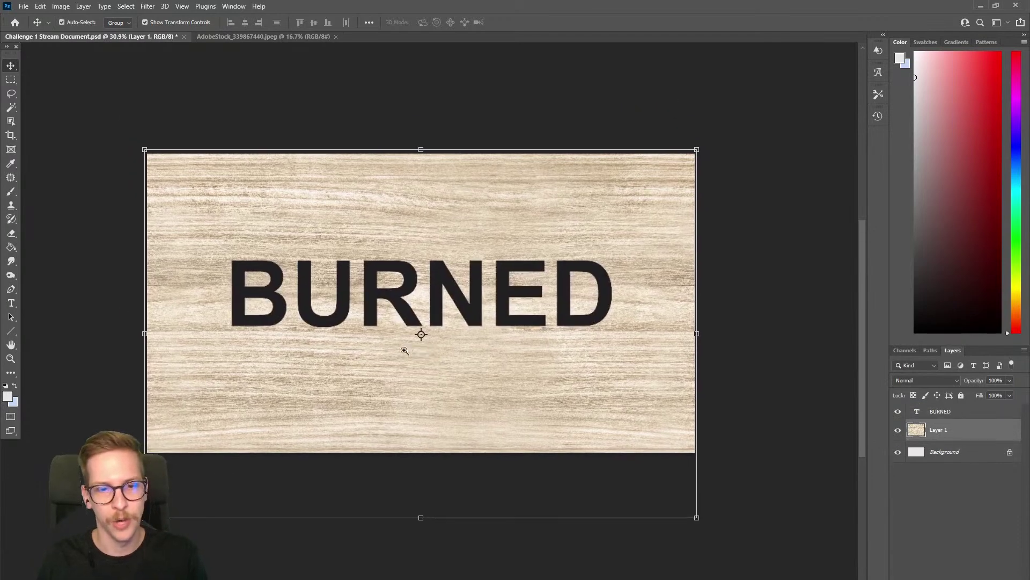
pyautogui.scroll(-1, 480, 338)
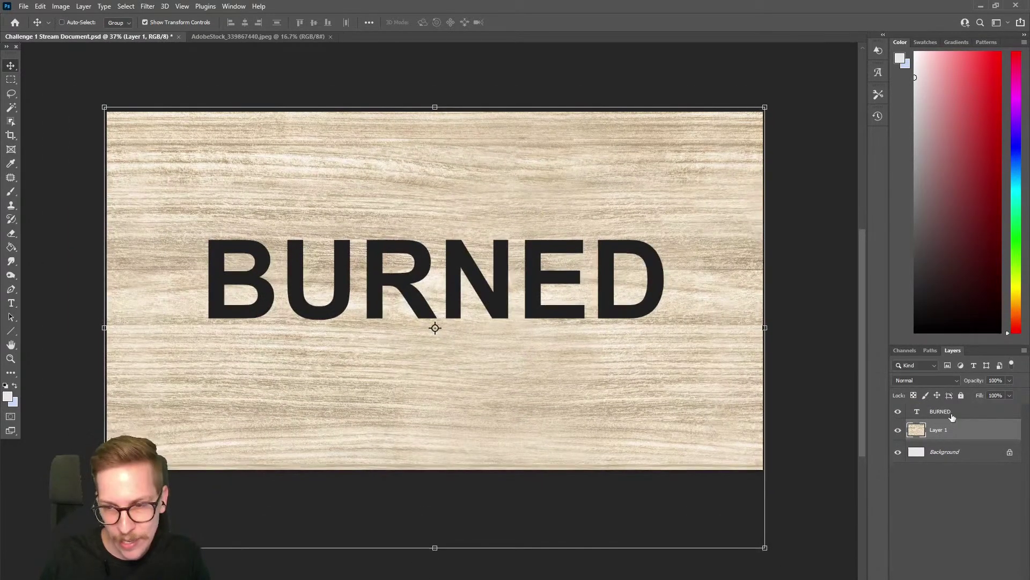
pyautogui.hotkey('alt', ']')
pyautogui.moveTo(487, 275); pyautogui.dragTo(486, 286)
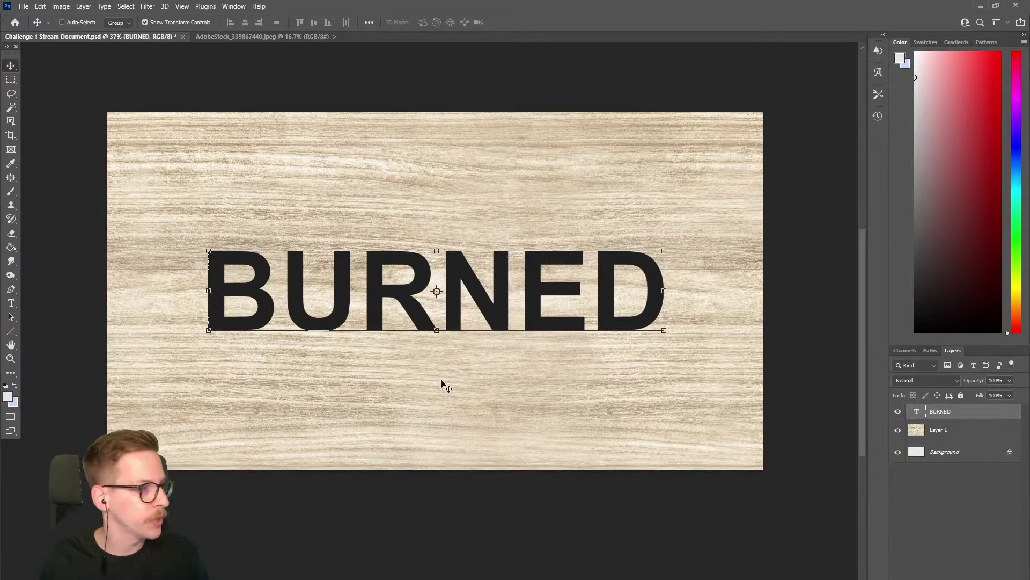
# Add a Bevel & Emboss effect to the BURNED text layer with the Emboss style and Chisel Hard technique.
pyautogui.doubleClick(964, 416)
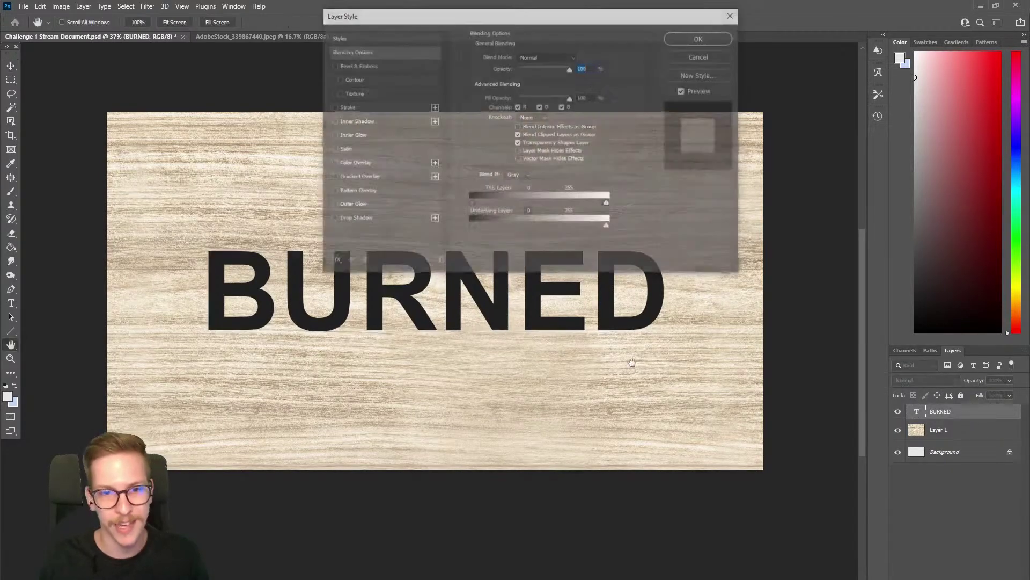
pyautogui.moveTo(382, 25); pyautogui.dragTo(377, 43)
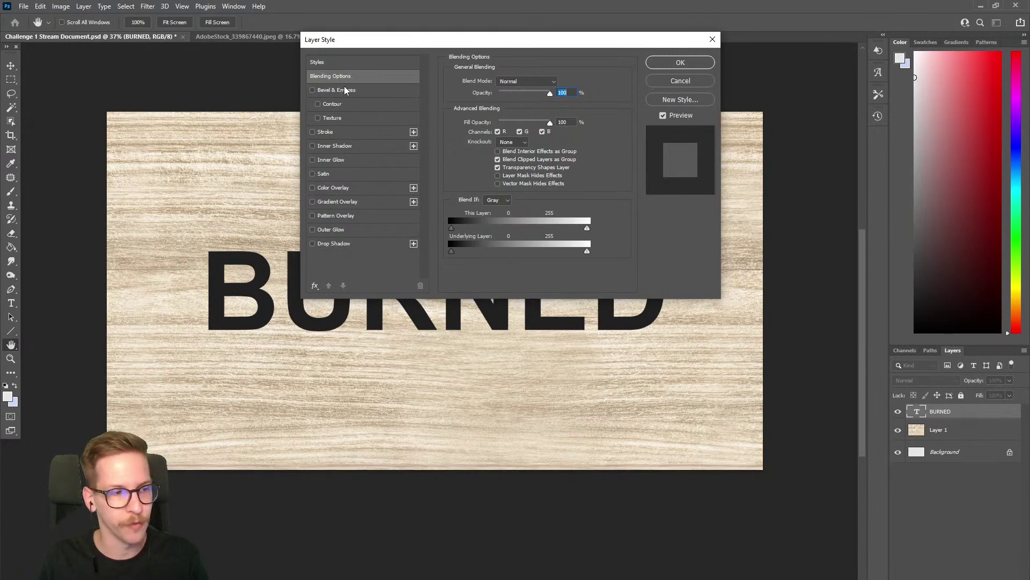
pyautogui.click(312, 91)
pyautogui.click(340, 90)
pyautogui.moveTo(406, 48); pyautogui.dragTo(453, 309)
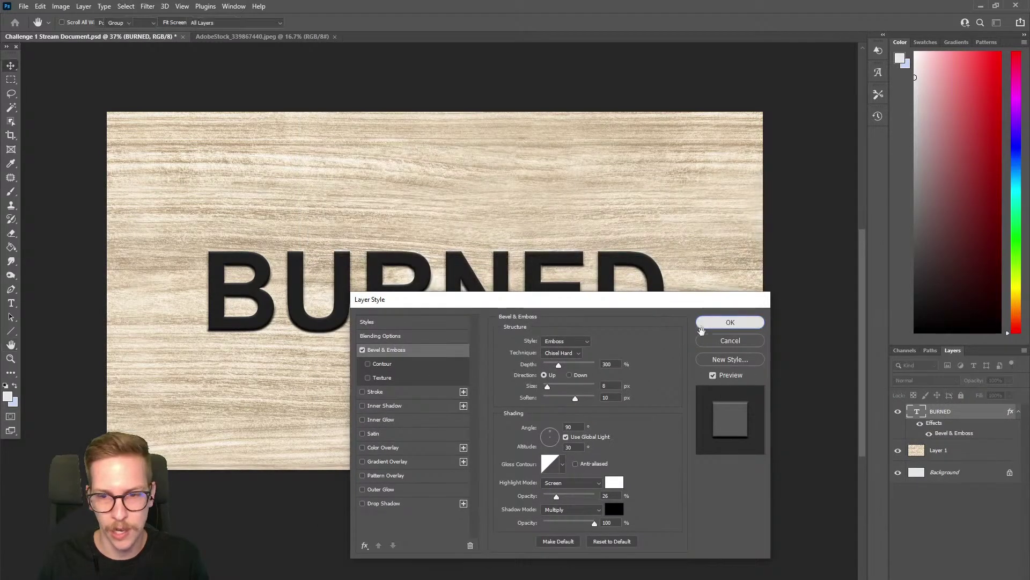
pyautogui.click(729, 324)
pyautogui.moveTo(634, 351)
pyautogui.mouseDown()
pyautogui.moveTo(622, 273)
pyautogui.moveTo(618, 440)
pyautogui.mouseUp()
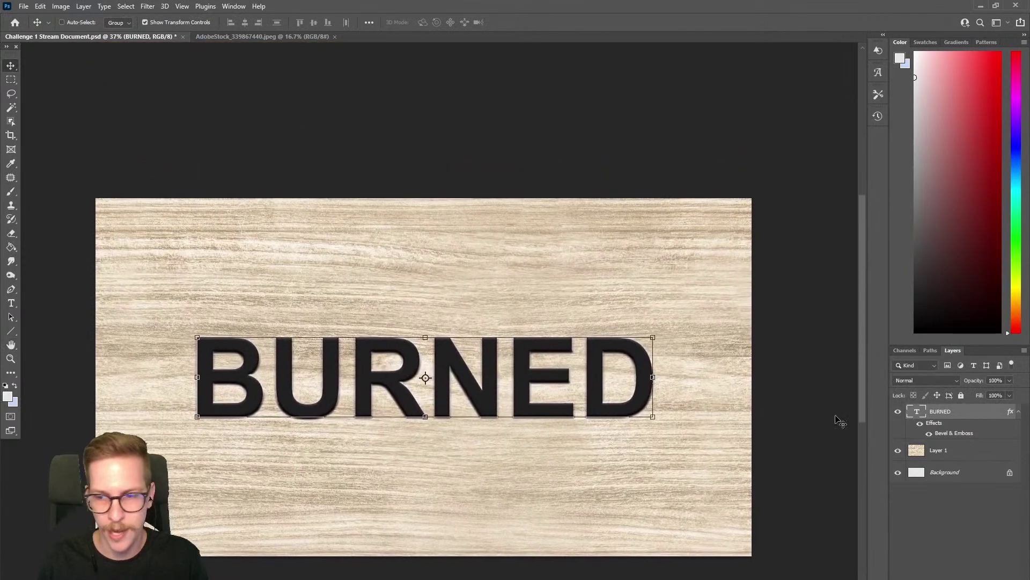
# Set the BURNED layer's Bevel & Emboss depth to 300%, size to 8 px and soften to 10 px.
pyautogui.doubleClick(979, 413)
pyautogui.moveTo(592, 301)
pyautogui.mouseDown()
pyautogui.moveTo(530, 79)
pyautogui.moveTo(538, 55)
pyautogui.mouseUp()
pyautogui.click(339, 103)
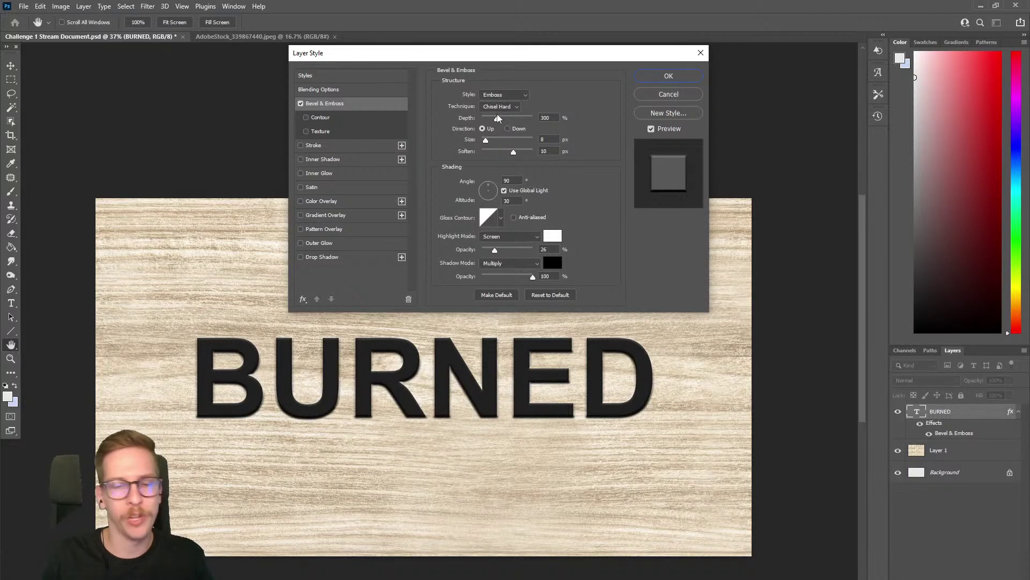
pyautogui.moveTo(553, 121); pyautogui.dragTo(534, 121)
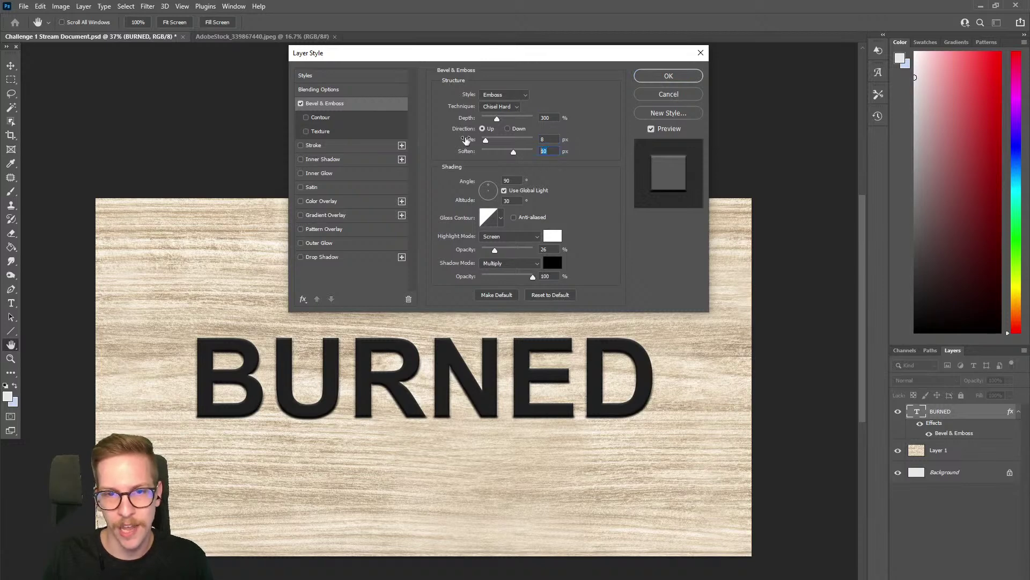
pyautogui.moveTo(486, 139)
pyautogui.mouseDown()
pyautogui.moveTo(495, 141)
pyautogui.moveTo(486, 141)
pyautogui.mouseUp()
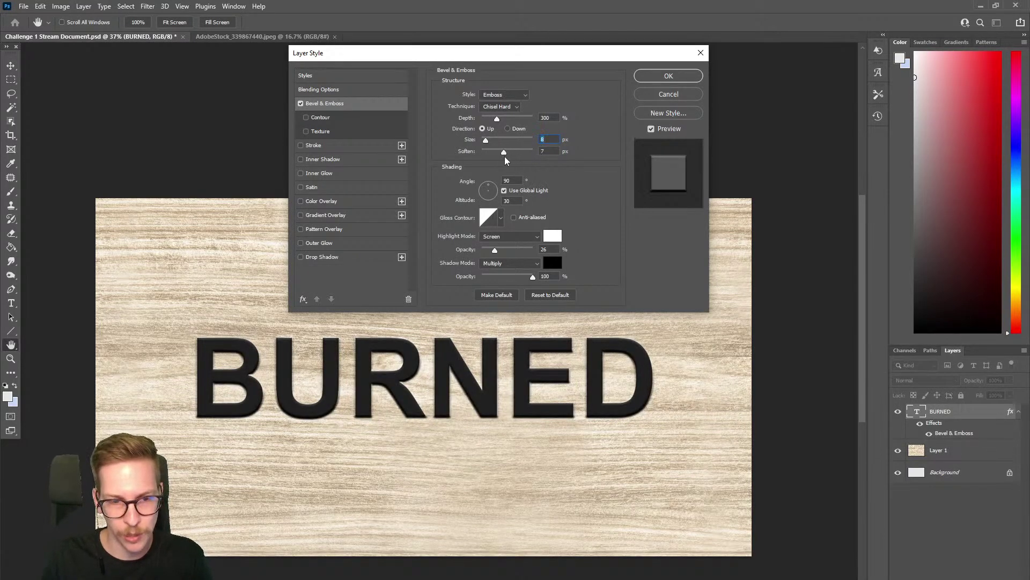
pyautogui.click(559, 152)
pyautogui.write('10')
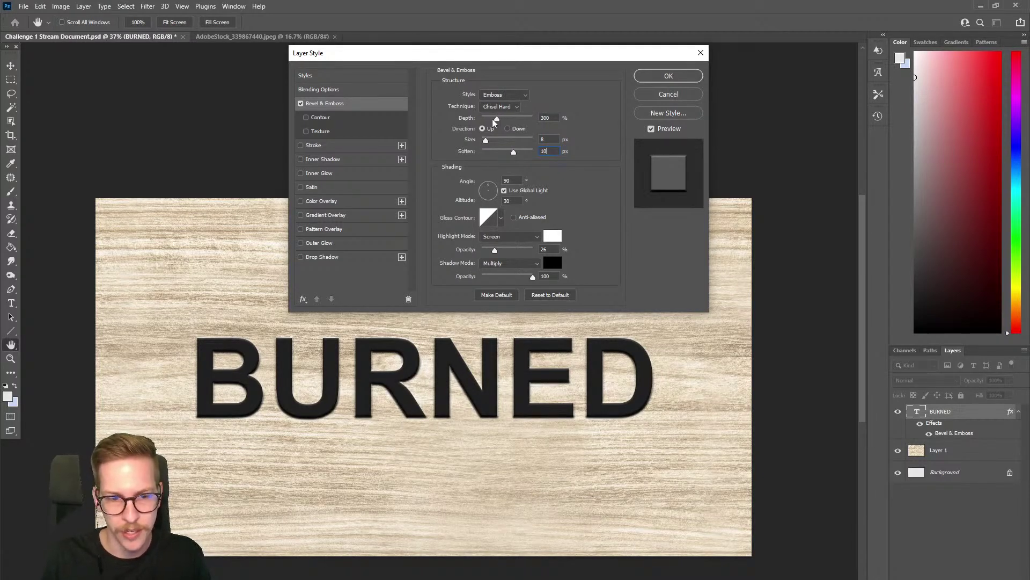
pyautogui.moveTo(497, 118); pyautogui.dragTo(486, 118)
pyautogui.hotkey('ctrl', 'z')
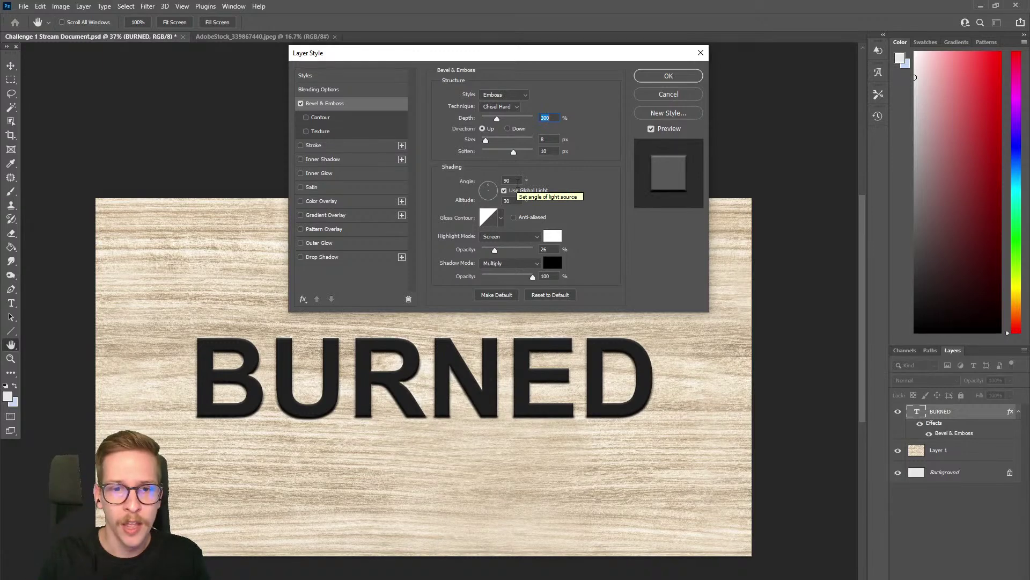
# Set the Bevel & Emboss shading angle to -120° and the altitude to 20°.
pyautogui.click(486, 196)
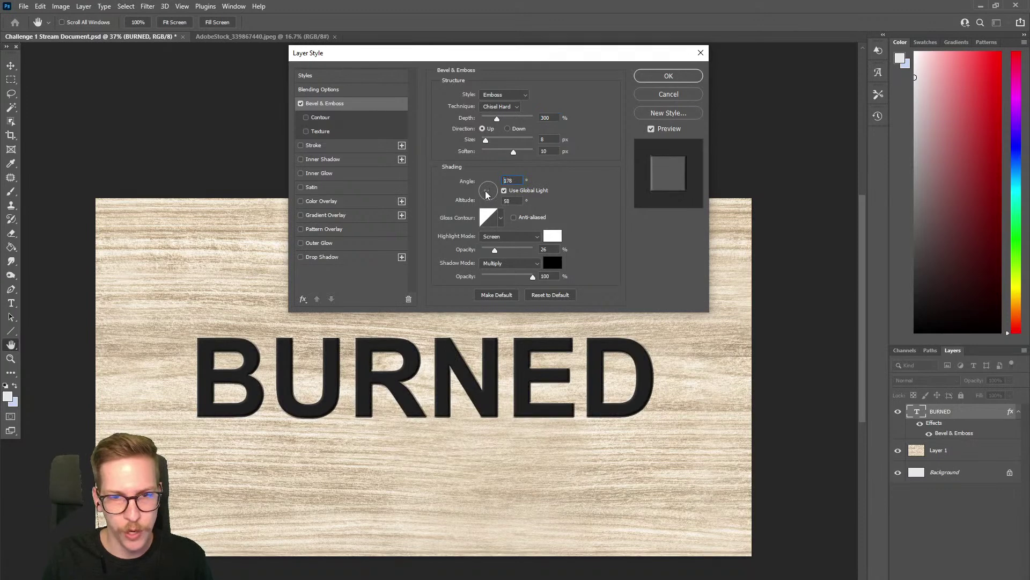
pyautogui.moveTo(485, 195); pyautogui.dragTo(489, 195)
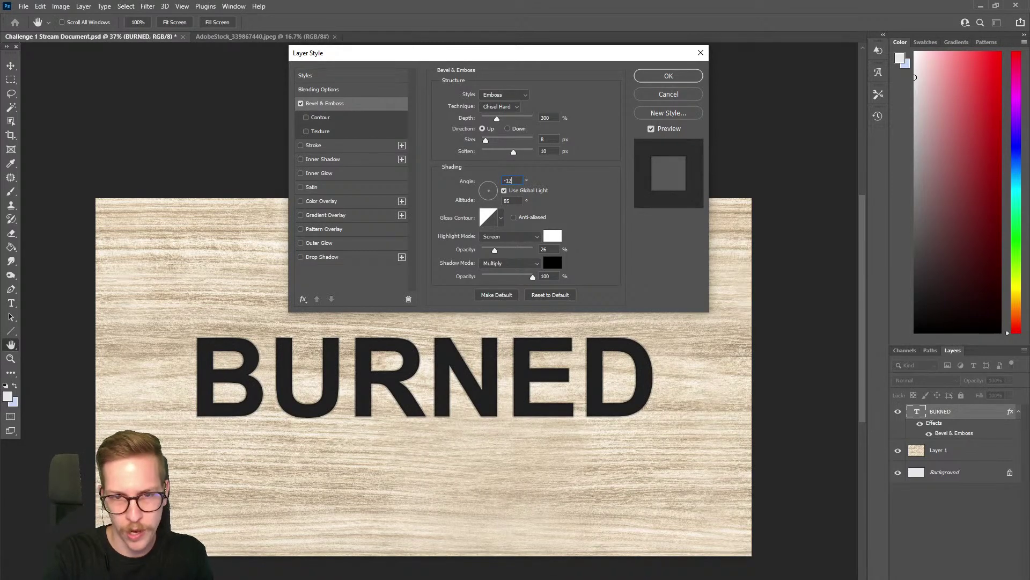
pyautogui.write('0')
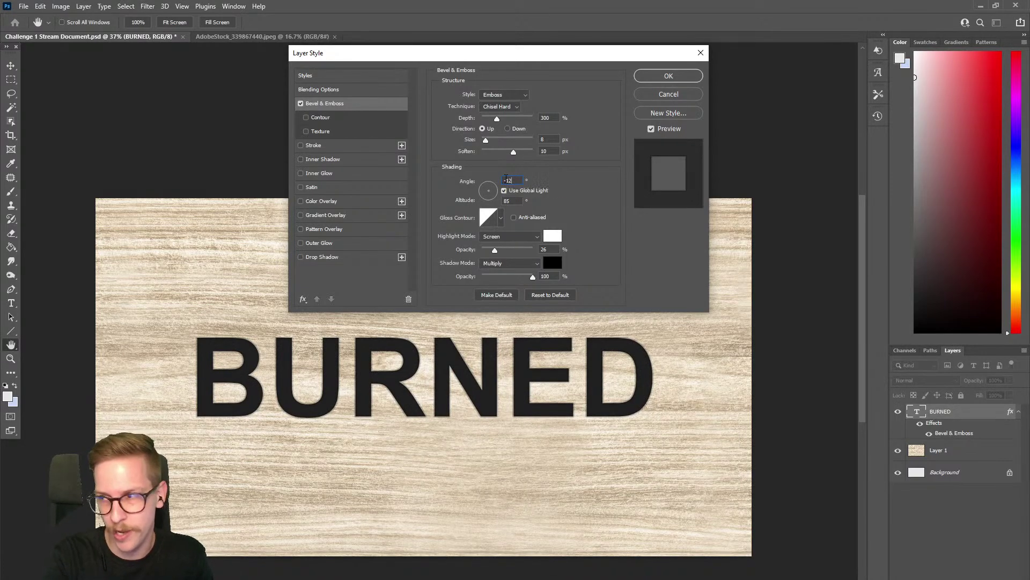
pyautogui.write('20')
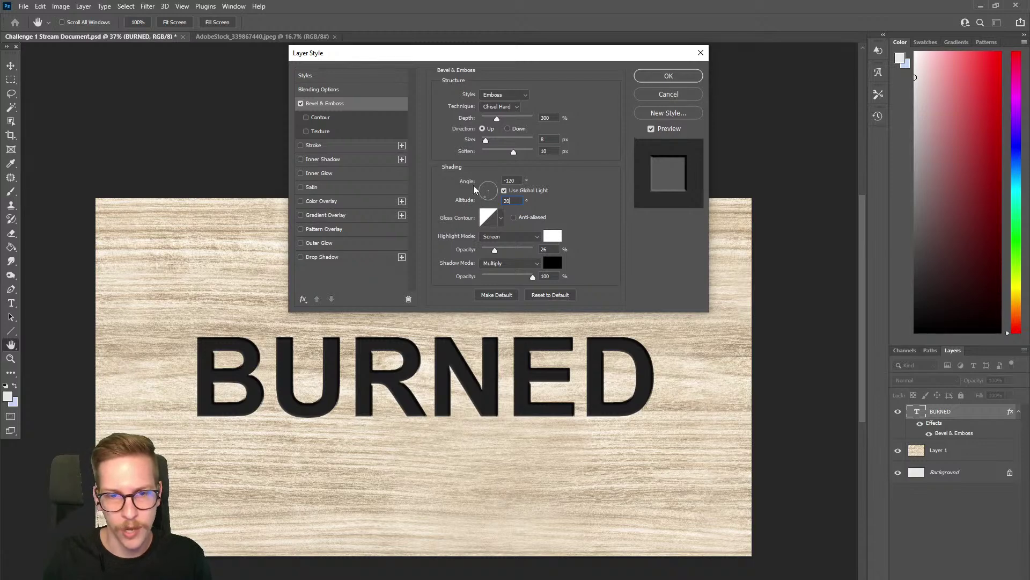
# Add an Outer Glow to the BURNED text with Multiply blending, orange colour #bd6728 and 75% opacity.
pyautogui.click(314, 244)
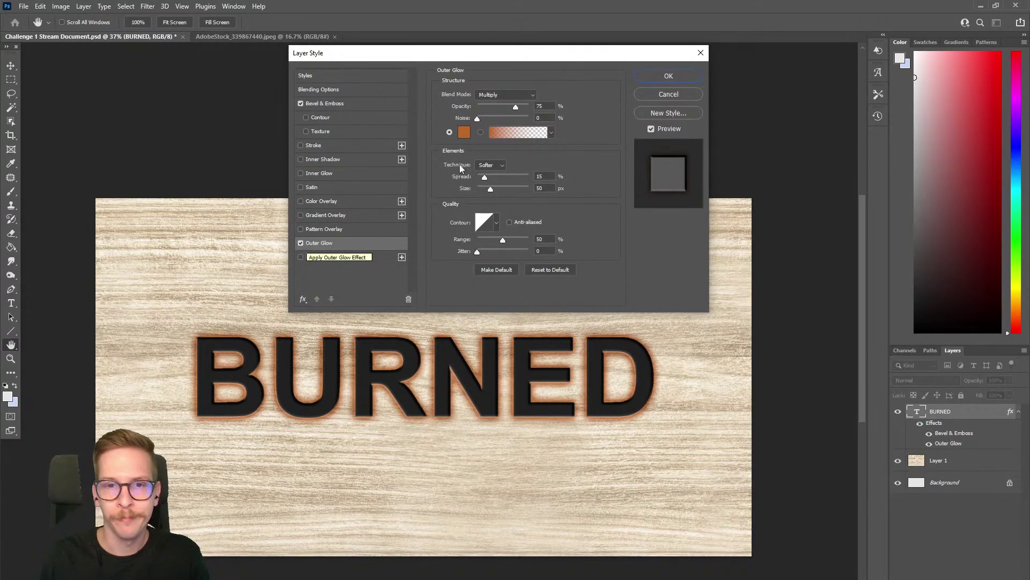
pyautogui.click(464, 131)
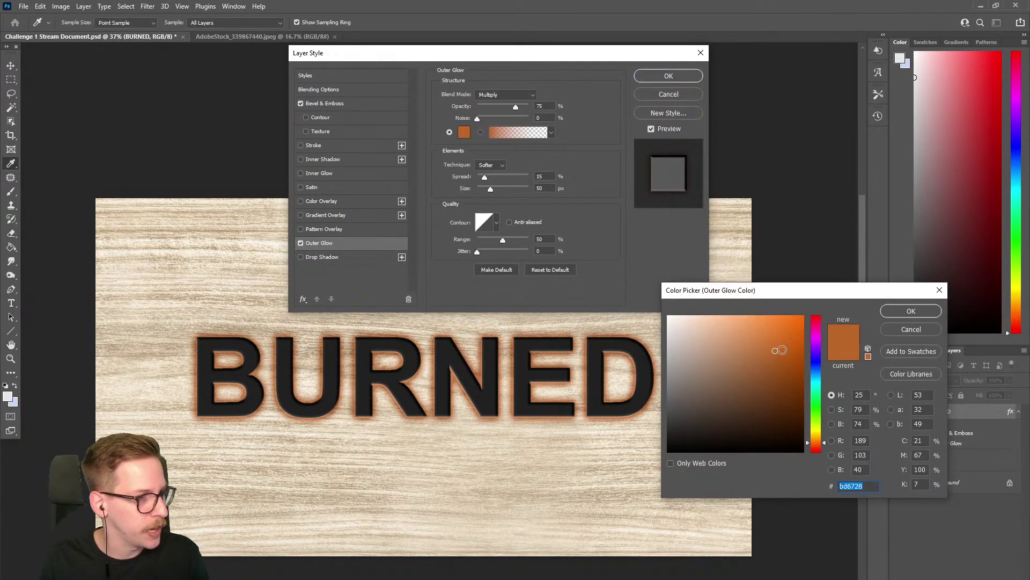
pyautogui.click(900, 314)
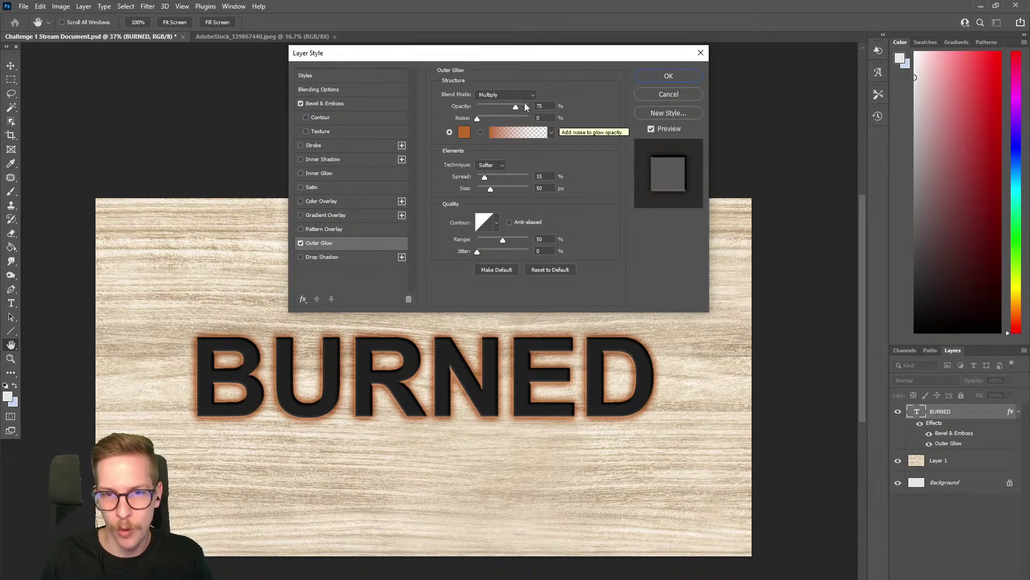
pyautogui.moveTo(518, 108)
pyautogui.mouseDown()
pyautogui.moveTo(527, 106)
pyautogui.moveTo(490, 110)
pyautogui.moveTo(507, 109)
pyautogui.mouseUp()
pyautogui.write('75')
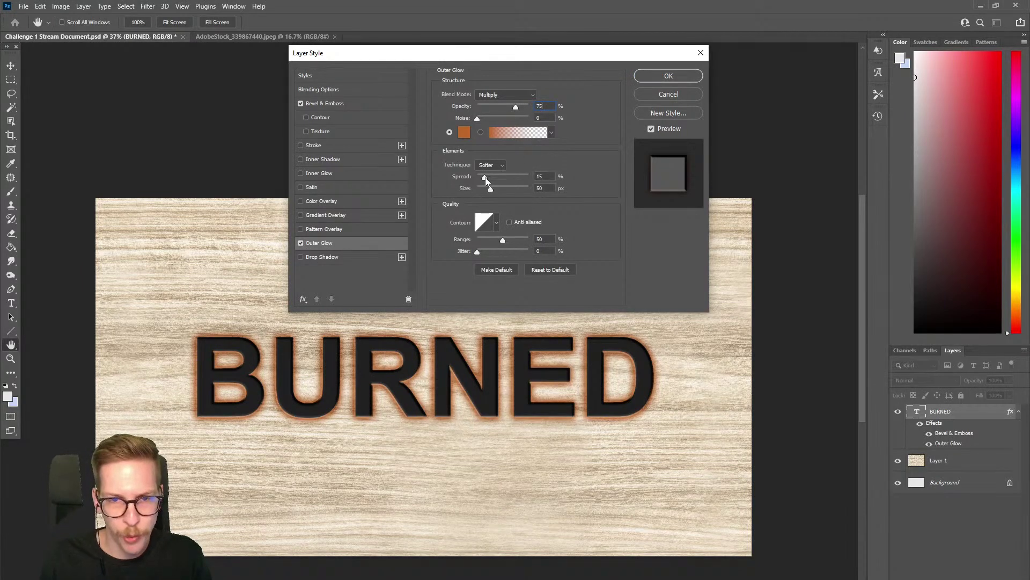
# Try a wider Outer Glow spread and size, and settle on a 15% spread and 50 px size.
pyautogui.moveTo(486, 177)
pyautogui.mouseDown()
pyautogui.moveTo(517, 179)
pyautogui.moveTo(508, 180)
pyautogui.mouseUp()
pyautogui.press('Tab')
pyautogui.press('Tab')
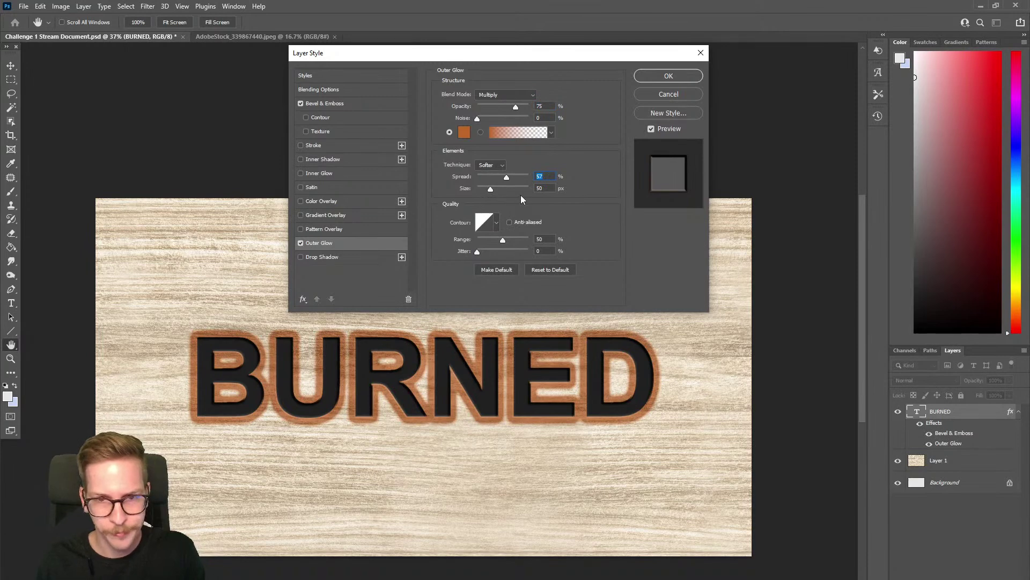
pyautogui.write('15')
pyautogui.moveTo(485, 188); pyautogui.dragTo(498, 185)
pyautogui.press('Tab')
pyautogui.write('5')
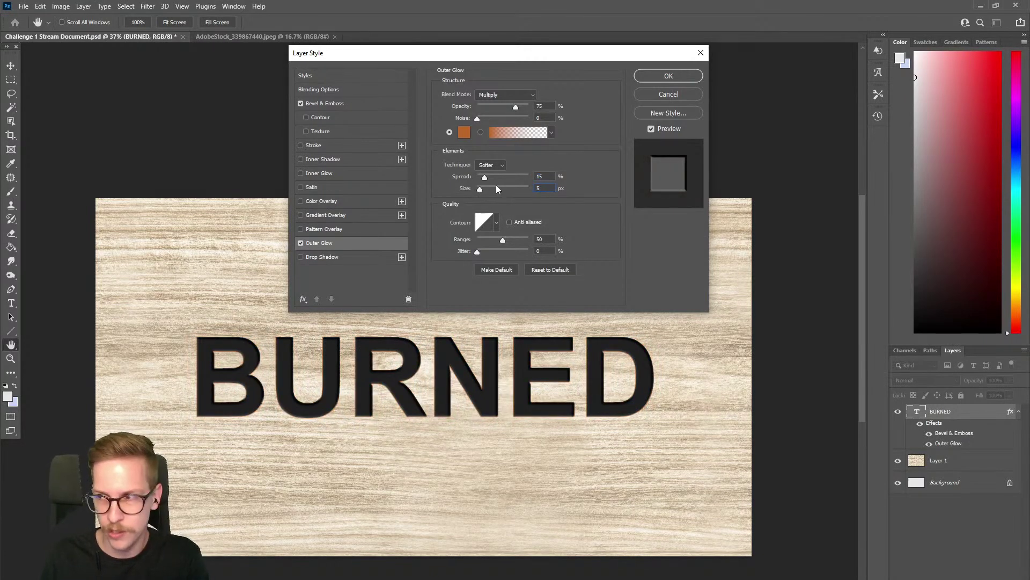
pyautogui.write('0')
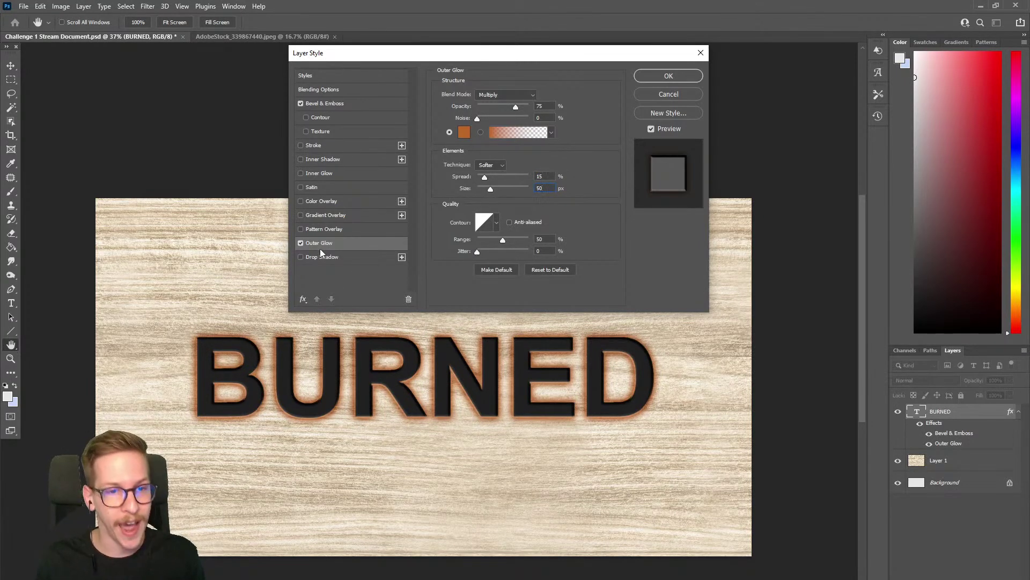
# Add a black Multiply Drop Shadow at 75% opacity with 3 px distance, 6% spread and 20 px size.
pyautogui.click(302, 258)
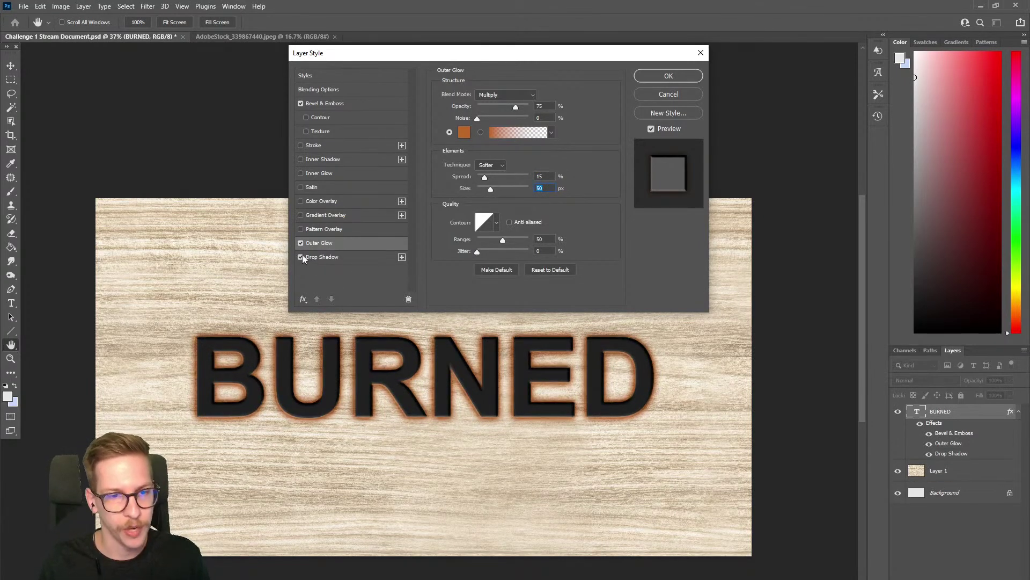
pyautogui.click(337, 257)
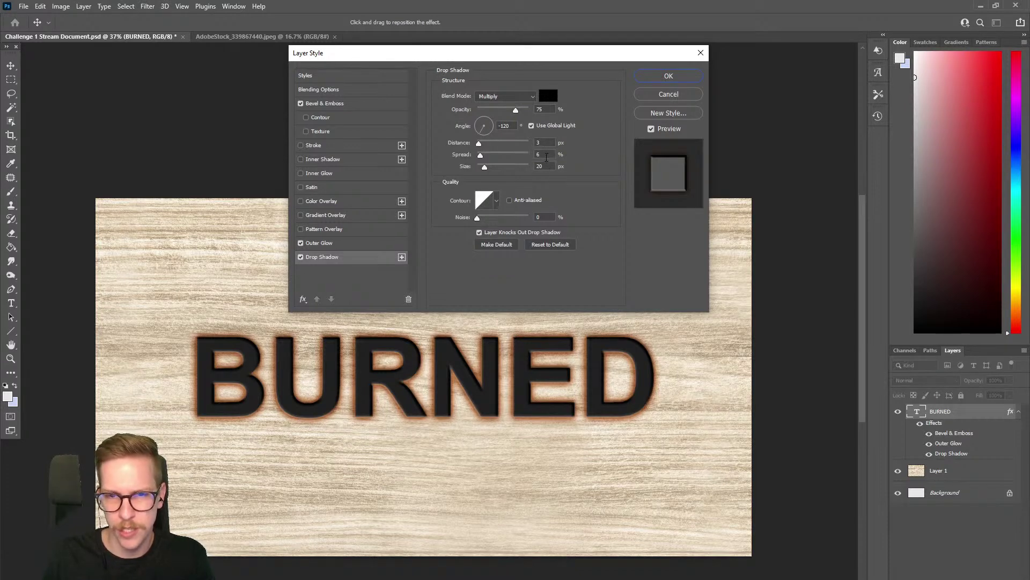
pyautogui.moveTo(485, 168); pyautogui.dragTo(484, 170)
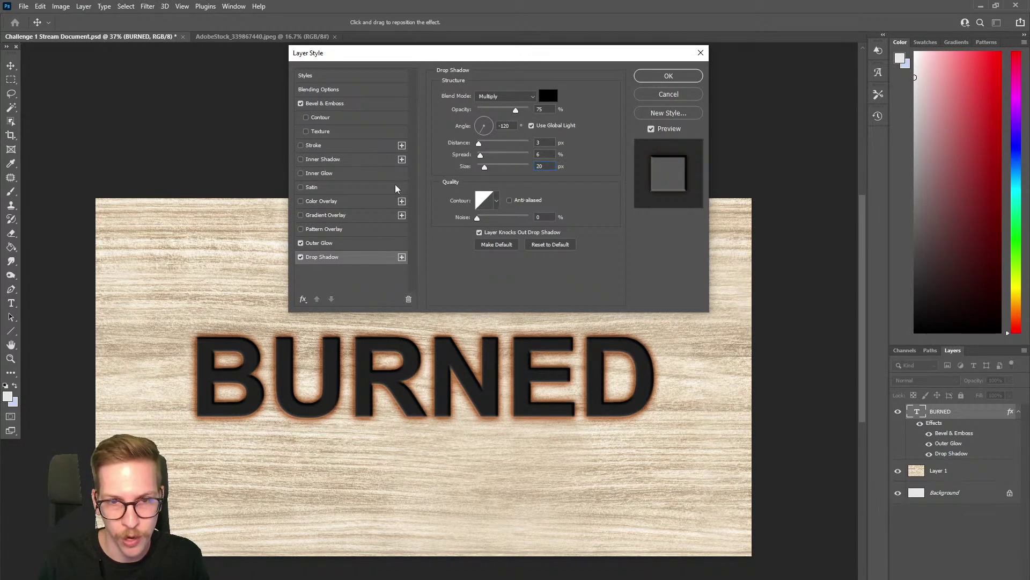
# Compare the text with and without the Drop Shadow, keep the shadow enabled and apply the layer style.
pyautogui.click(301, 258)
pyautogui.click(301, 258)
pyautogui.click(301, 259)
pyautogui.click(301, 258)
pyautogui.click(301, 258)
pyautogui.click(301, 258)
pyautogui.click(301, 258)
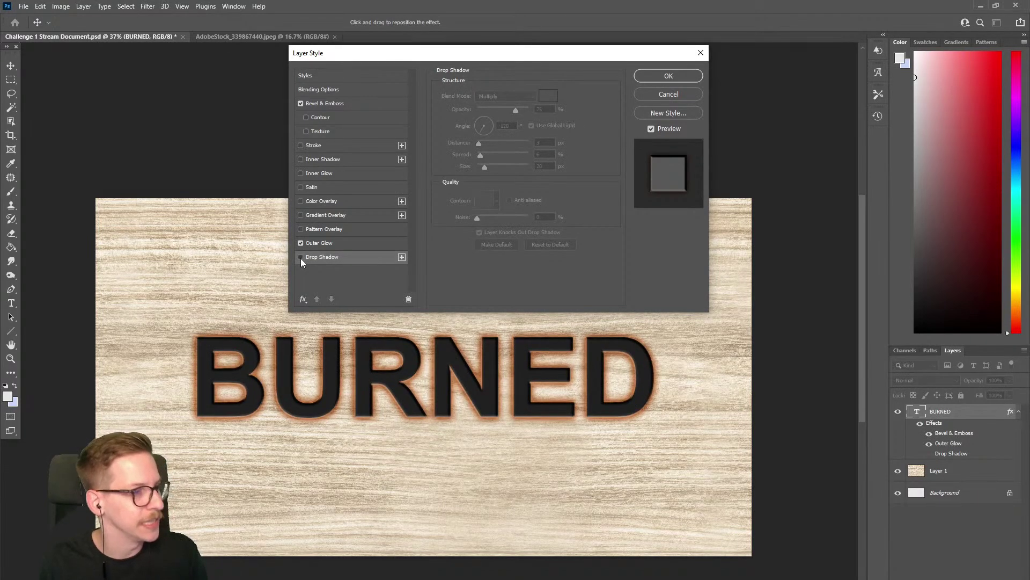
pyautogui.click(301, 258)
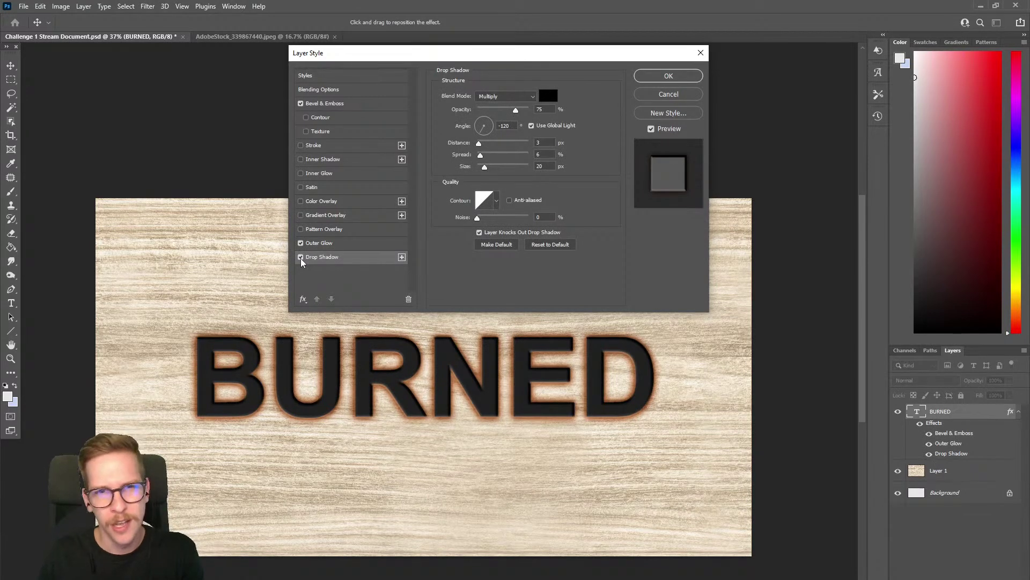
pyautogui.click(300, 258)
pyautogui.click(301, 259)
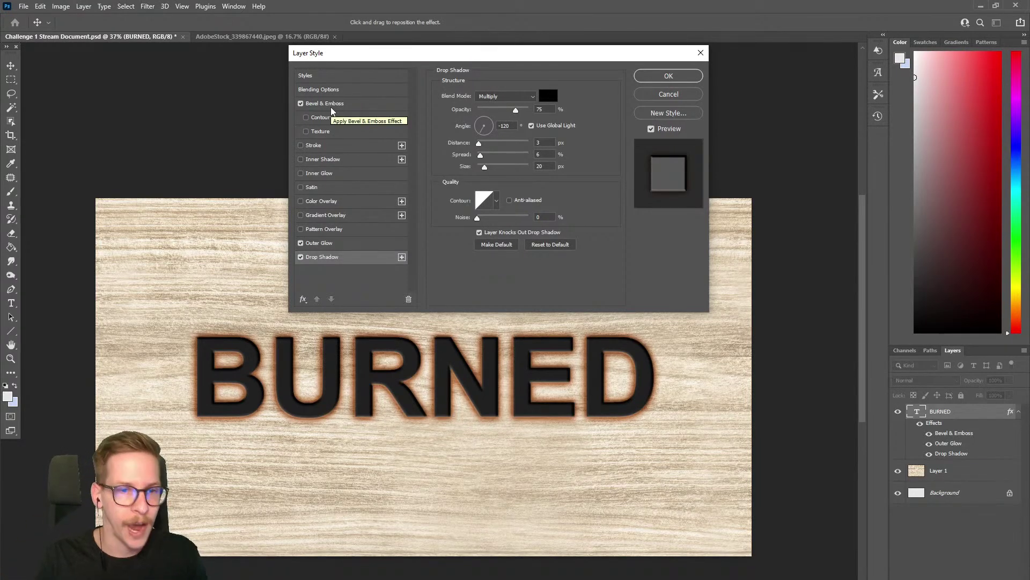
pyautogui.click(665, 76)
# Examine the burned edges and glow around the letters close up and across the whole canvas.
pyautogui.moveTo(415, 487); pyautogui.dragTo(451, 430)
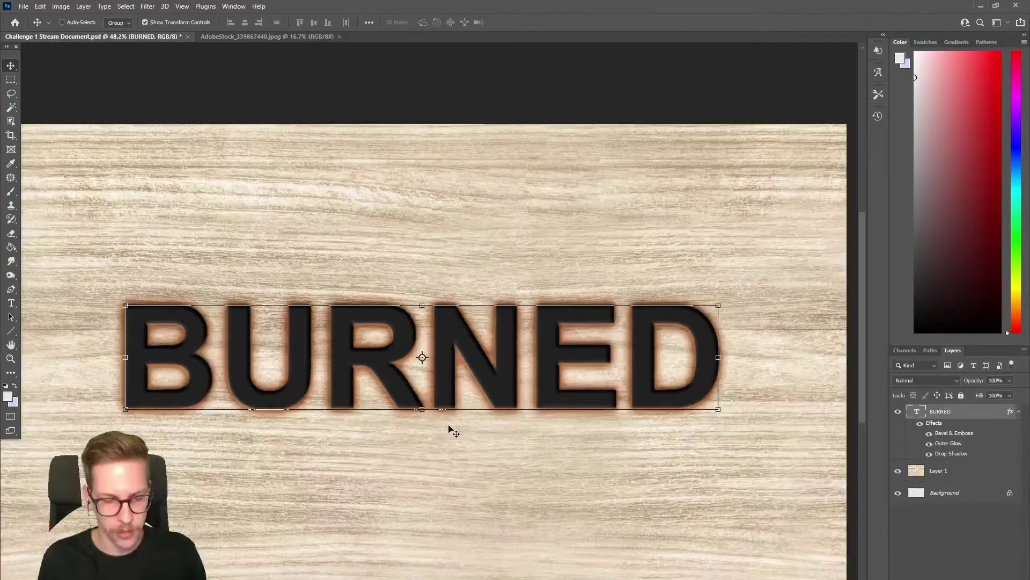
pyautogui.press('b')
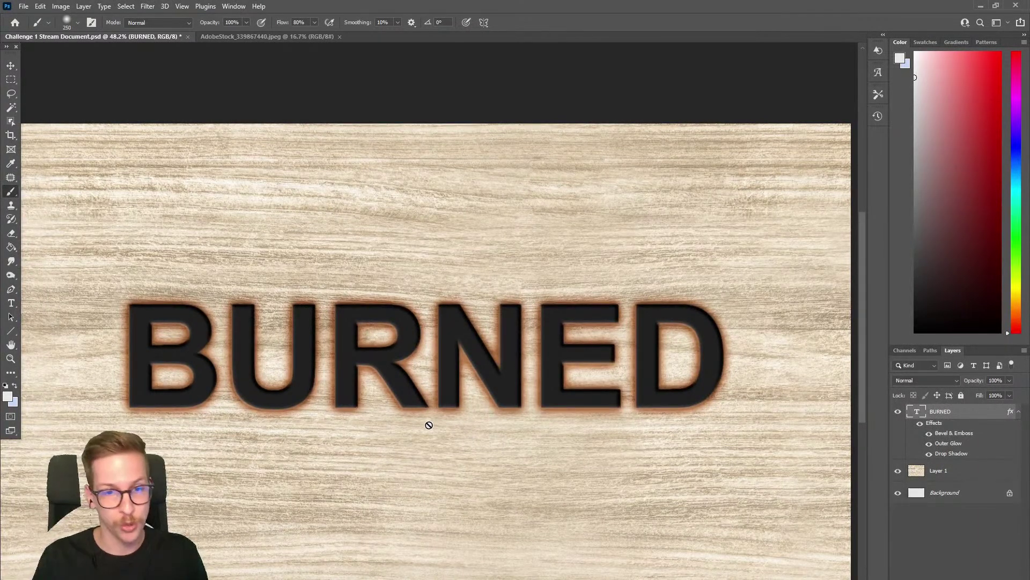
pyautogui.moveTo(360, 342)
pyautogui.mouseDown()
pyautogui.moveTo(395, 276)
pyautogui.moveTo(423, 320)
pyautogui.mouseUp()
pyautogui.moveTo(476, 372); pyautogui.dragTo(462, 276)
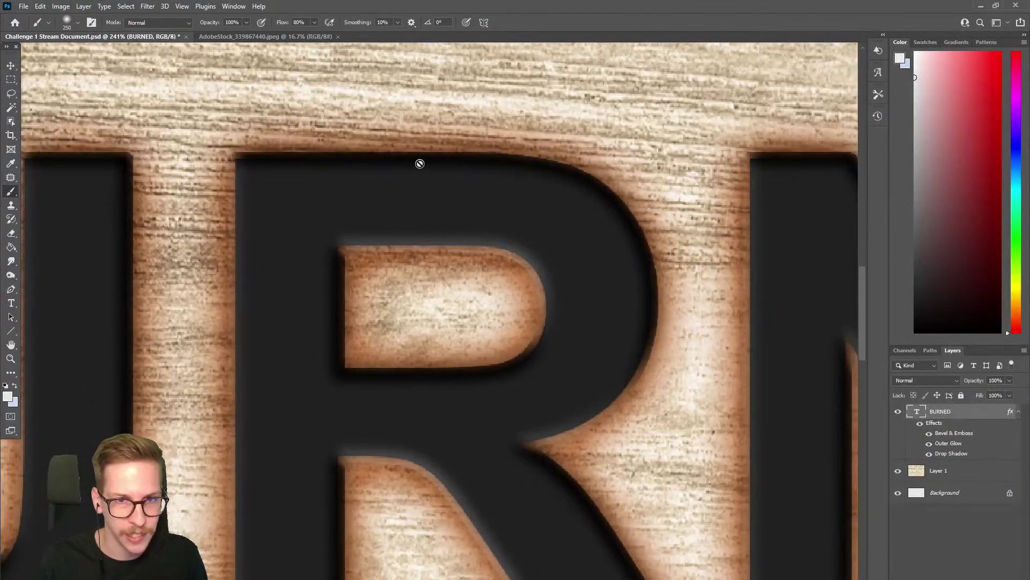
pyautogui.scroll(-3, 499, 210)
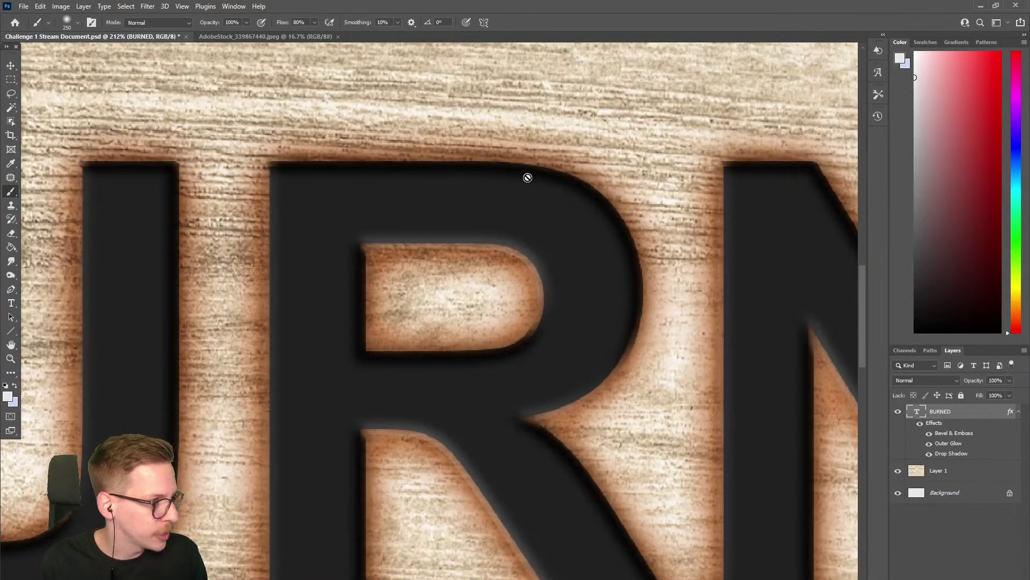
pyautogui.scroll(-6, 487, 198)
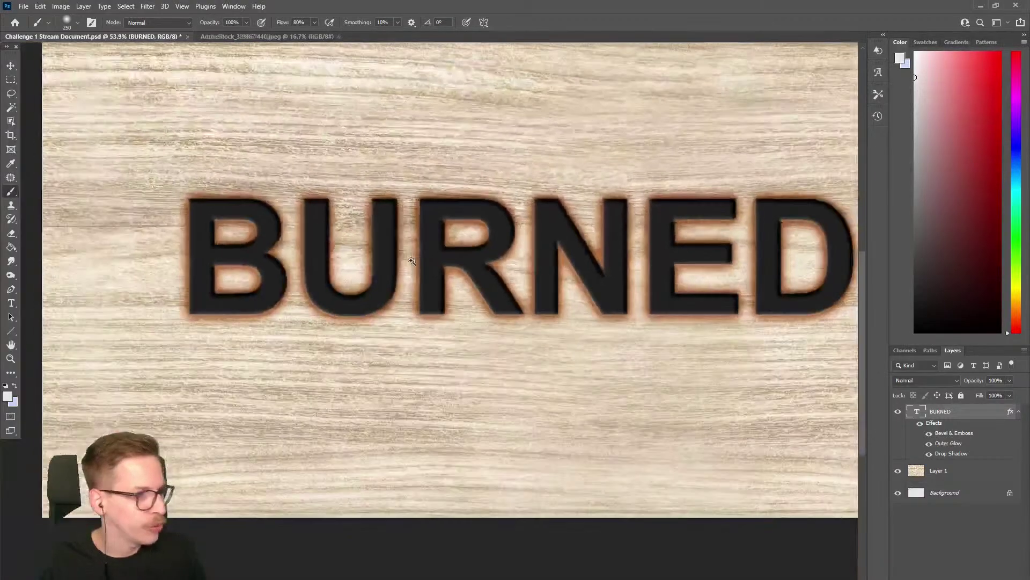
pyautogui.scroll(-2, 428, 305)
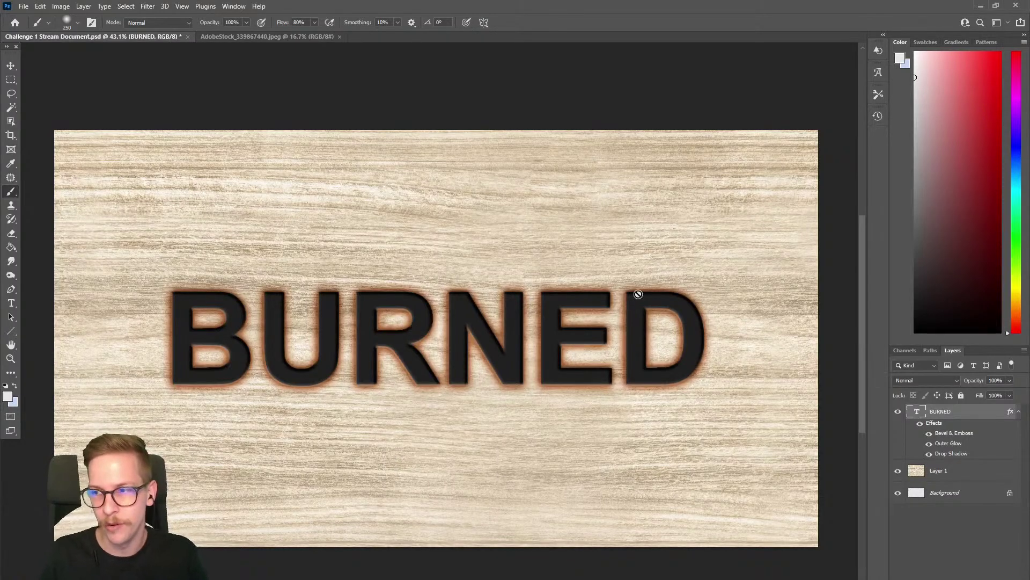
# Rename the wood layer, Layer 1, as Wood texture.
pyautogui.click(944, 473)
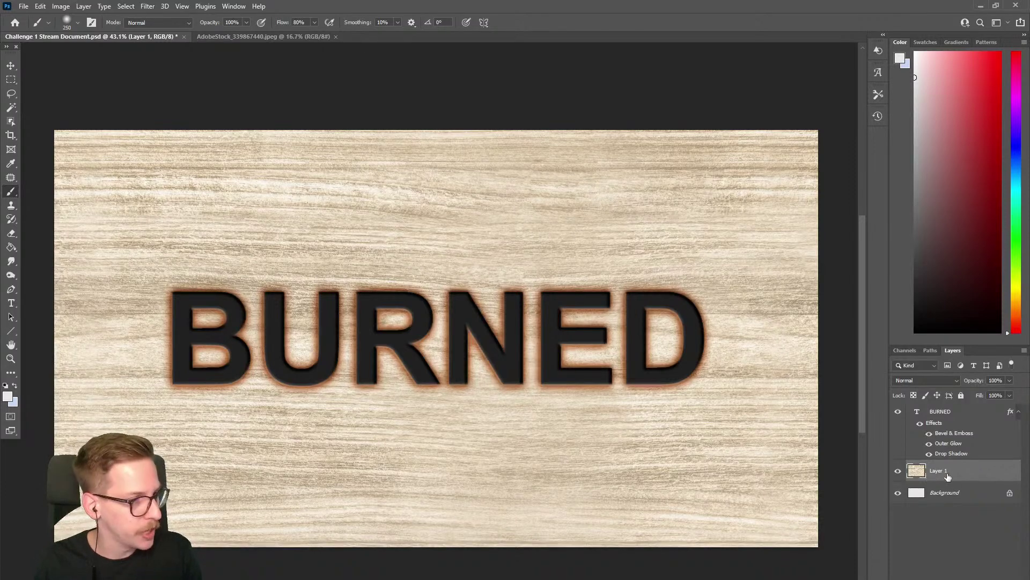
pyautogui.doubleClick(936, 471)
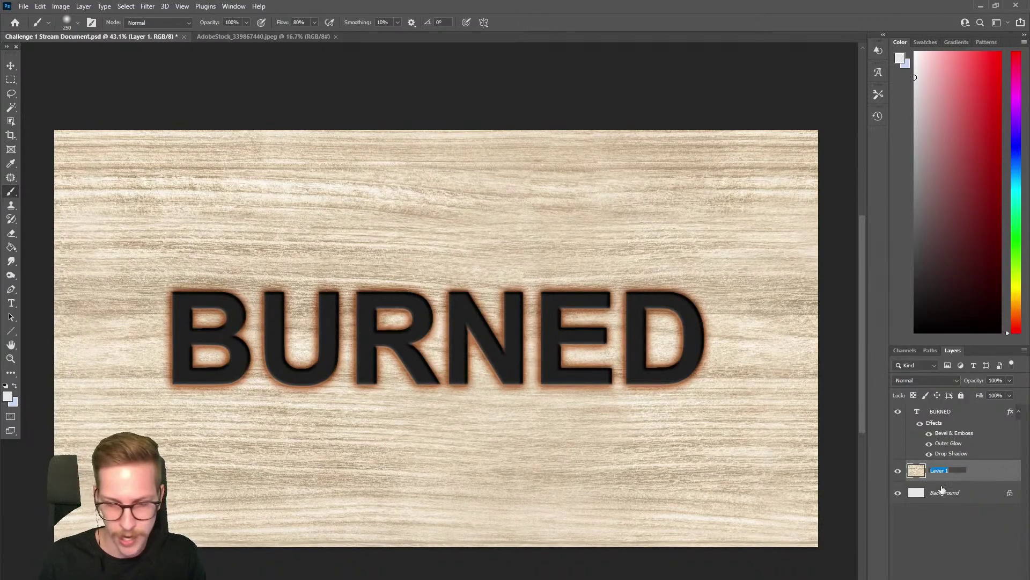
pyautogui.write('Wood texture')
pyautogui.press('Return')
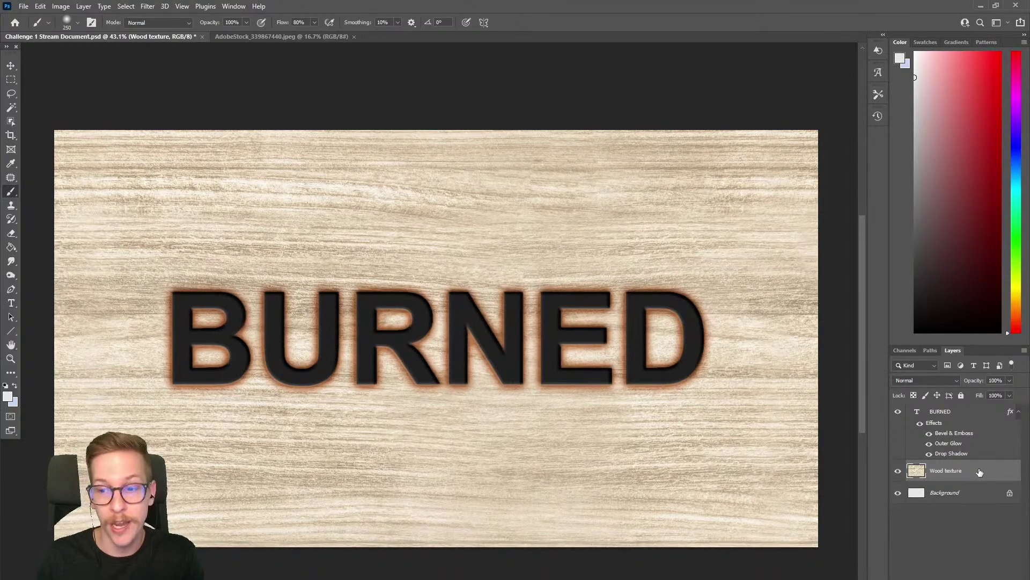
# Duplicate the Wood texture layer above the BURNED text and clip the copy to the text.
pyautogui.hotkey('ctrl', 'j')
pyautogui.moveTo(973, 471); pyautogui.dragTo(970, 418)
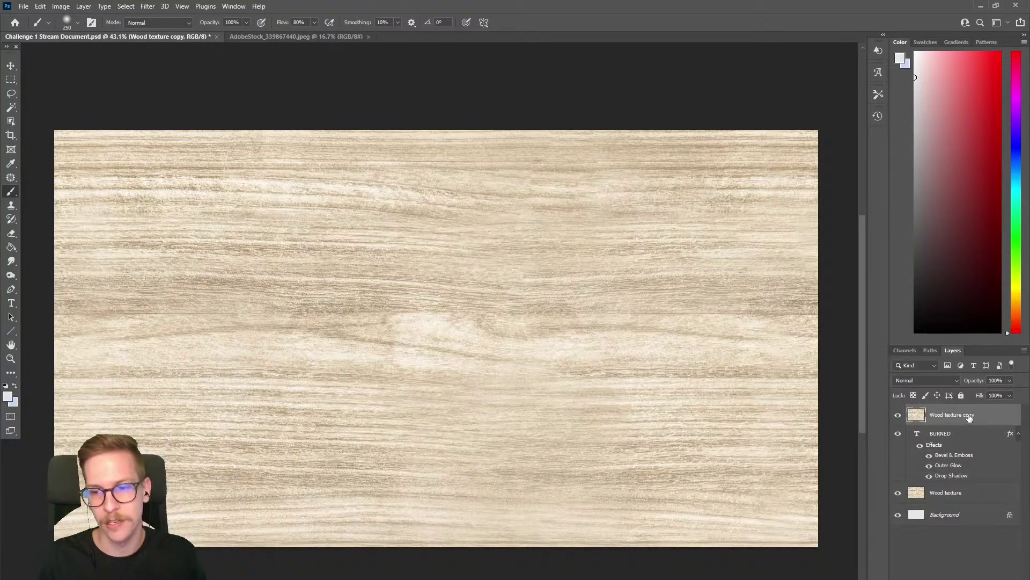
pyautogui.rightClick(983, 416)
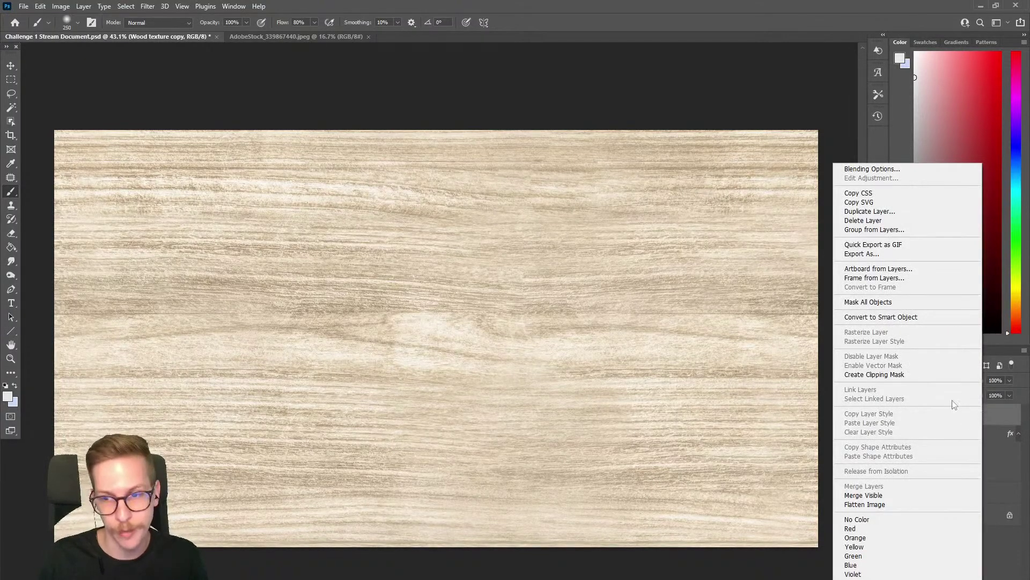
pyautogui.click(922, 375)
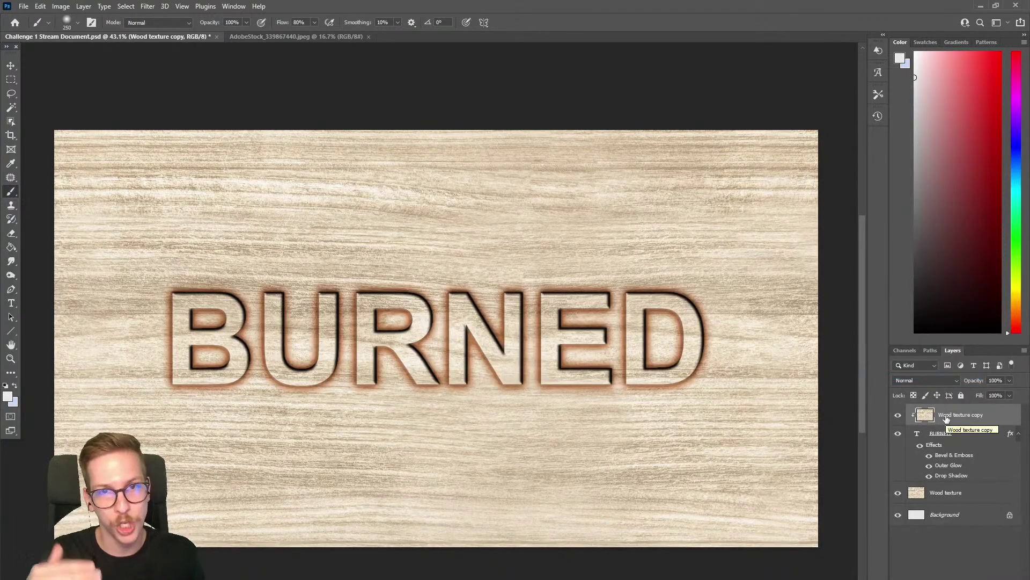
# Set the clipped wood texture copy's blend mode to Multiply.
pyautogui.click(926, 380)
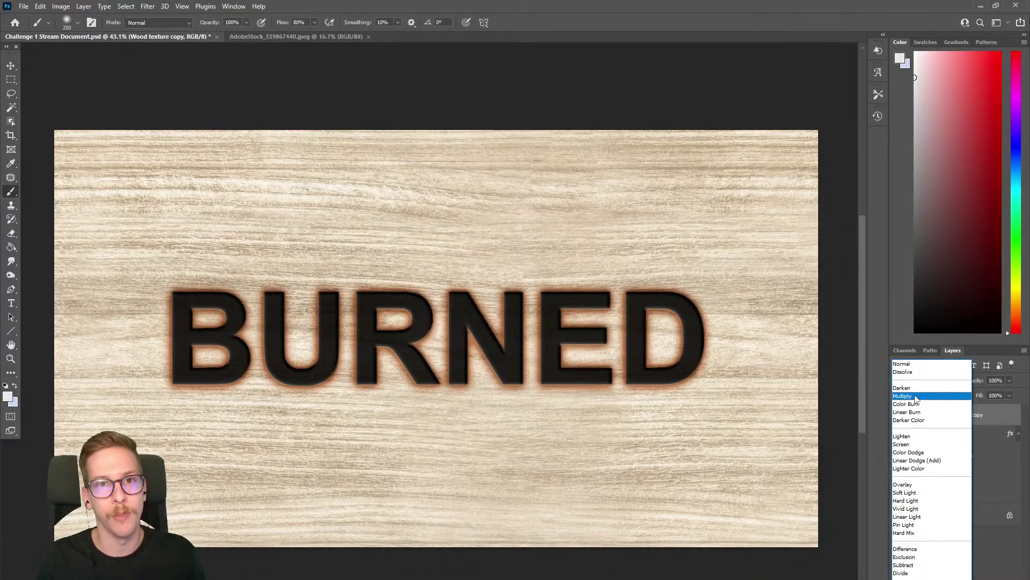
pyautogui.click(916, 397)
# Compare the letters with and without the clipped wood texture, and check the result against the reference photo of branded wood.
pyautogui.scroll(5, 425, 364)
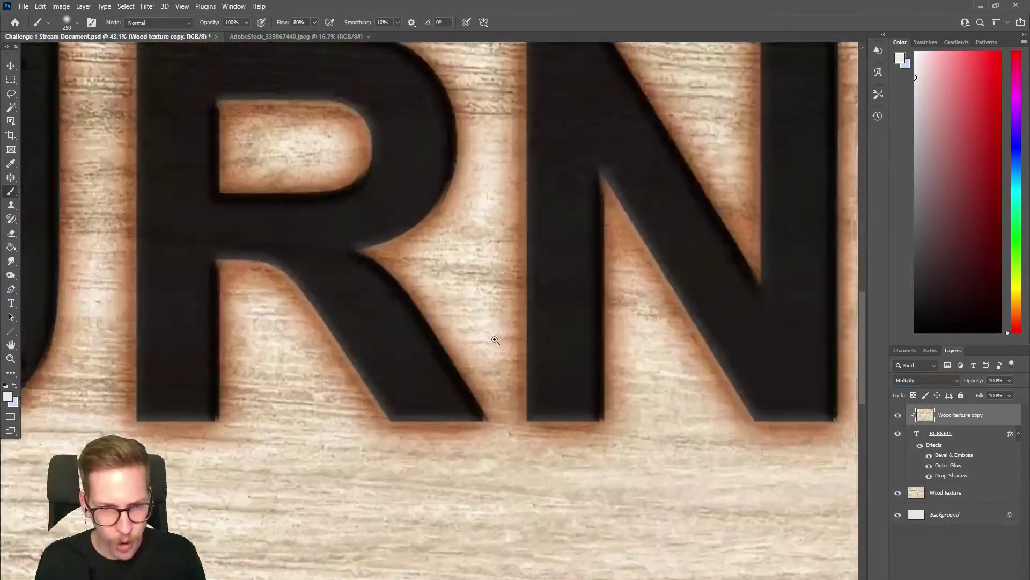
pyautogui.moveTo(421, 327); pyautogui.dragTo(471, 402)
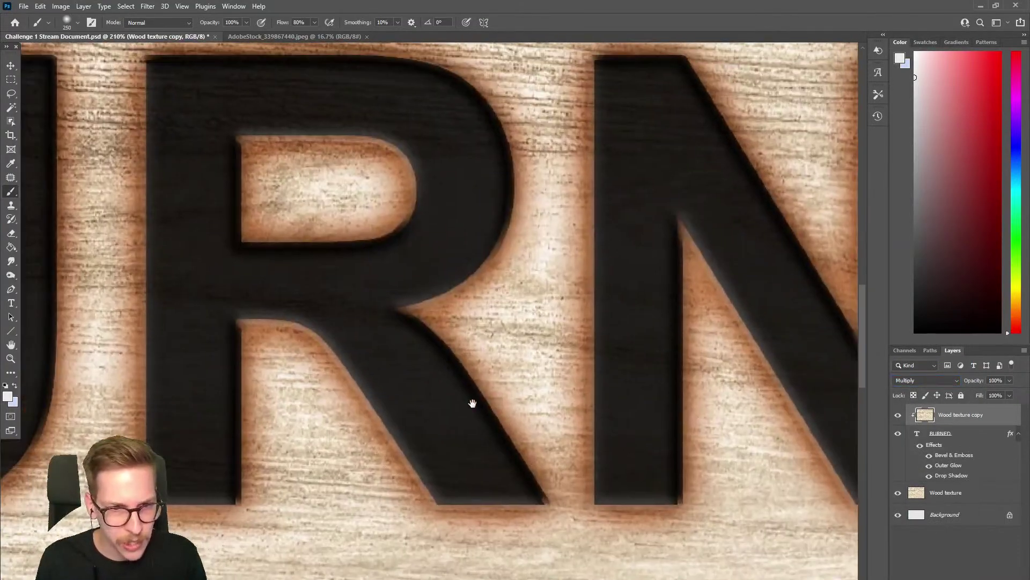
pyautogui.click(899, 418)
pyautogui.click(899, 418)
pyautogui.click(899, 418)
pyautogui.click(899, 418)
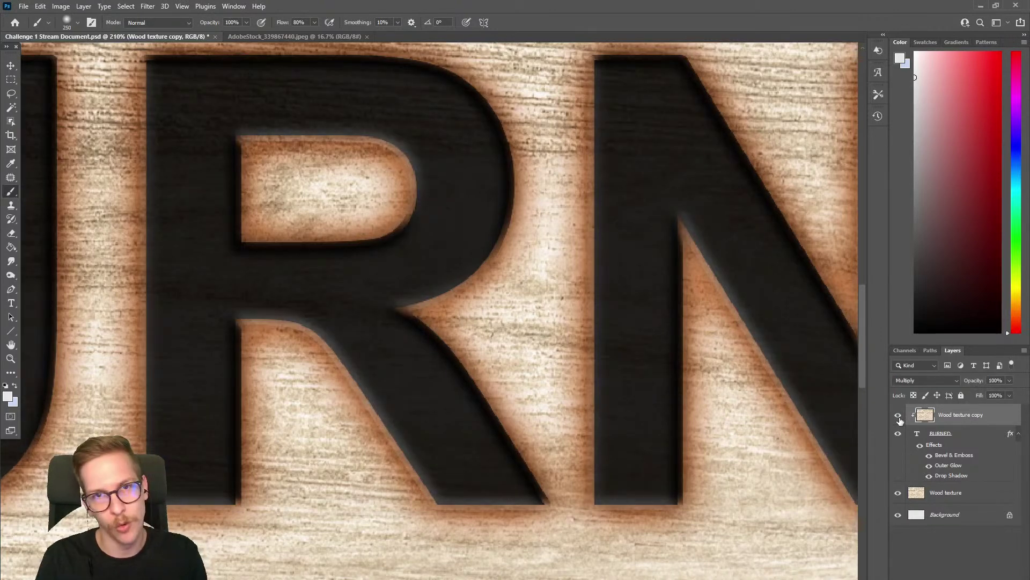
pyautogui.moveTo(453, 258); pyautogui.dragTo(402, 281)
pyautogui.scroll(4, 477, 322)
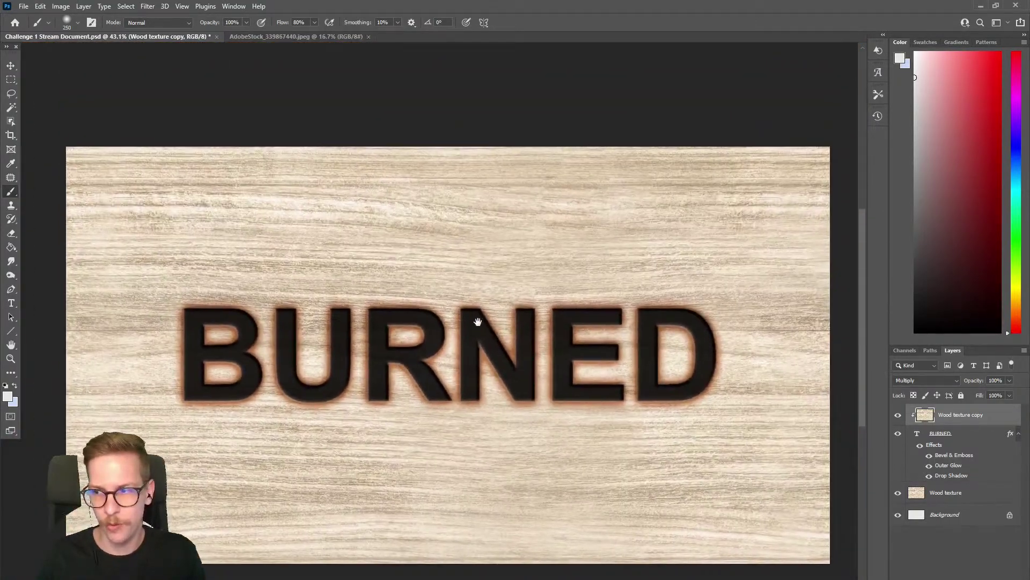
pyautogui.scroll(-2, 632, 368)
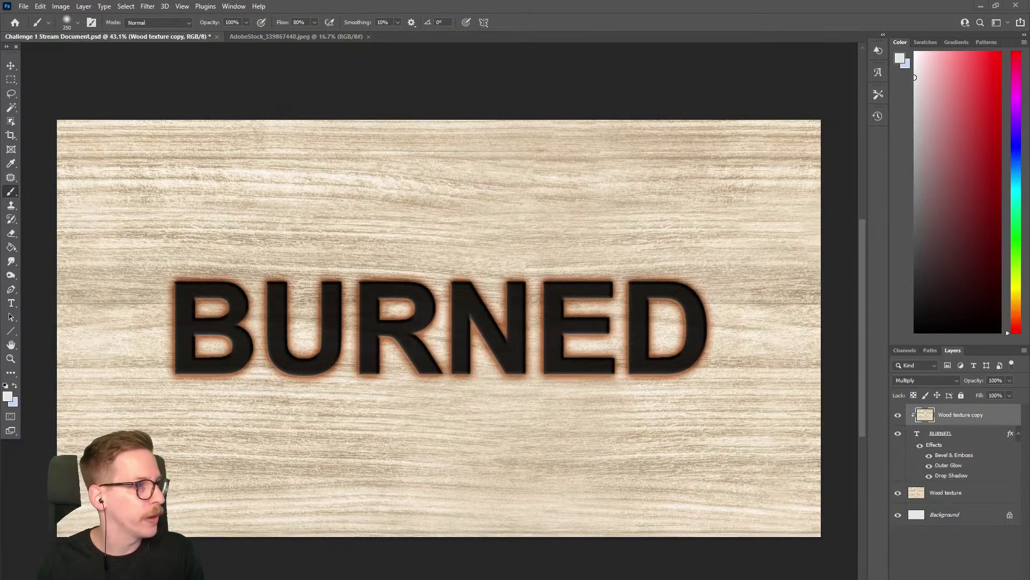
pyautogui.moveTo(0, 44)
pyautogui.mouseDown()
pyautogui.moveTo(343, 18)
pyautogui.moveTo(381, 31)
pyautogui.mouseUp()
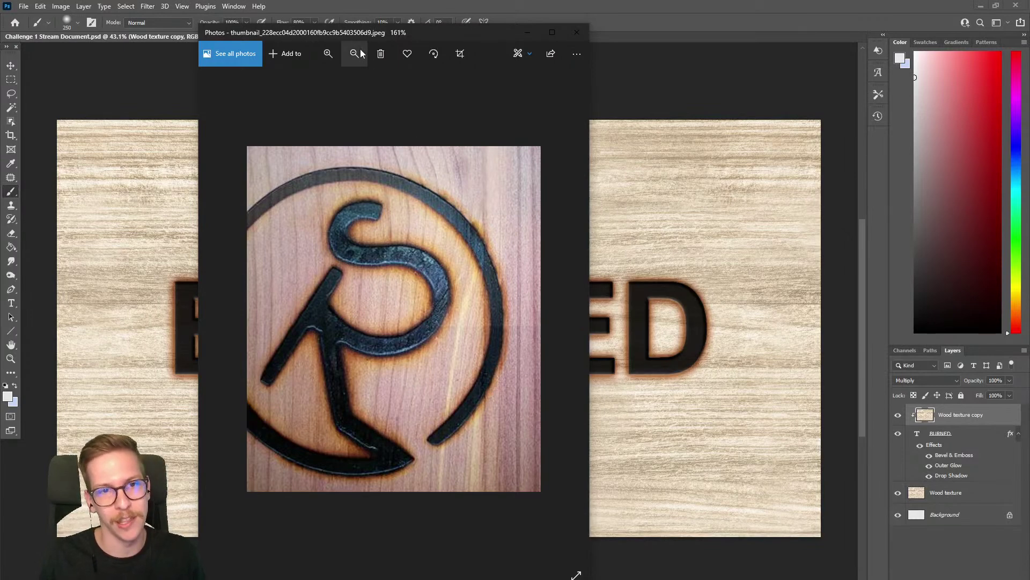
pyautogui.moveTo(379, 34); pyautogui.dragTo(0, 48)
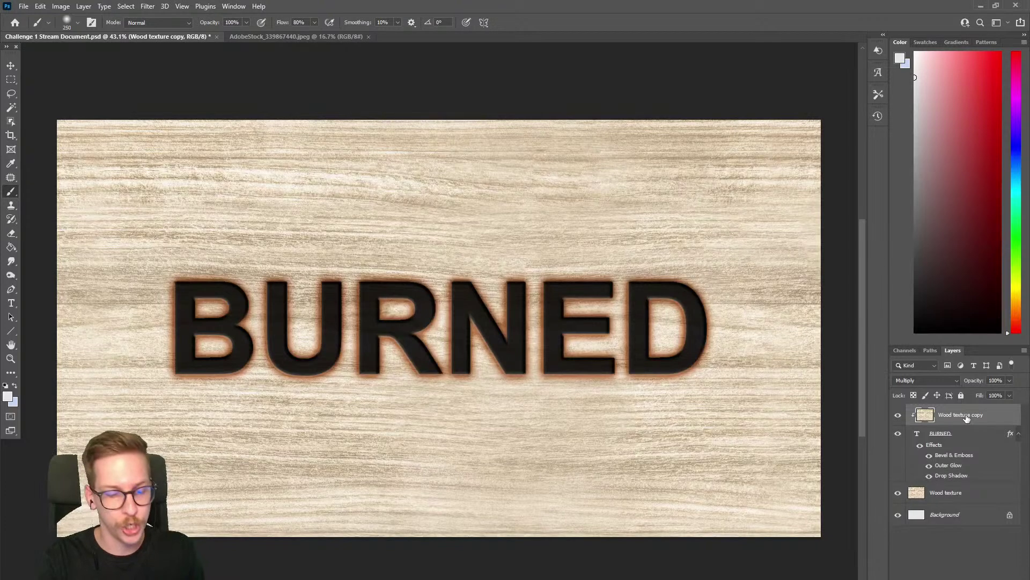
# Create a new layer named Glare above the clipped wood texture copy.
pyautogui.hotkey('ctrl', 'shift', 'n')
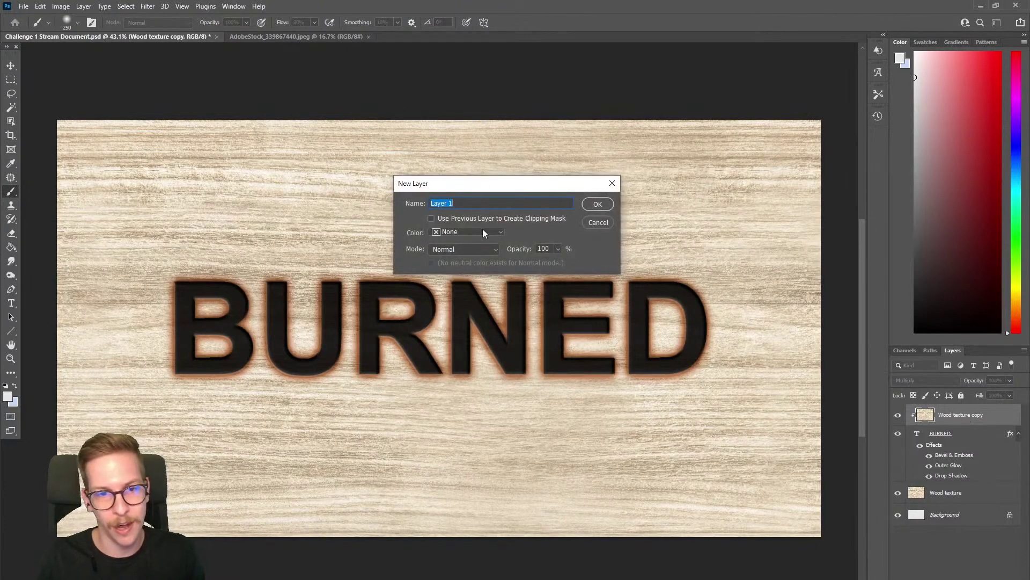
pyautogui.write('Glare')
pyautogui.press('Return')
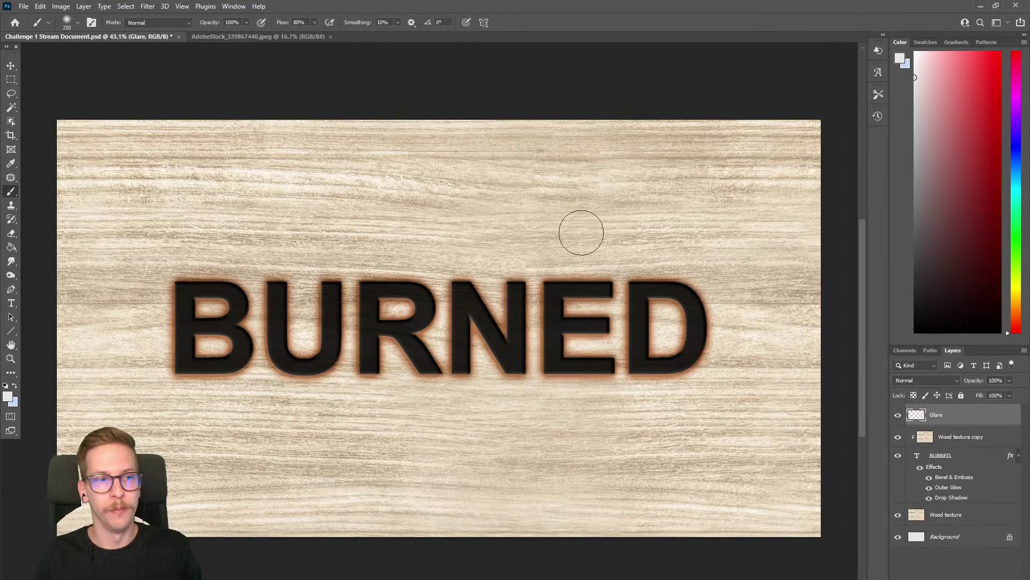
pyautogui.moveTo(252, 293); pyautogui.dragTo(727, 372)
pyautogui.hotkey('ctrl', 'z')
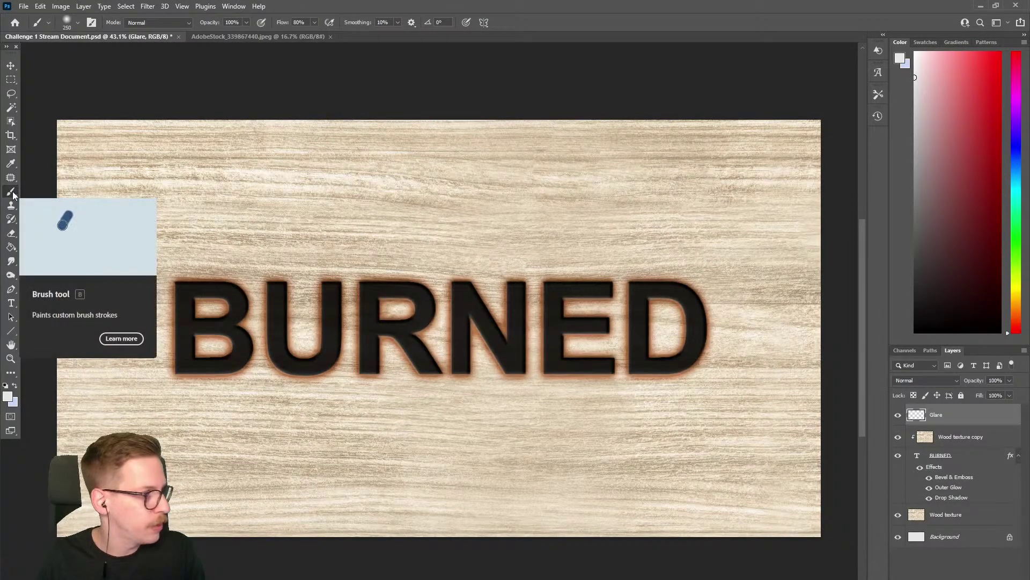
pyautogui.moveTo(167, 269)
pyautogui.mouseDown()
pyautogui.moveTo(298, 316)
pyautogui.moveTo(723, 357)
pyautogui.mouseUp()
pyautogui.hotkey('ctrl', 'z')
# Choose a muted medium blue as the painting colour, trying it with brush strokes across the BURNED letters and undoing them.
pyautogui.moveTo(967, 134); pyautogui.dragTo(974, 132)
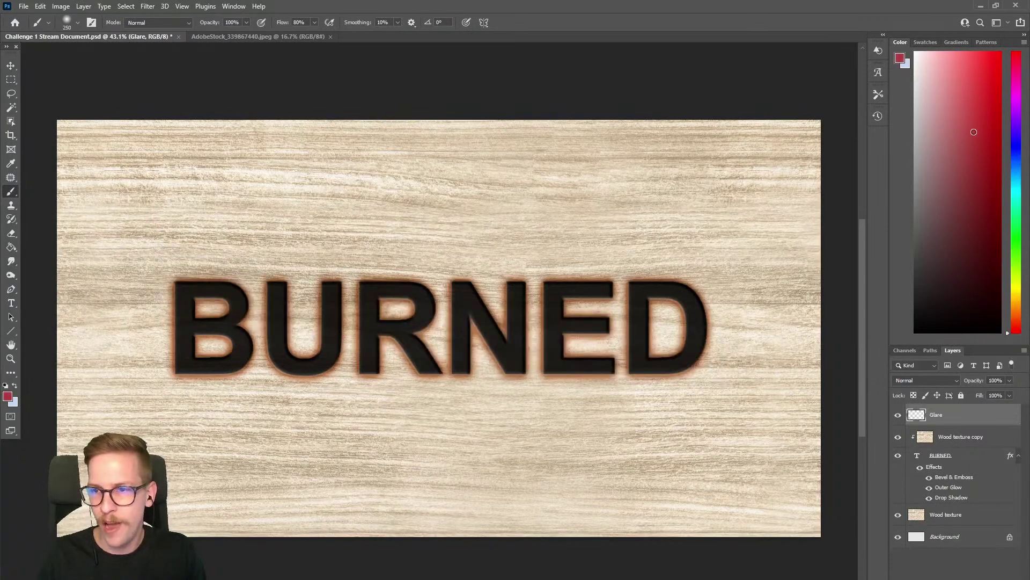
pyautogui.click(1016, 168)
pyautogui.moveTo(542, 314)
pyautogui.mouseDown()
pyautogui.moveTo(585, 314)
pyautogui.moveTo(344, 311)
pyautogui.mouseUp()
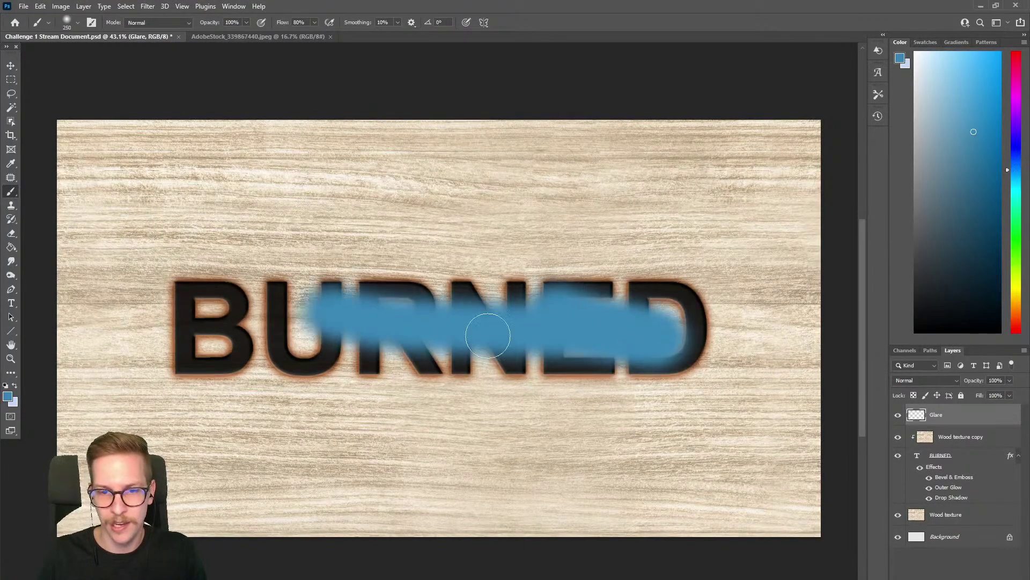
pyautogui.moveTo(971, 147); pyautogui.dragTo(965, 162)
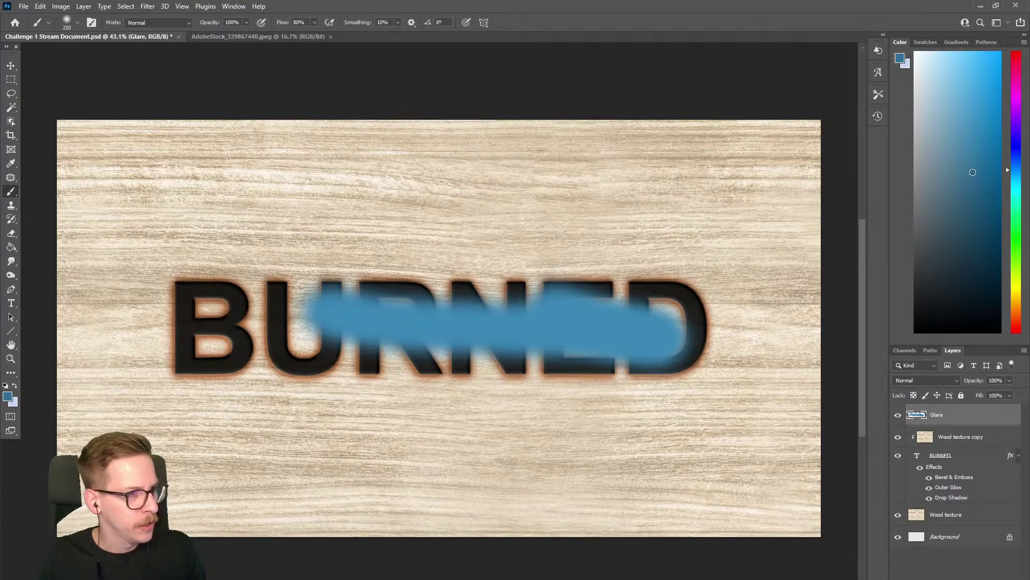
pyautogui.moveTo(305, 309)
pyautogui.mouseDown()
pyautogui.moveTo(290, 322)
pyautogui.moveTo(323, 342)
pyautogui.mouseUp()
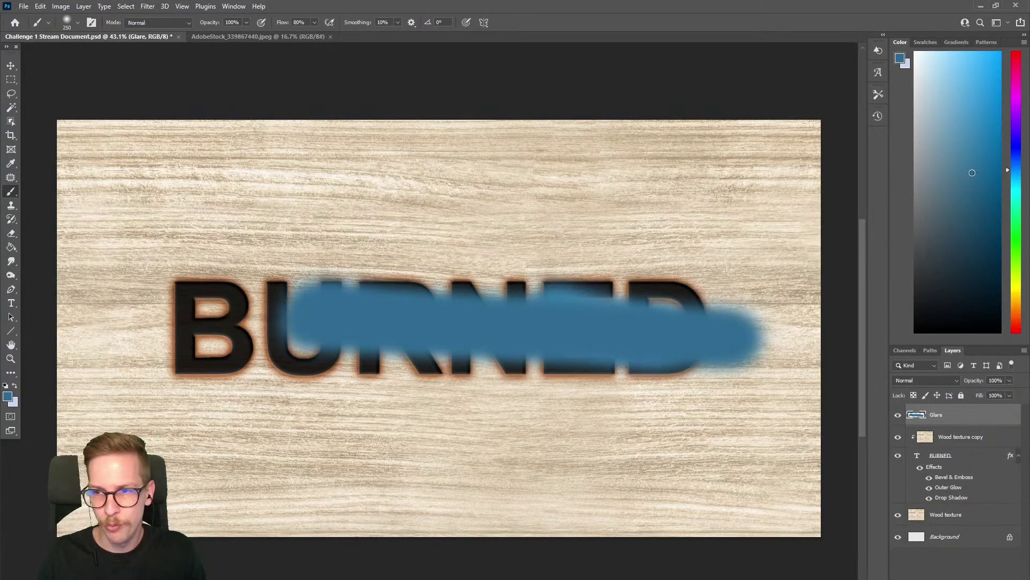
pyautogui.hotkey('ctrl', 'z')
pyautogui.hotkey('ctrl', 'z')
pyautogui.moveTo(161, 292); pyautogui.dragTo(843, 395)
pyautogui.hotkey('ctrl', 'z')
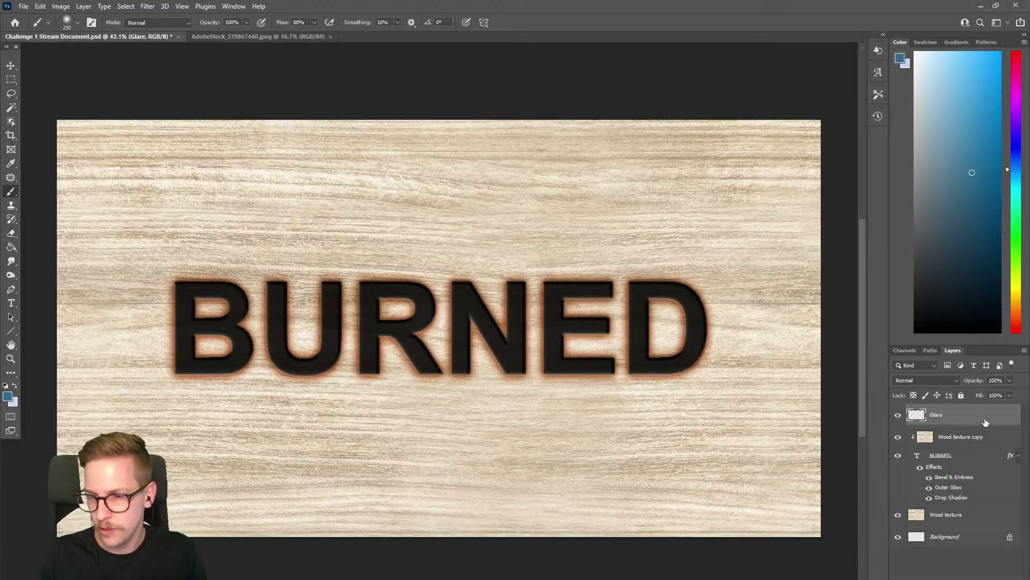
# Clip the Glare layer to the BURNED text and paint soft blue diagonal streaks across the letters.
pyautogui.rightClick(986, 422)
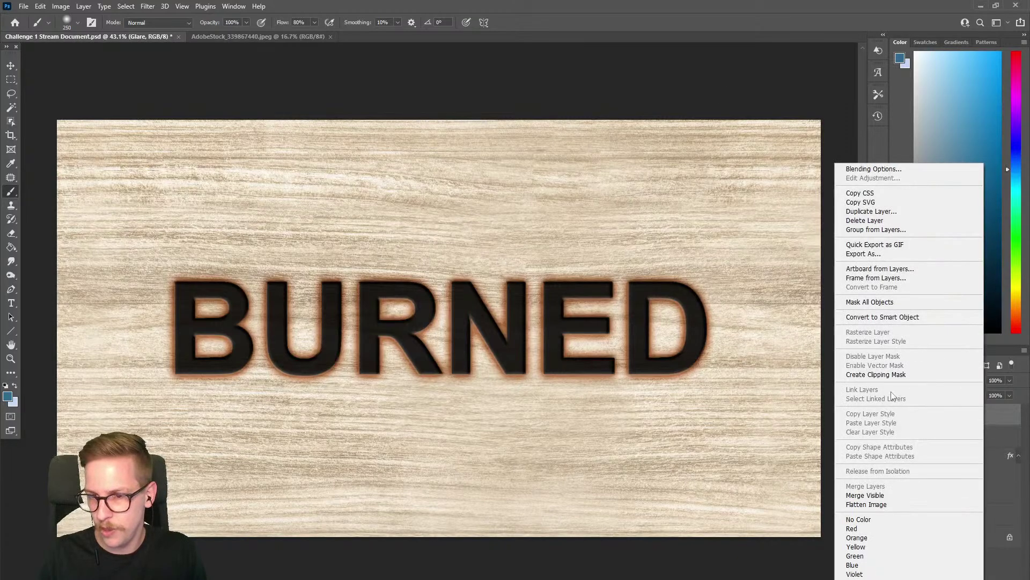
pyautogui.click(900, 375)
pyautogui.moveTo(183, 302); pyautogui.dragTo(697, 316)
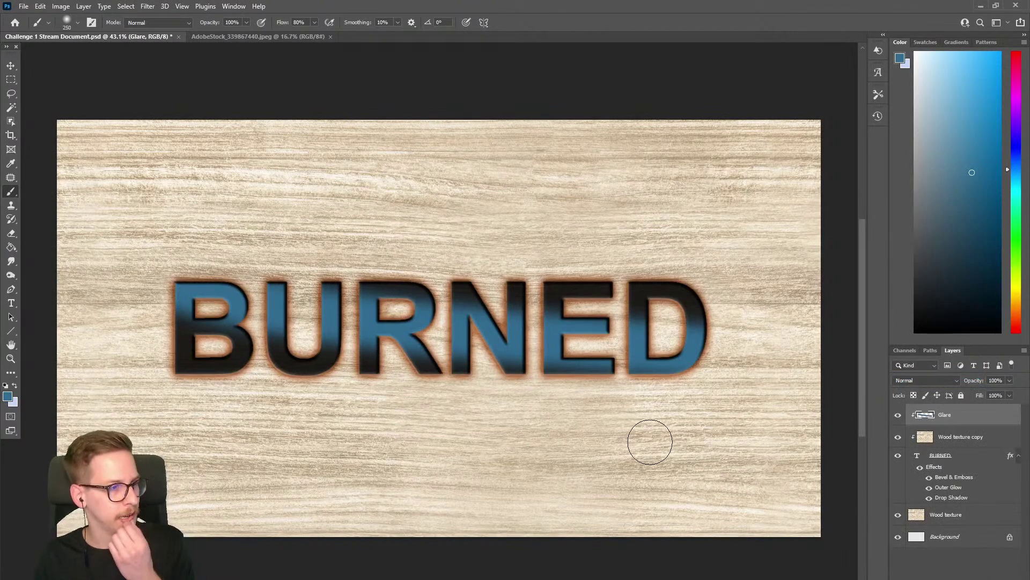
# Clear the Glare layer and repaint its diagonal streaks across the BURNED letters in a slightly darker blue.
pyautogui.click(976, 191)
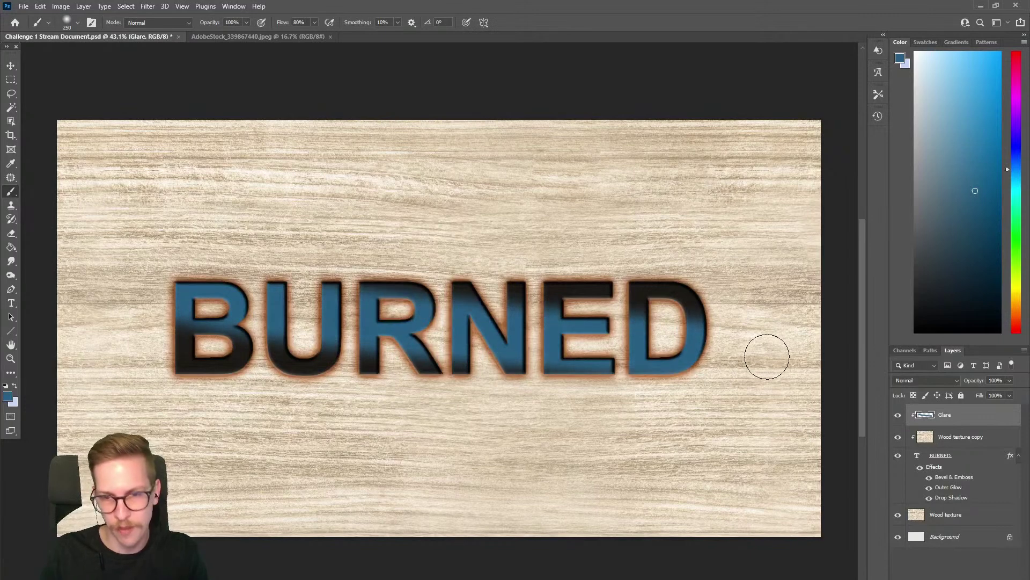
pyautogui.click(976, 186)
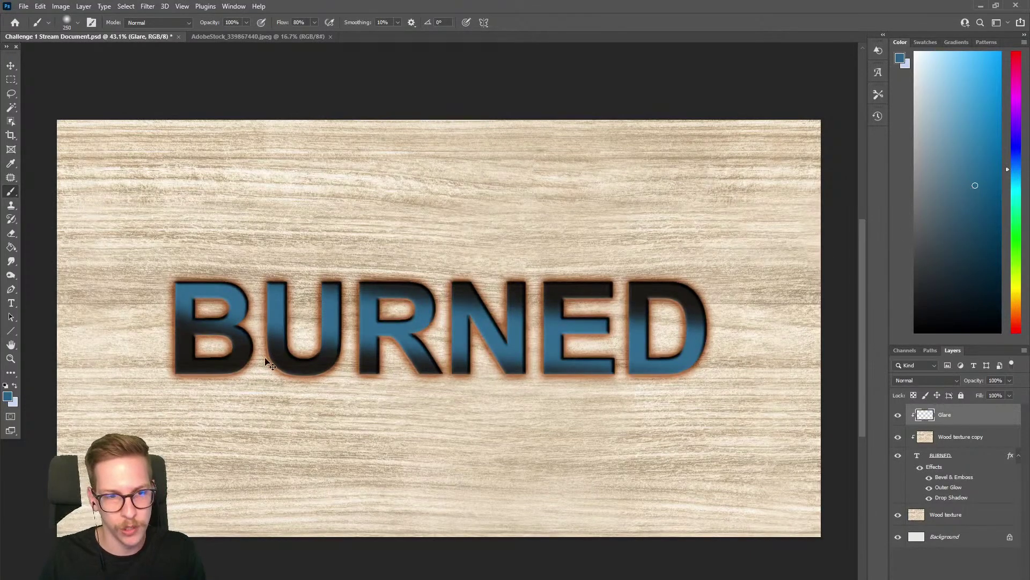
pyautogui.press('Delete')
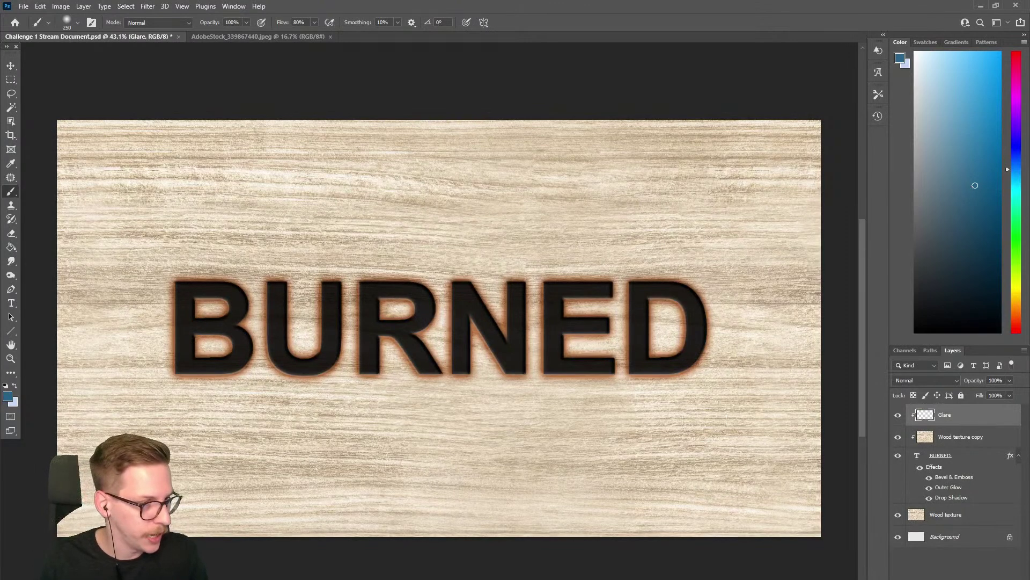
pyautogui.click(163, 277)
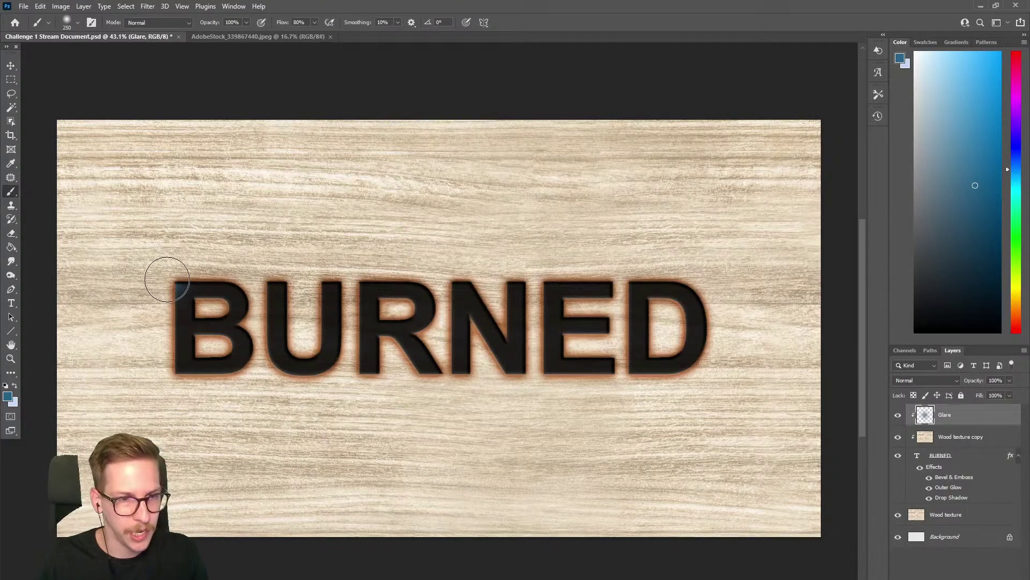
pyautogui.keyDown('shift'); pyautogui.click(705, 371); pyautogui.keyUp('shift')
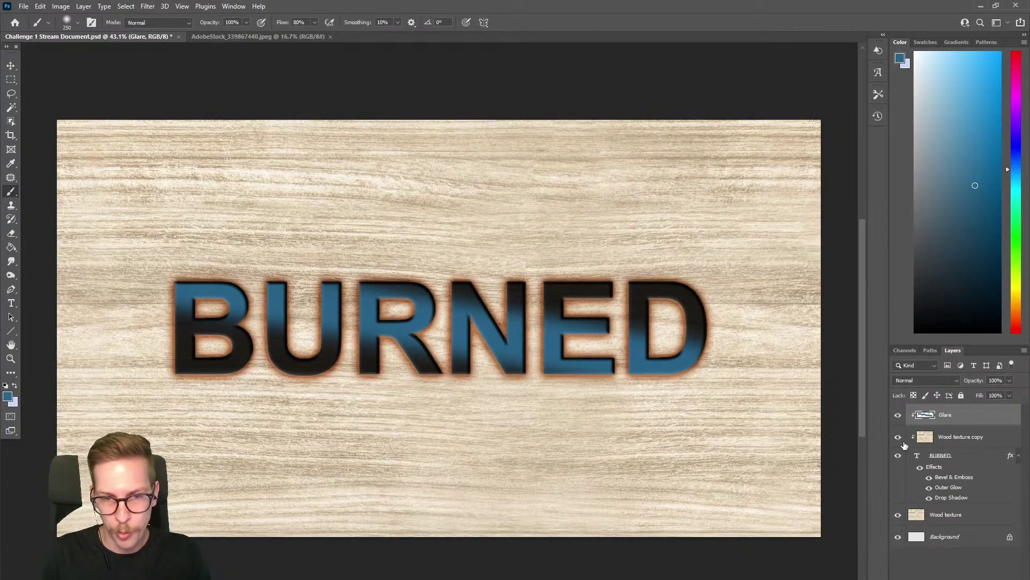
# Compare the letters with the Glare layer hidden and shown, and examine how the blue streaks meet the letter edges.
pyautogui.click(898, 416)
pyautogui.click(898, 416)
pyautogui.click(898, 416)
pyautogui.click(898, 416)
pyautogui.click(898, 416)
pyautogui.click(898, 416)
pyautogui.click(898, 416)
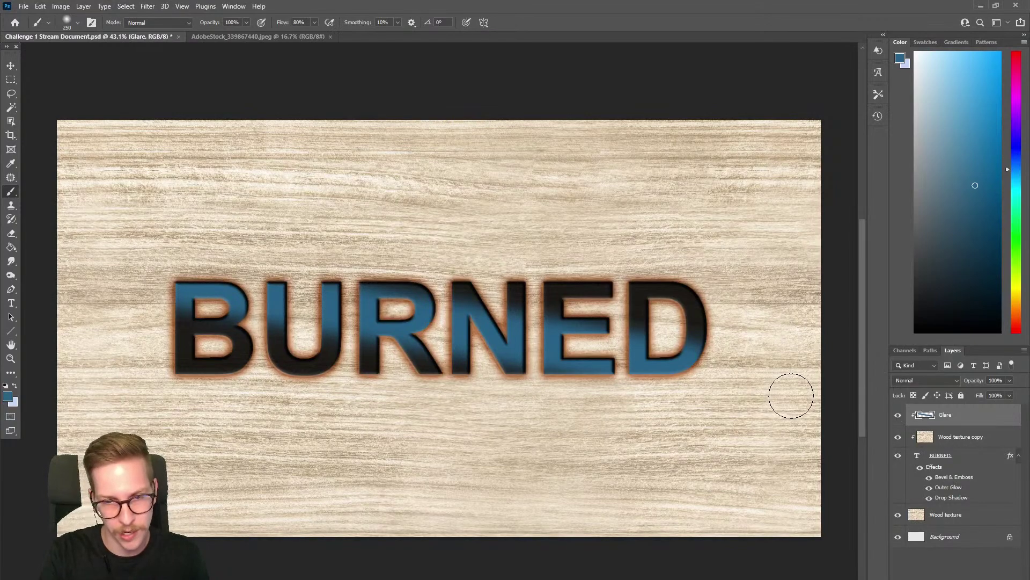
pyautogui.scroll(5, 445, 316)
pyautogui.scroll(-5, 434, 278)
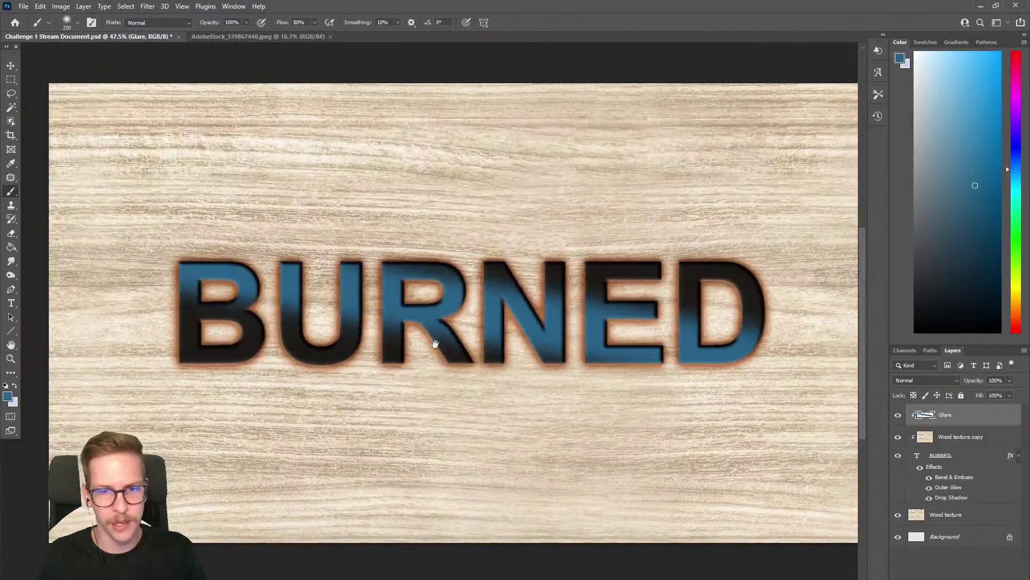
pyautogui.scroll(1, 435, 345)
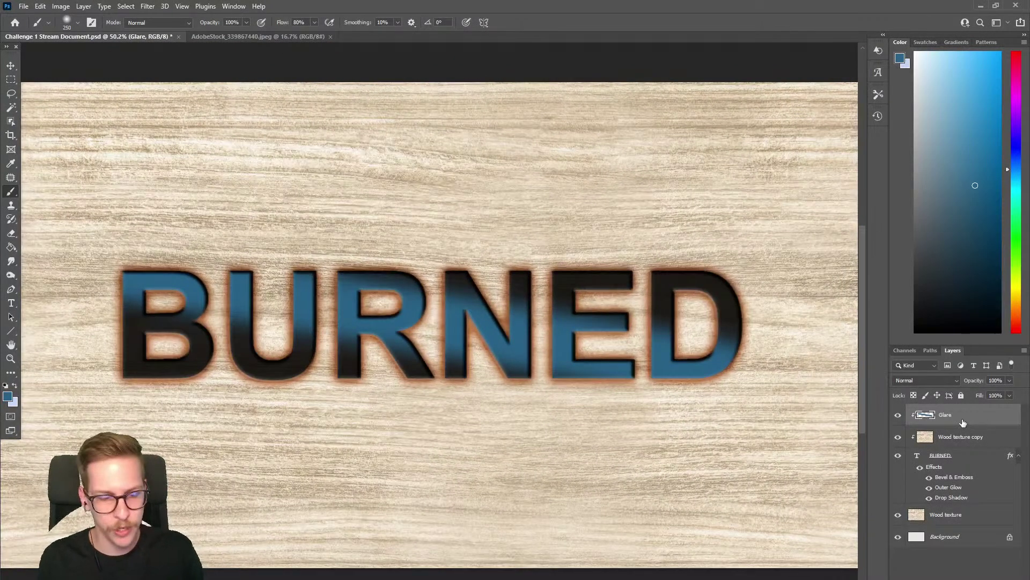
# Select the empty area around the letters on the BURNED text layer with the Magic Wand.
pyautogui.press('w')
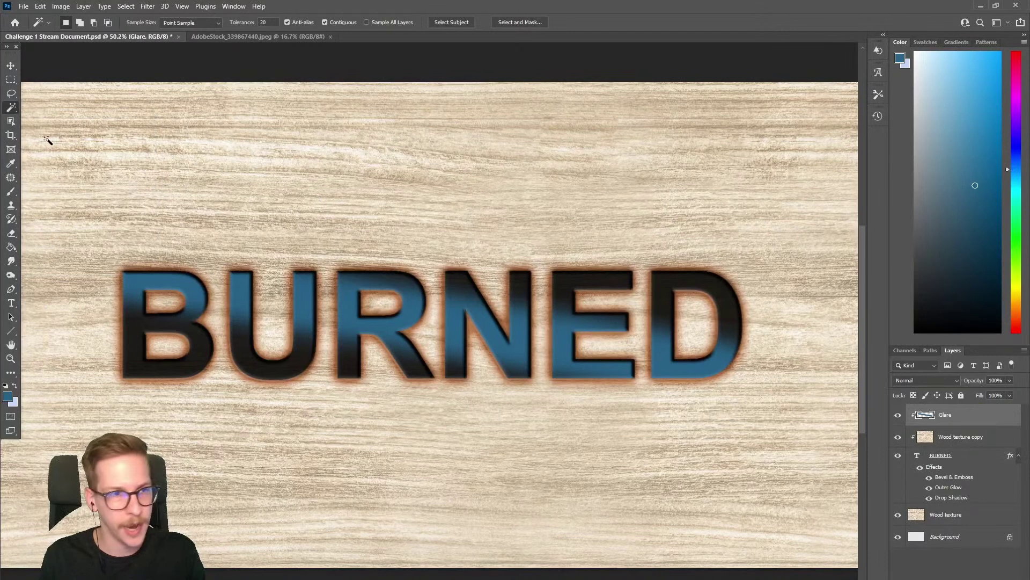
pyautogui.rightClick(12, 109)
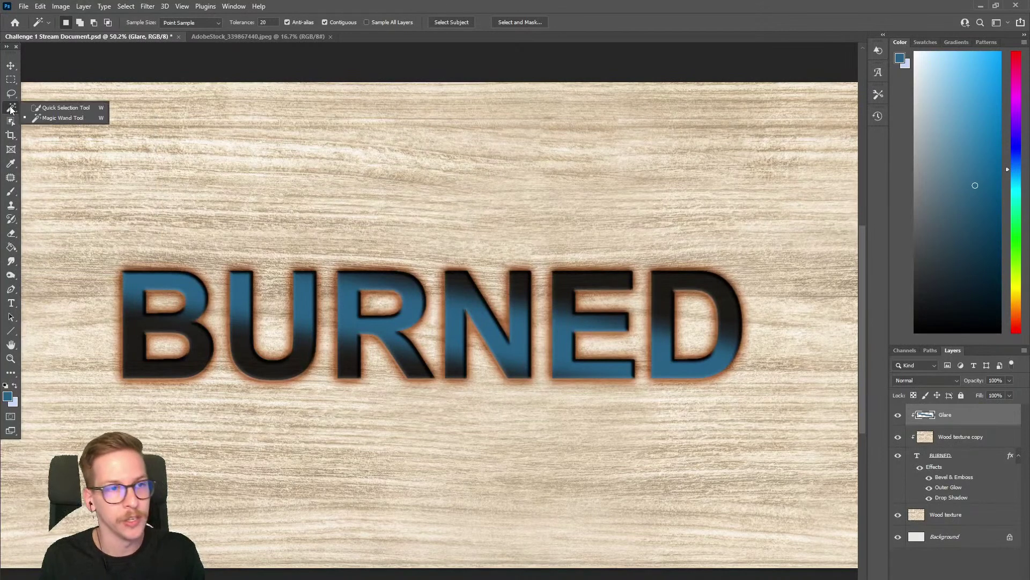
pyautogui.click(66, 118)
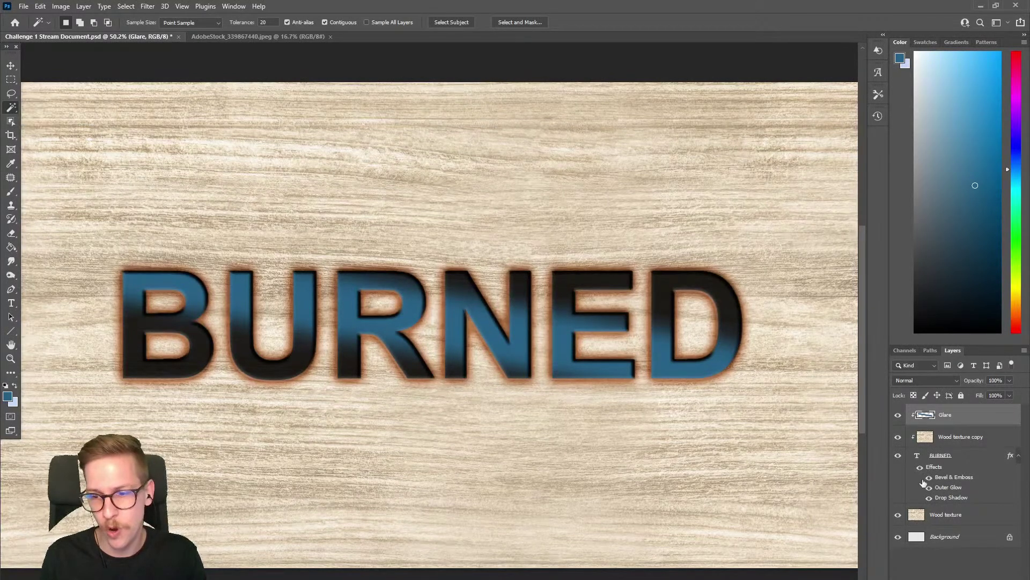
pyautogui.click(958, 460)
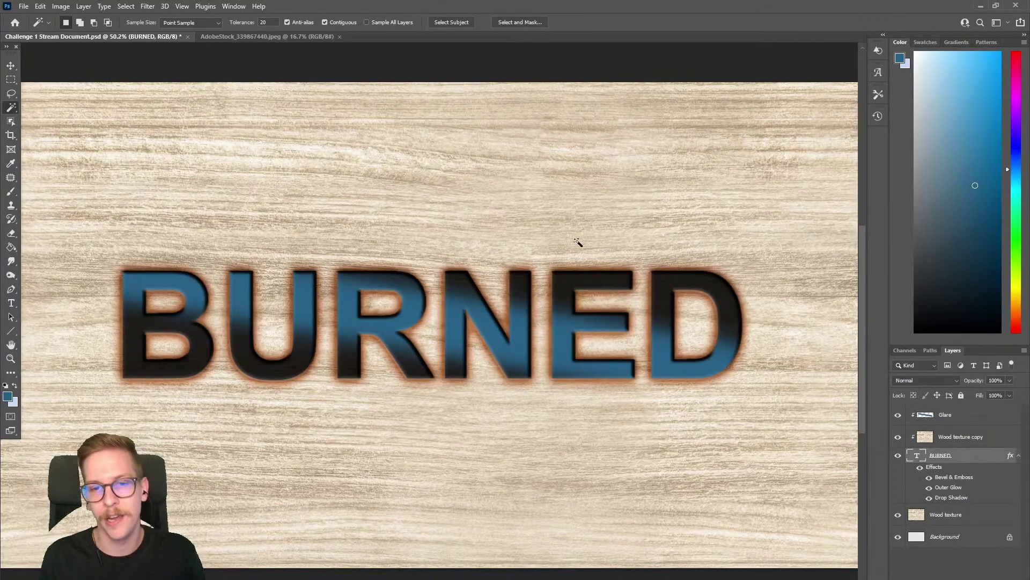
pyautogui.click(497, 208)
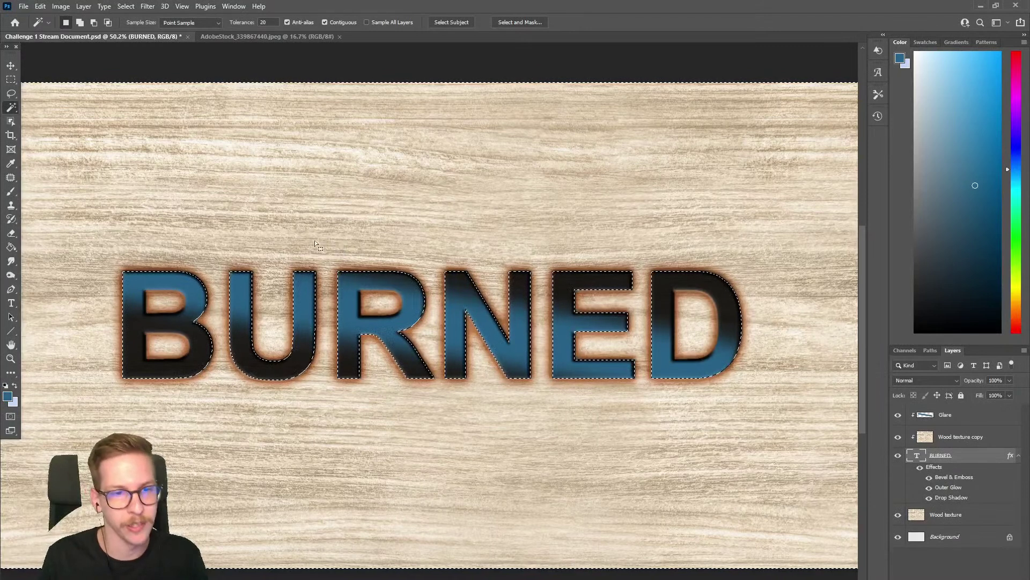
# Expand the selection around the letters by 7 pixels.
pyautogui.click(127, 7)
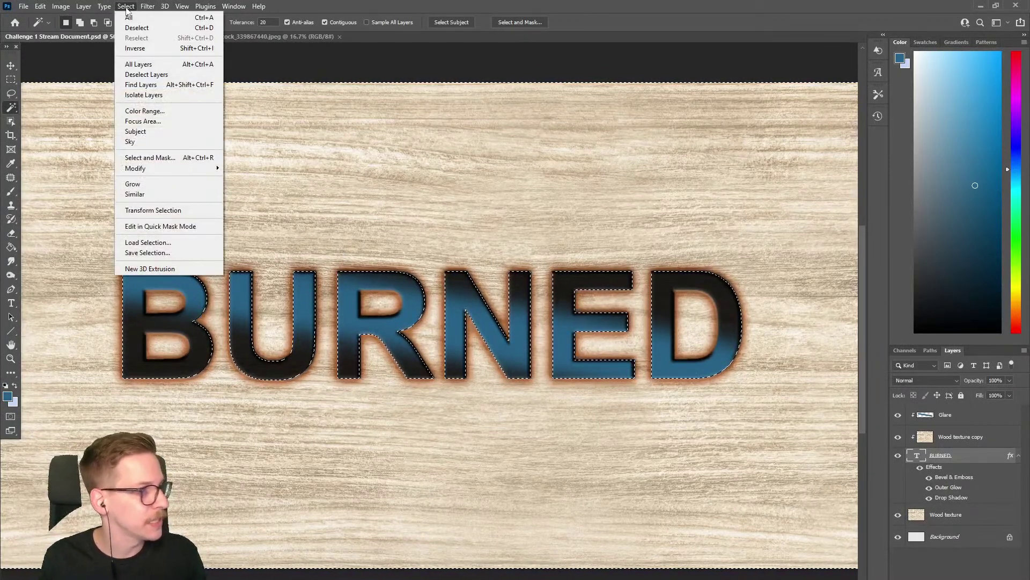
pyautogui.moveTo(143, 170)
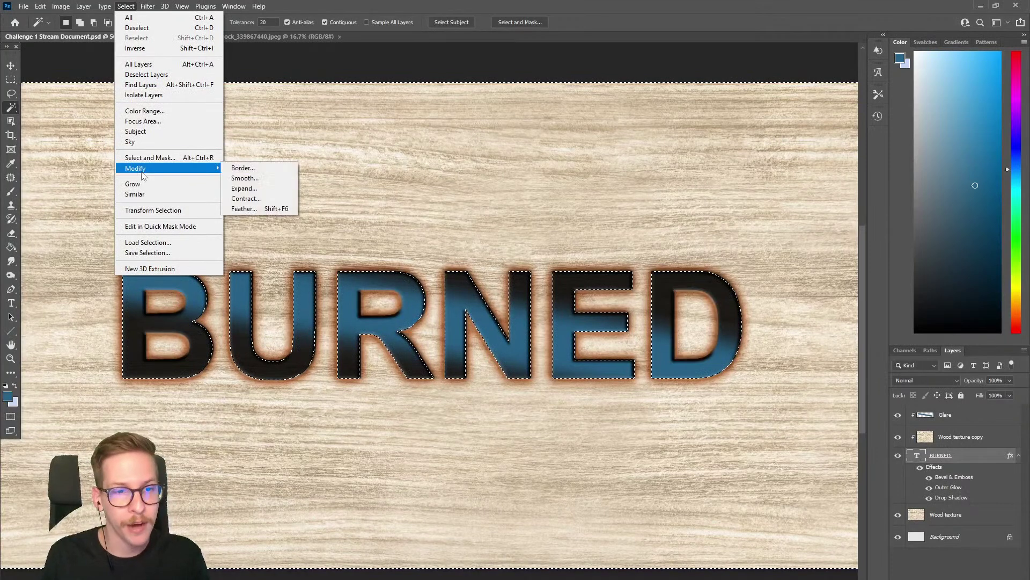
pyautogui.click(251, 189)
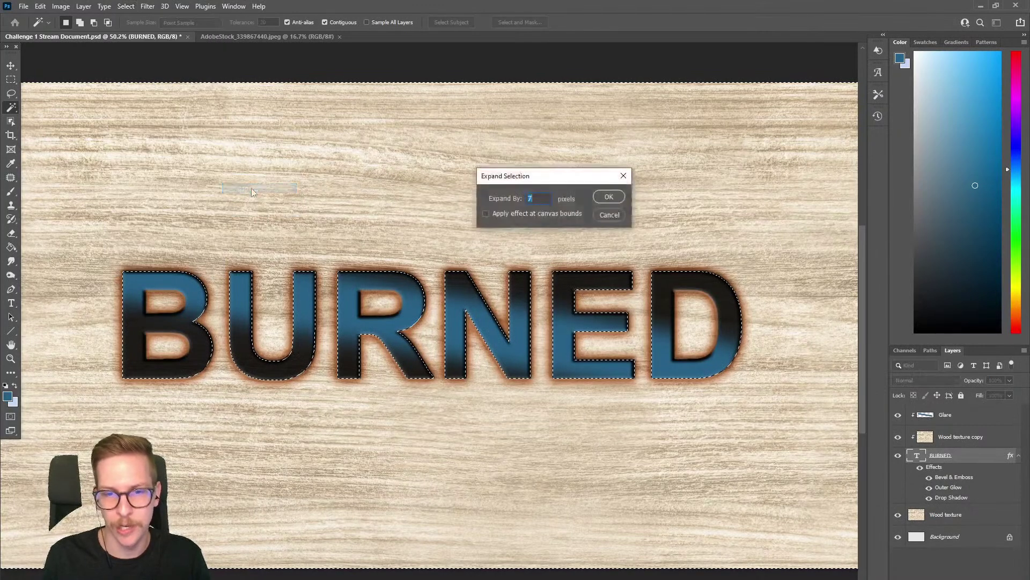
pyautogui.click(610, 198)
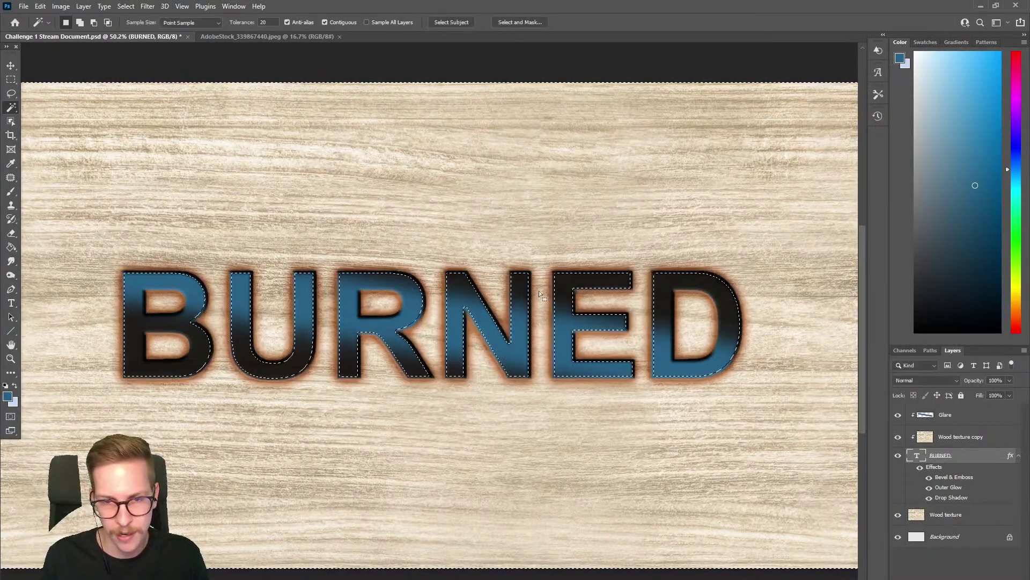
# Feather the expanded selection with a radius of 3 pixels.
pyautogui.scroll(6, 542, 292)
pyautogui.scroll(-1, 408, 355)
pyautogui.scroll(-5, 390, 372)
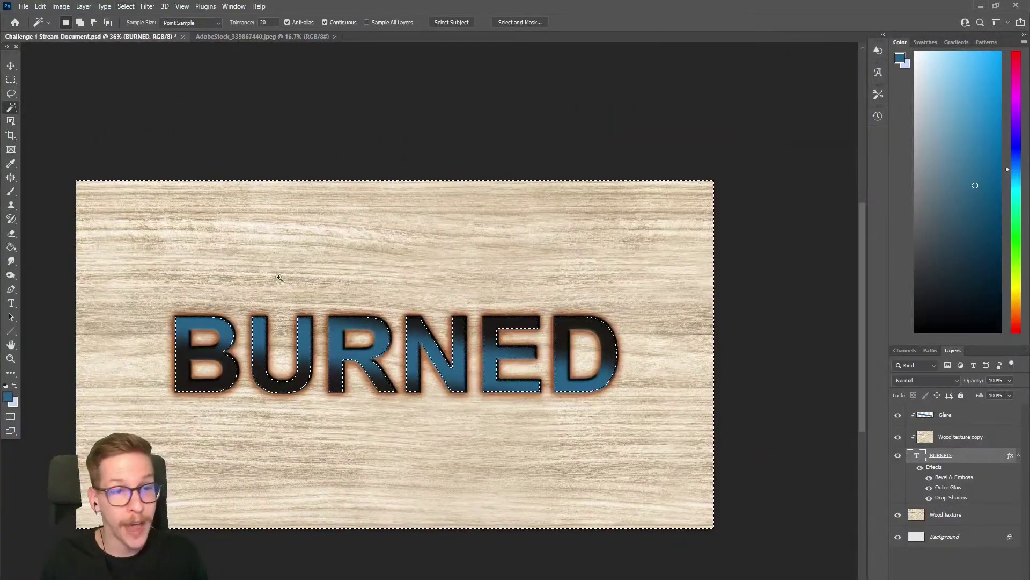
pyautogui.scroll(1, 274, 290)
pyautogui.click(125, 6)
pyautogui.moveTo(142, 168)
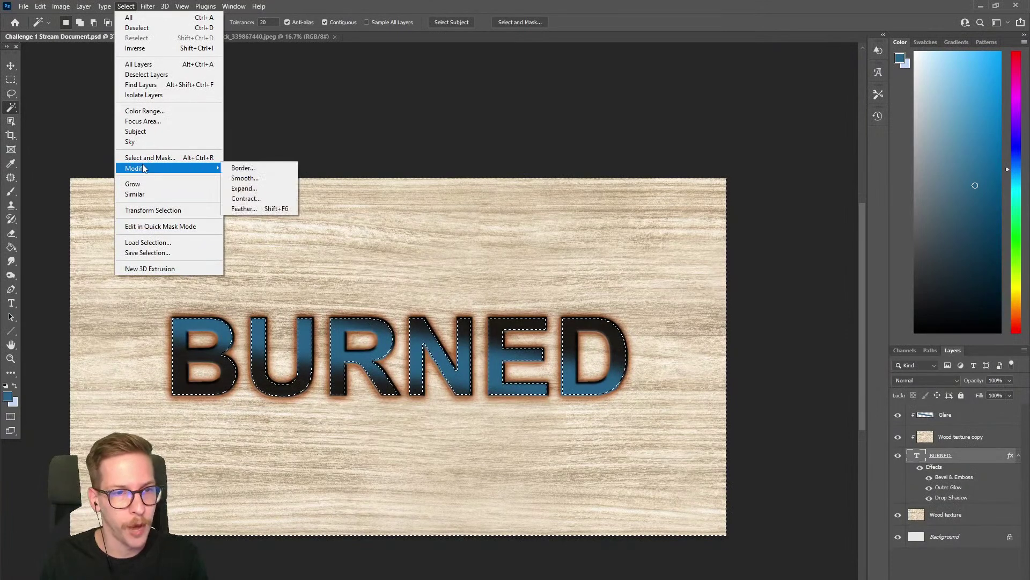
pyautogui.click(252, 208)
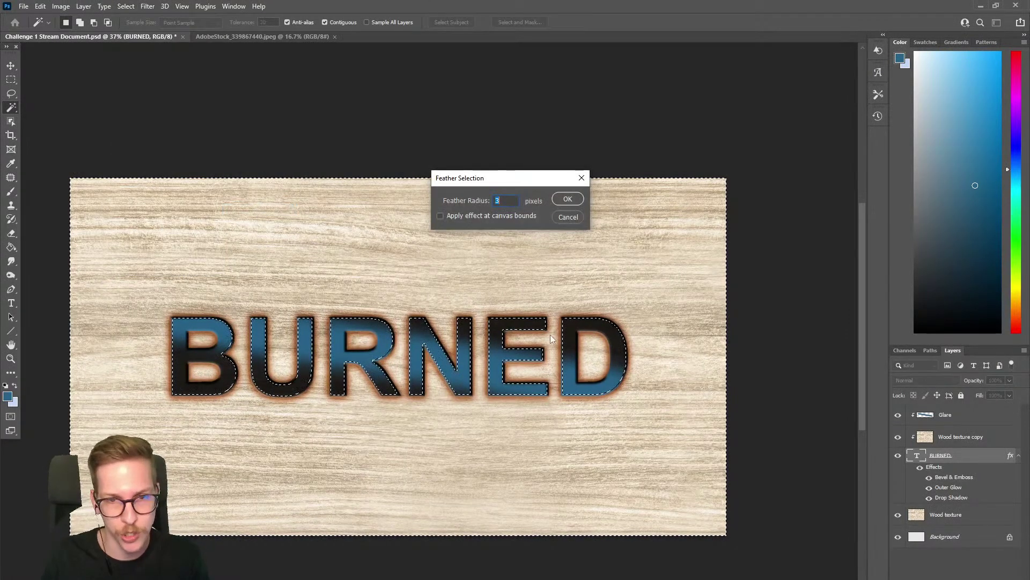
pyautogui.click(567, 199)
# Delete the selected area from the Glare layer to trim the blue from the letter edges, and clear the selection.
pyautogui.scroll(3, 482, 309)
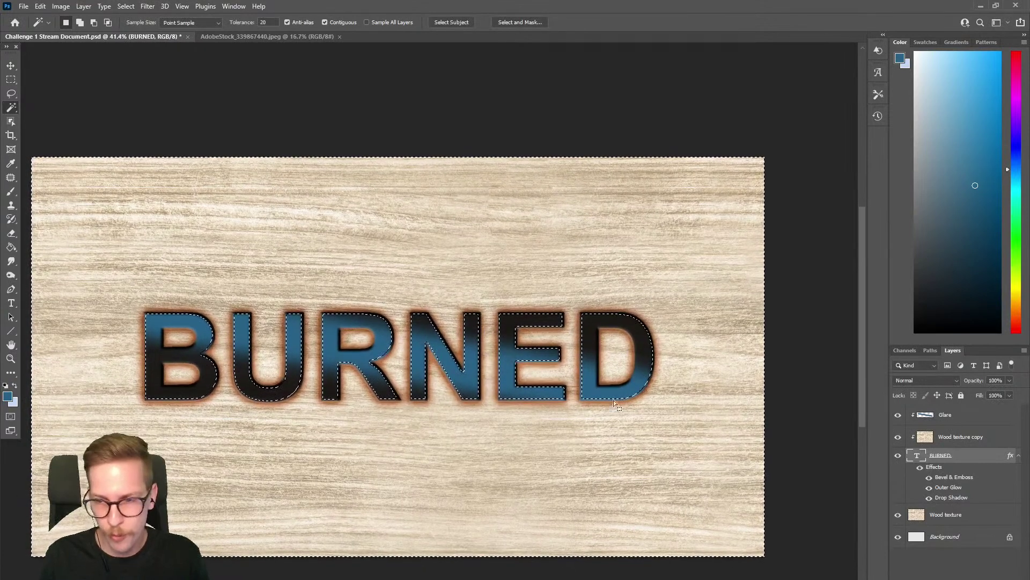
pyautogui.click(955, 419)
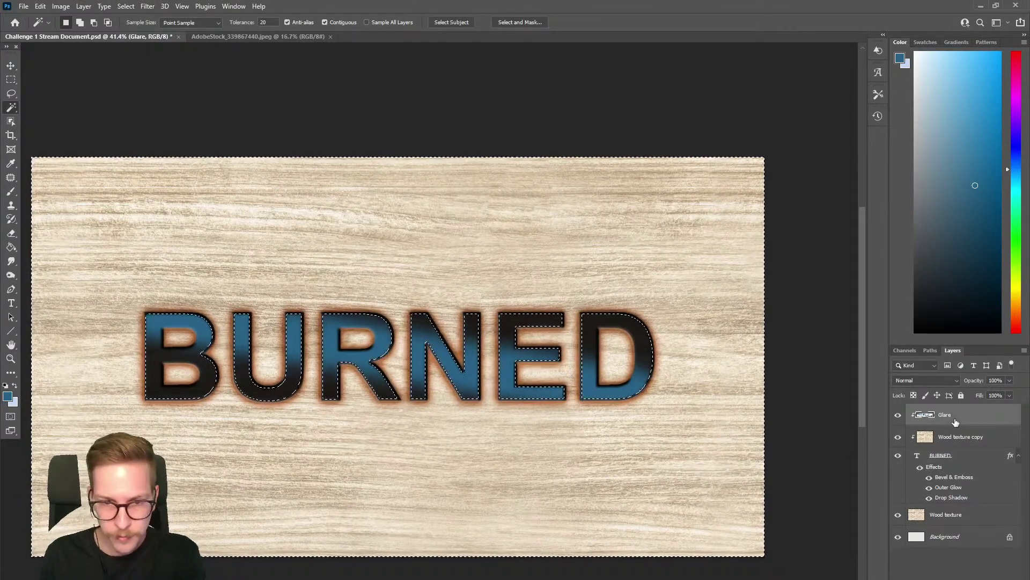
pyautogui.hotkey('ctrl', 'd')
# Blend the Glare layer into the wood grain by splitting its underlying-layer Blend If highlights at 16 / 36.
pyautogui.scroll(3, 539, 408)
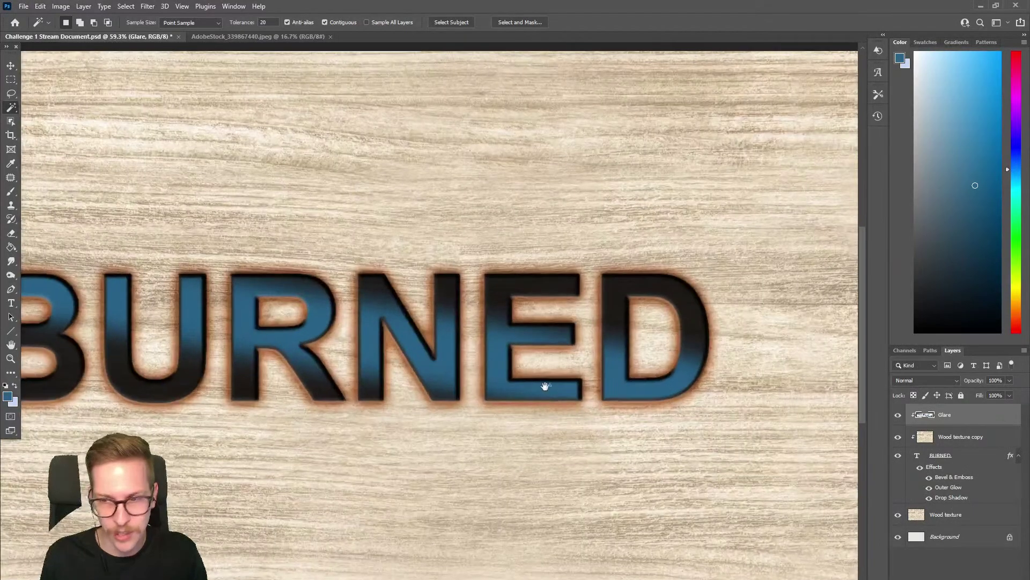
pyautogui.moveTo(545, 387); pyautogui.dragTo(616, 374)
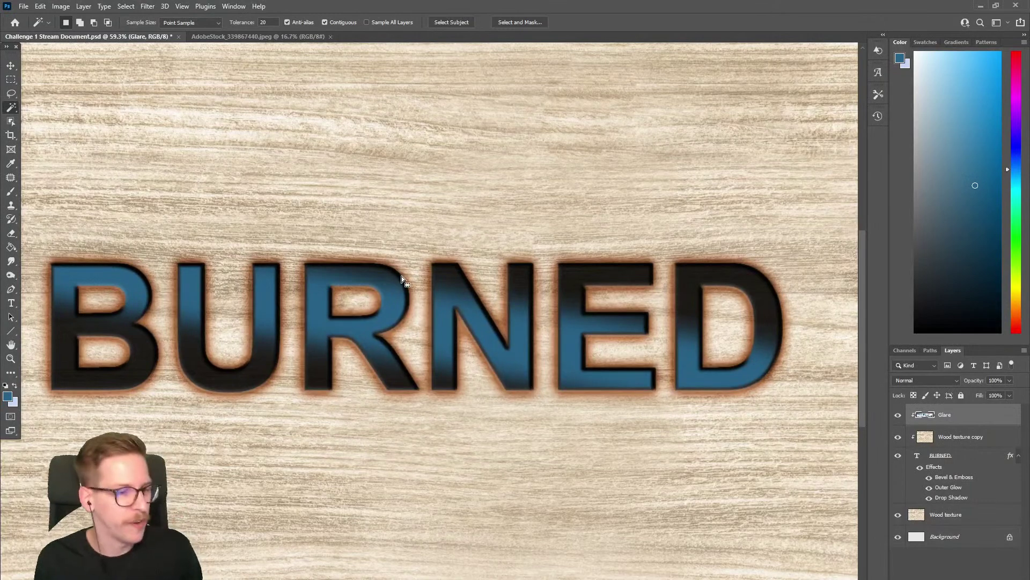
pyautogui.scroll(-2, 401, 263)
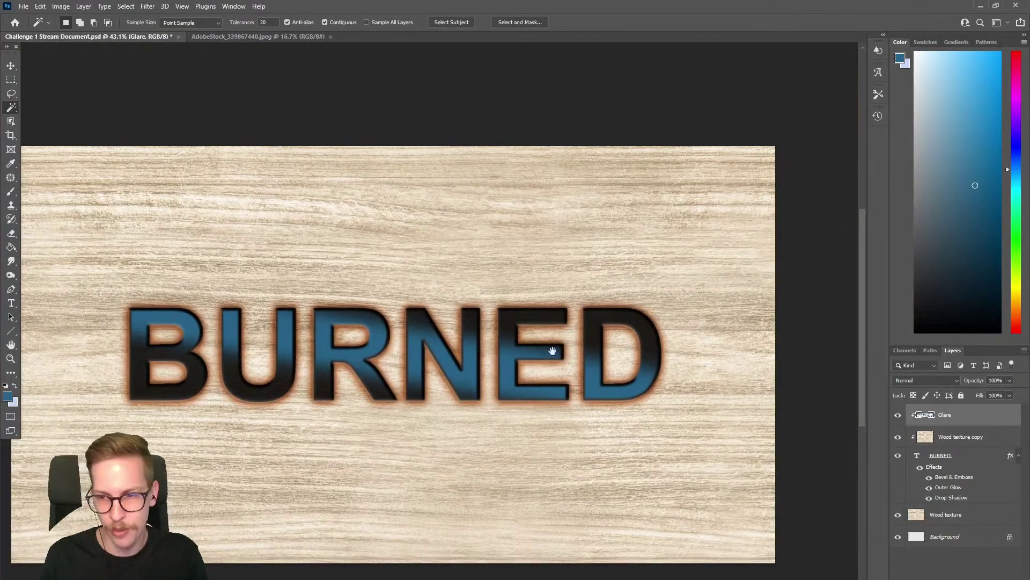
pyautogui.scroll(-1, 386, 330)
pyautogui.scroll(1, 397, 347)
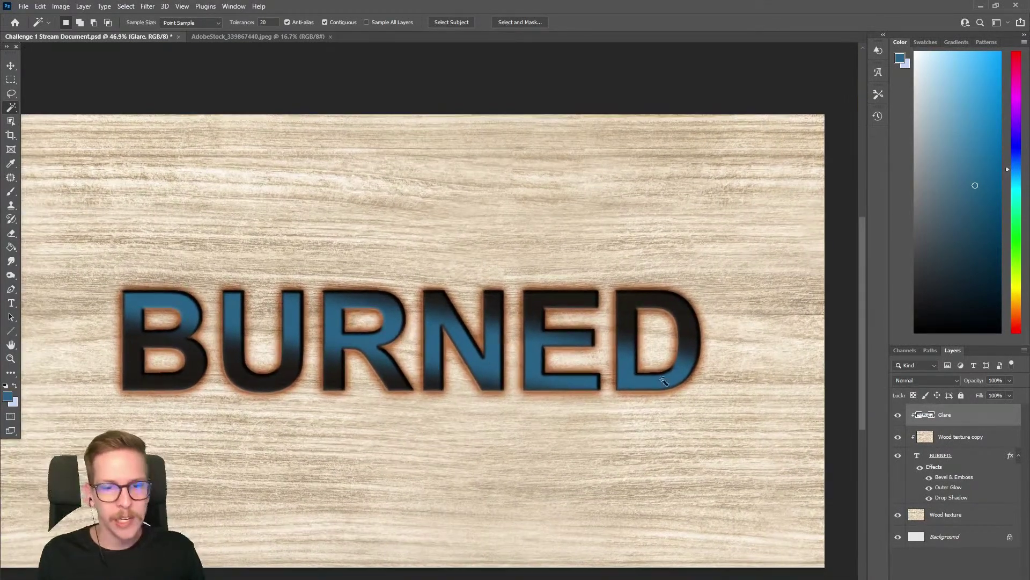
pyautogui.doubleClick(987, 416)
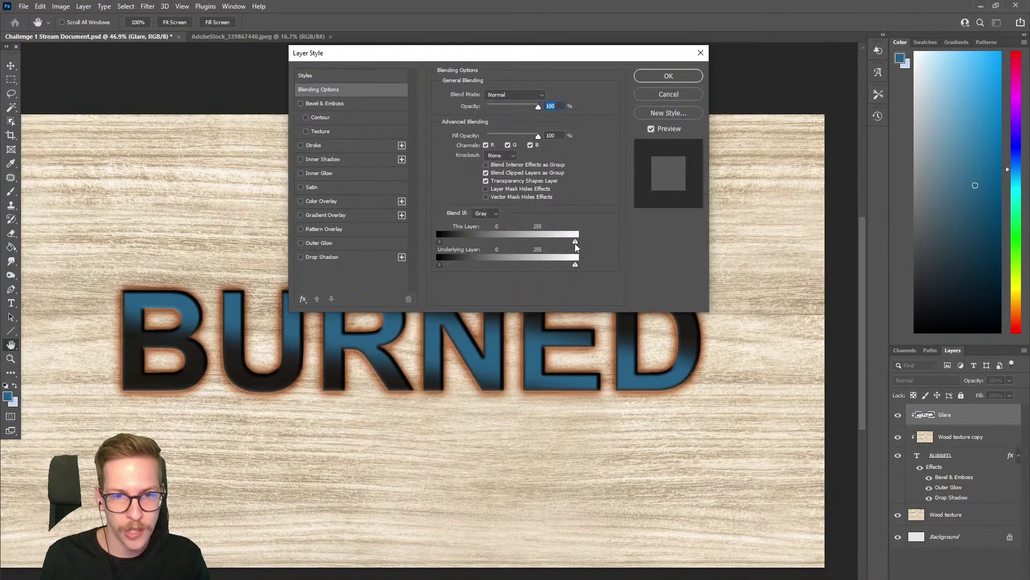
pyautogui.moveTo(575, 266)
pyautogui.mouseDown()
pyautogui.moveTo(451, 266)
pyautogui.moveTo(602, 267)
pyautogui.moveTo(452, 267)
pyautogui.moveTo(573, 267)
pyautogui.mouseUp()
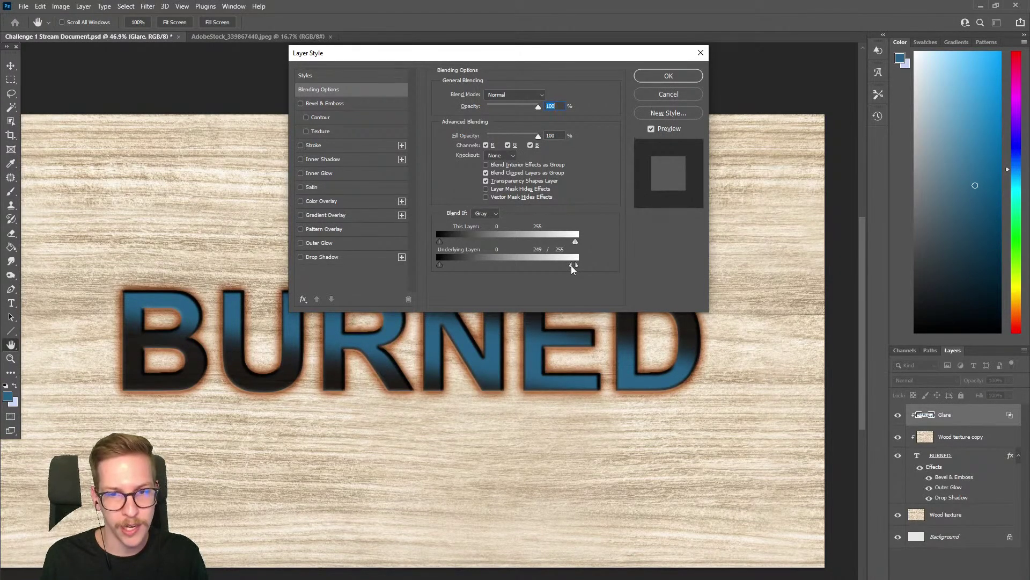
pyautogui.moveTo(573, 268); pyautogui.dragTo(455, 266)
pyautogui.moveTo(577, 269); pyautogui.dragTo(452, 263)
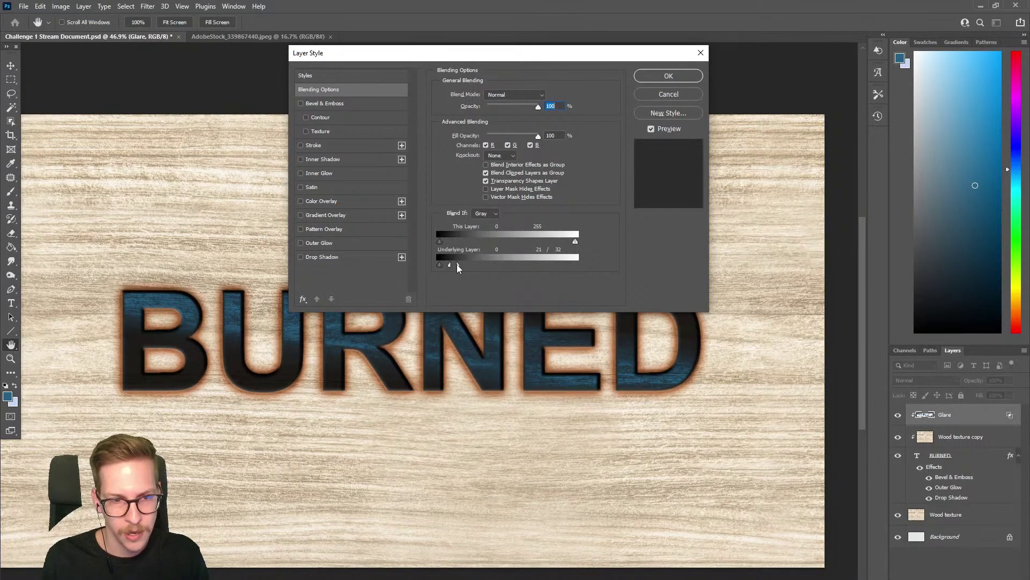
pyautogui.moveTo(451, 264); pyautogui.dragTo(449, 265)
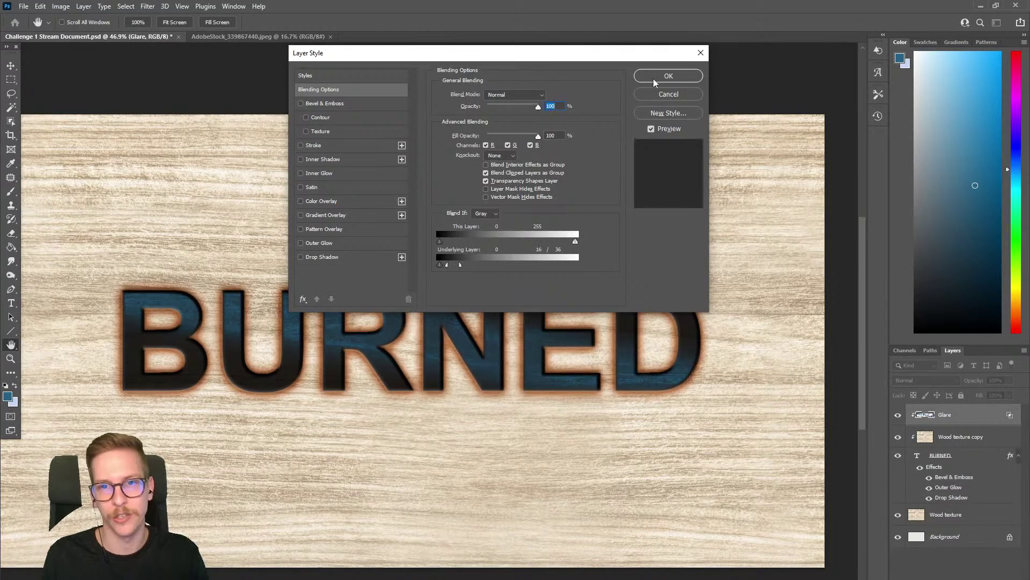
pyautogui.click(668, 76)
# Create a new layer named Burned effect above the Glare layer and set its blend mode to Multiply.
pyautogui.scroll(5, 568, 357)
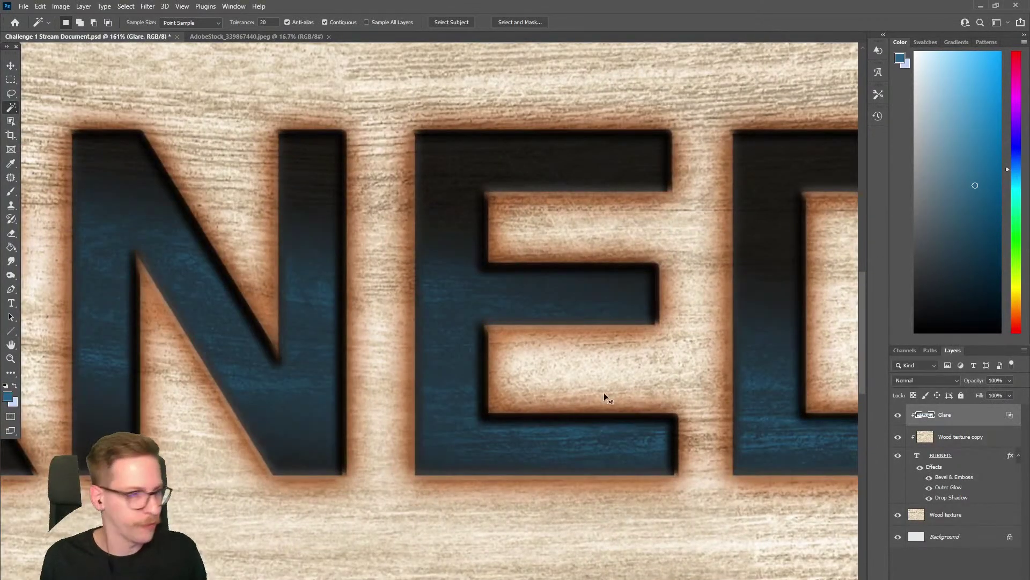
pyautogui.scroll(-5, 483, 333)
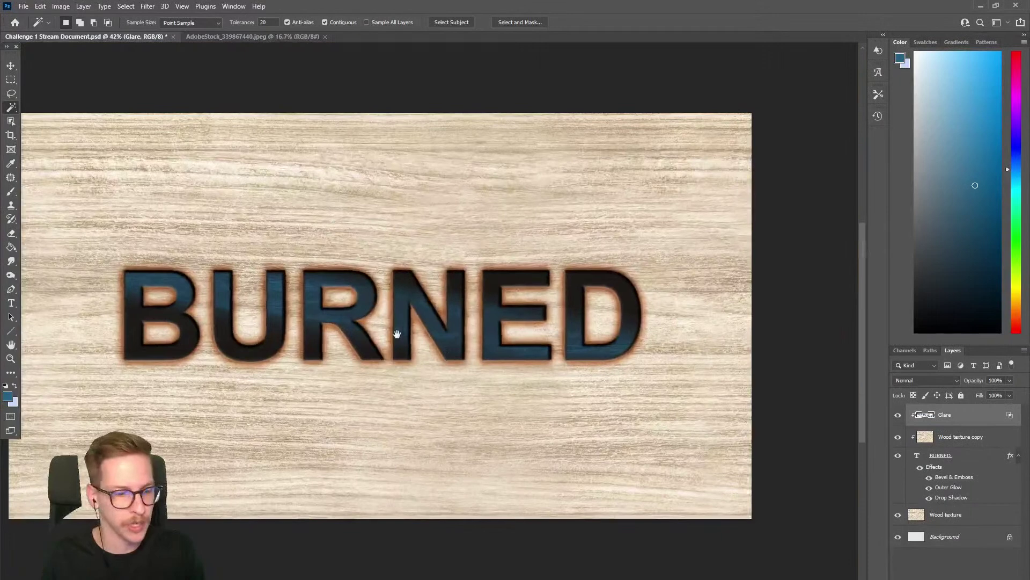
pyautogui.moveTo(396, 334); pyautogui.dragTo(408, 340)
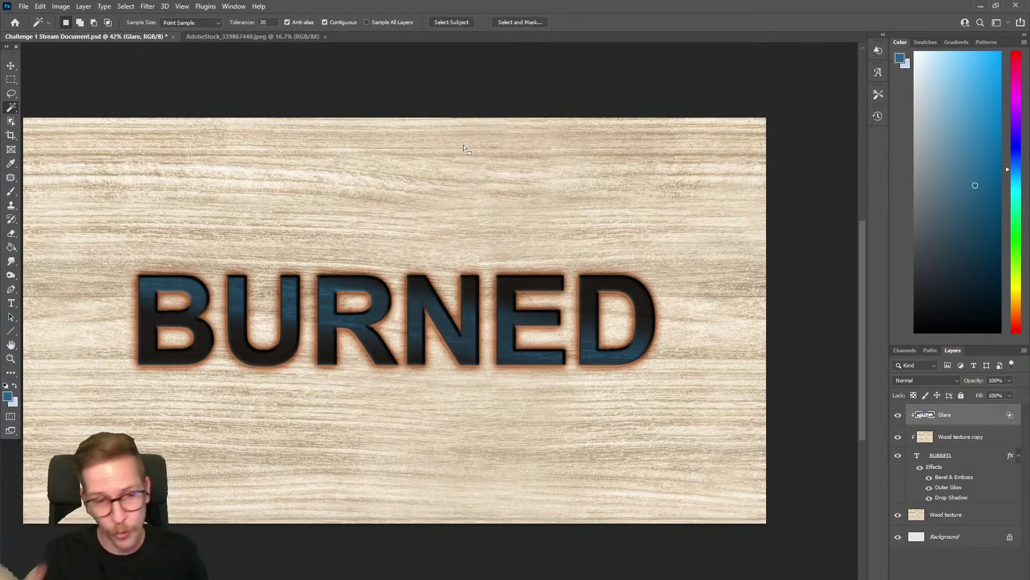
pyautogui.scroll(-2, 430, 225)
pyautogui.moveTo(435, 247); pyautogui.dragTo(449, 276)
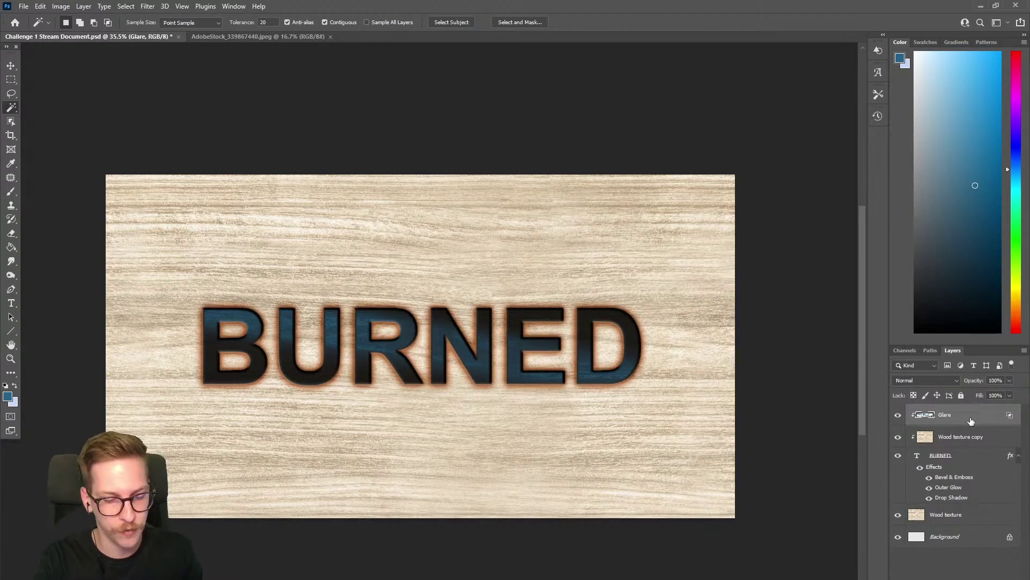
pyautogui.hotkey('ctrl', 'shift', 'n')
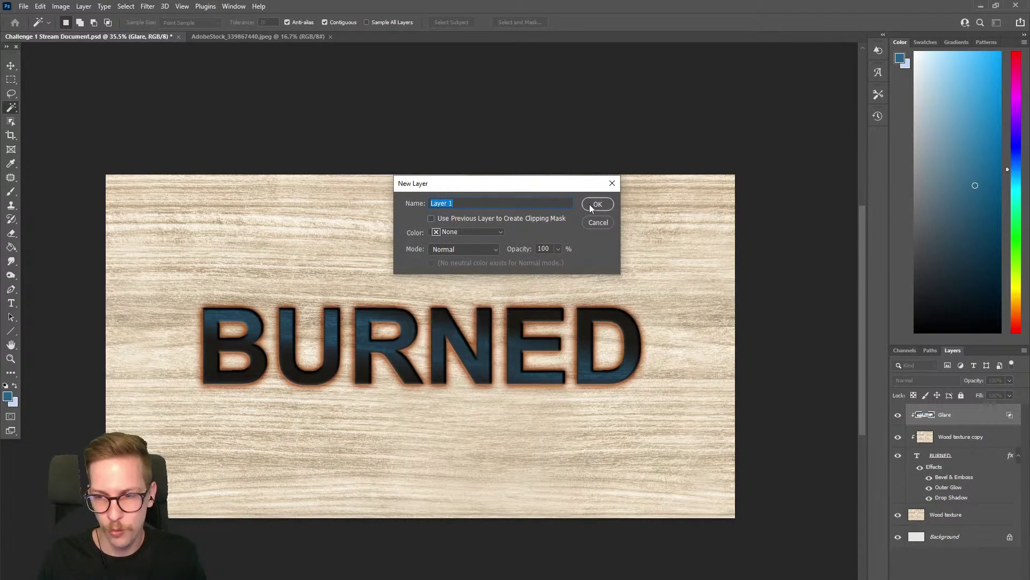
pyautogui.write('Burned effect')
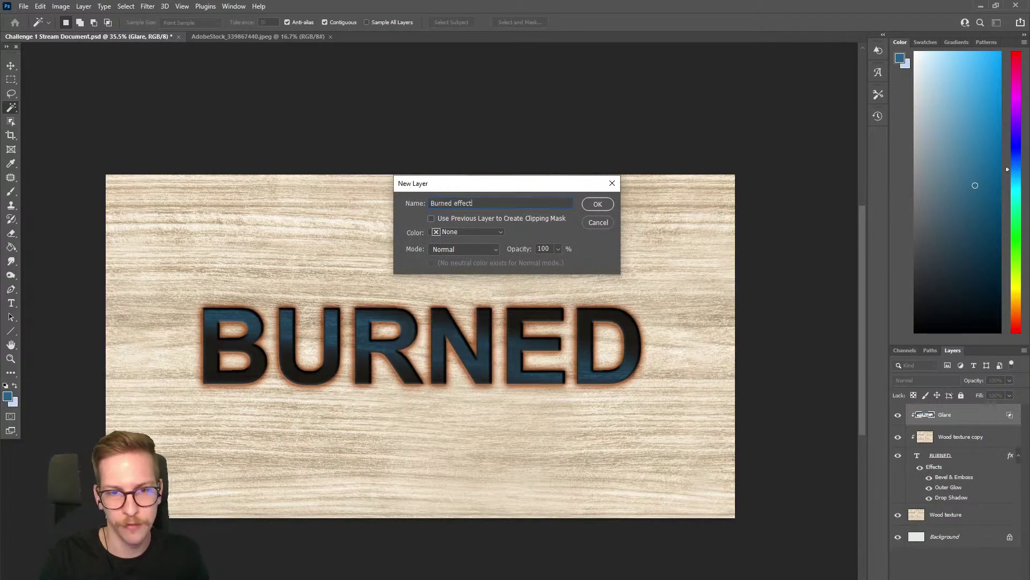
pyautogui.click(598, 204)
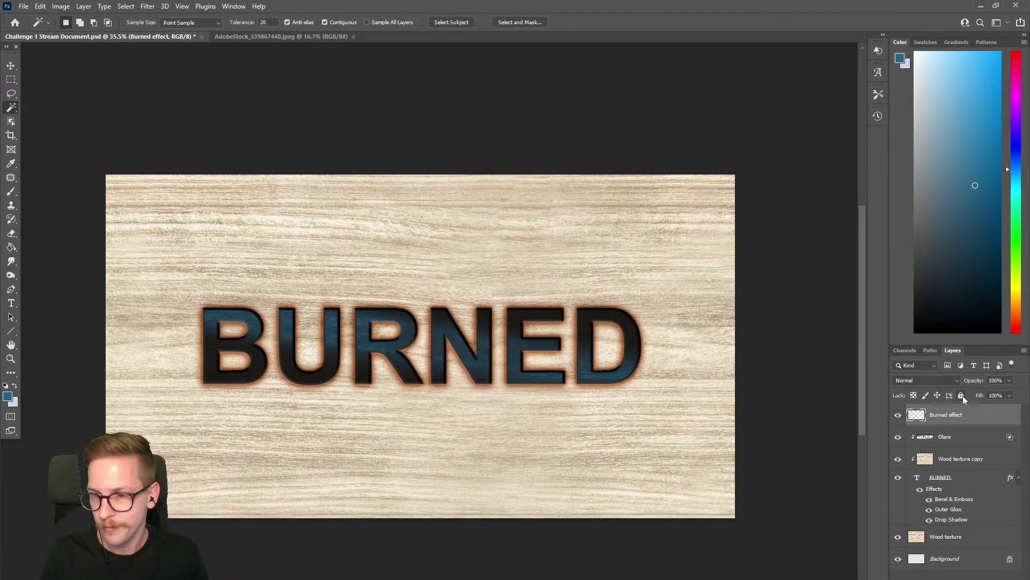
pyautogui.click(934, 379)
pyautogui.click(929, 397)
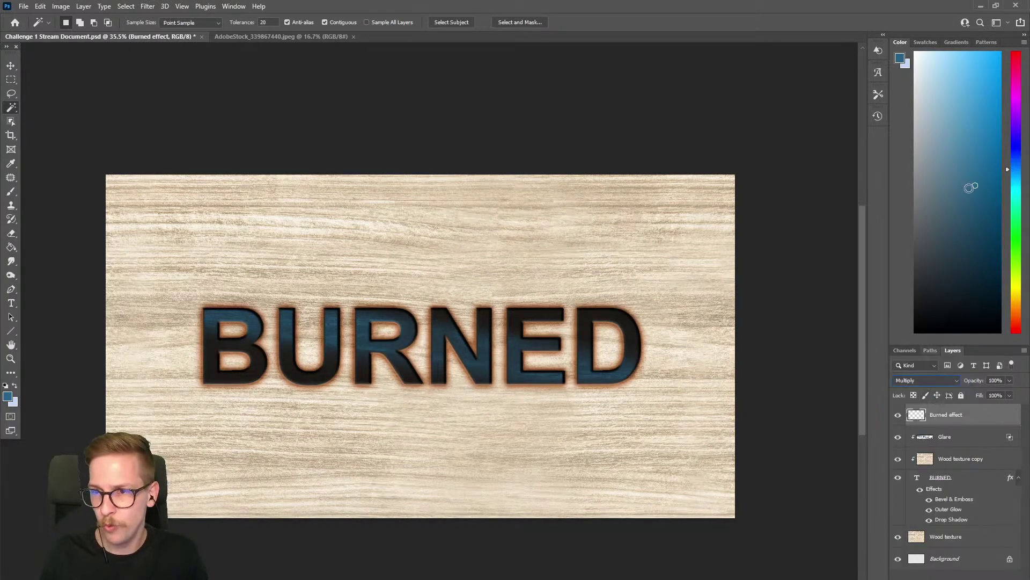
# Set the foreground colour to a burnt orange-brown and activate the Brush tool.
pyautogui.click(1015, 325)
pyautogui.moveTo(1015, 327); pyautogui.dragTo(1015, 313)
pyautogui.moveTo(975, 182); pyautogui.dragTo(976, 165)
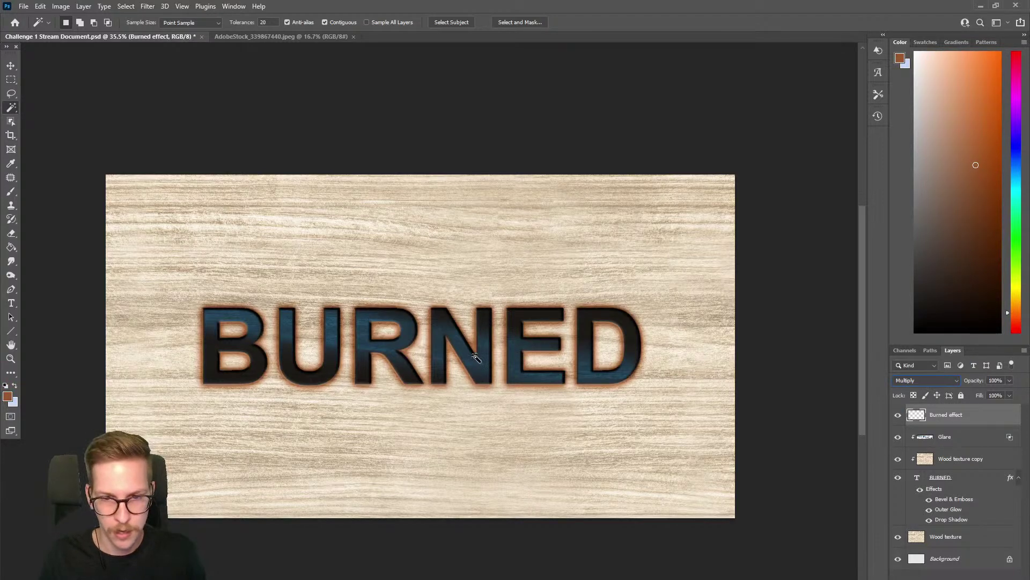
pyautogui.click(11, 192)
# Try broad soft Airbrush strokes over and around the letters, lowering the brush flow from 80% to 26% and below.
pyautogui.moveTo(257, 321); pyautogui.dragTo(244, 279)
pyautogui.moveTo(233, 383)
pyautogui.mouseDown()
pyautogui.moveTo(203, 258)
pyautogui.moveTo(241, 236)
pyautogui.mouseUp()
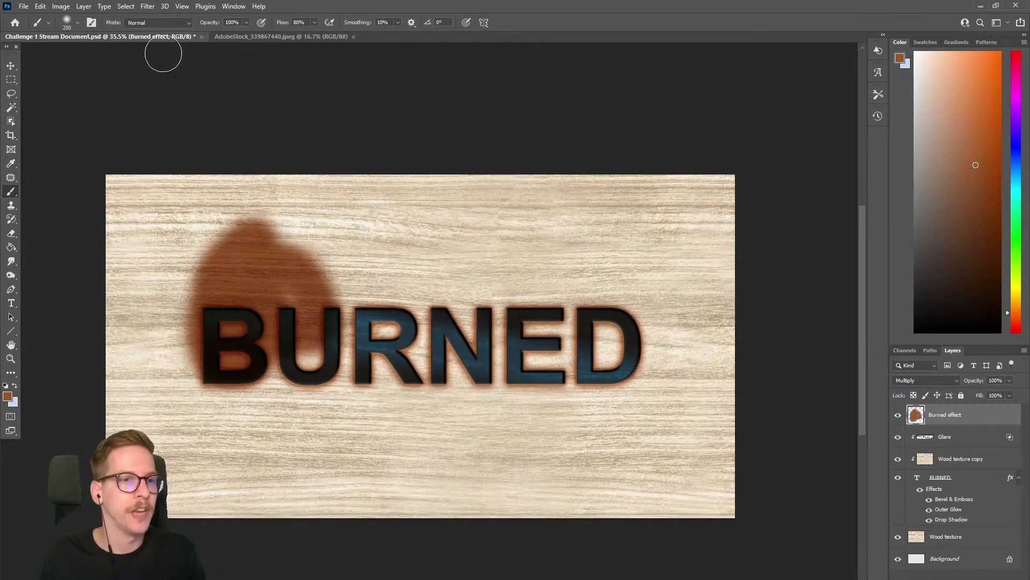
pyautogui.click(77, 25)
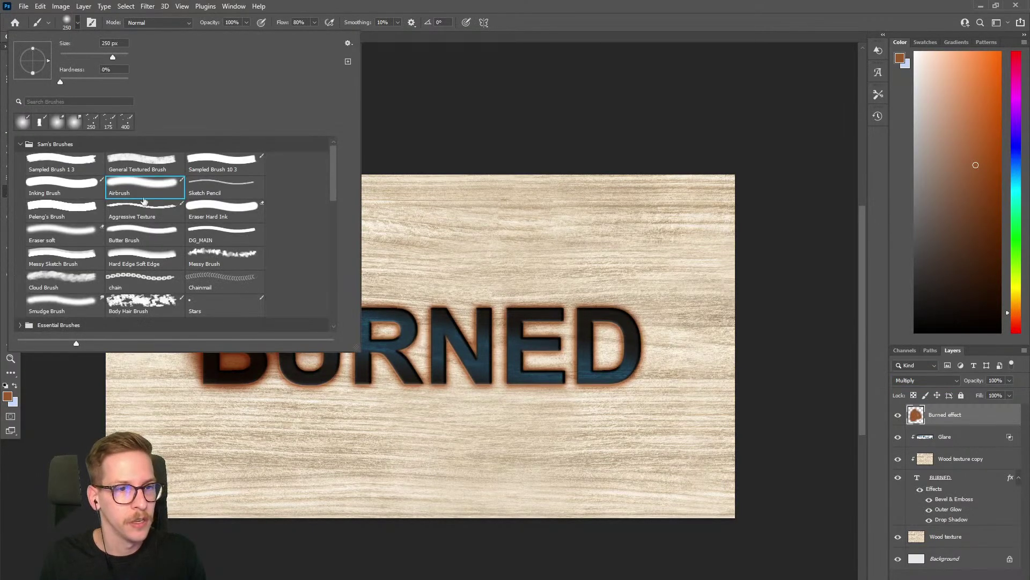
pyautogui.click(315, 4)
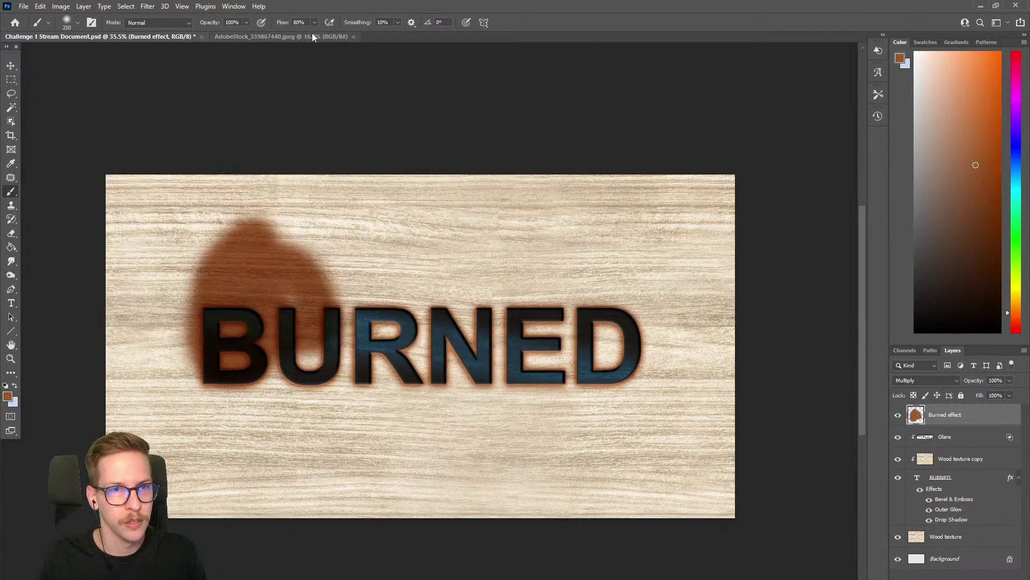
pyautogui.click(314, 24)
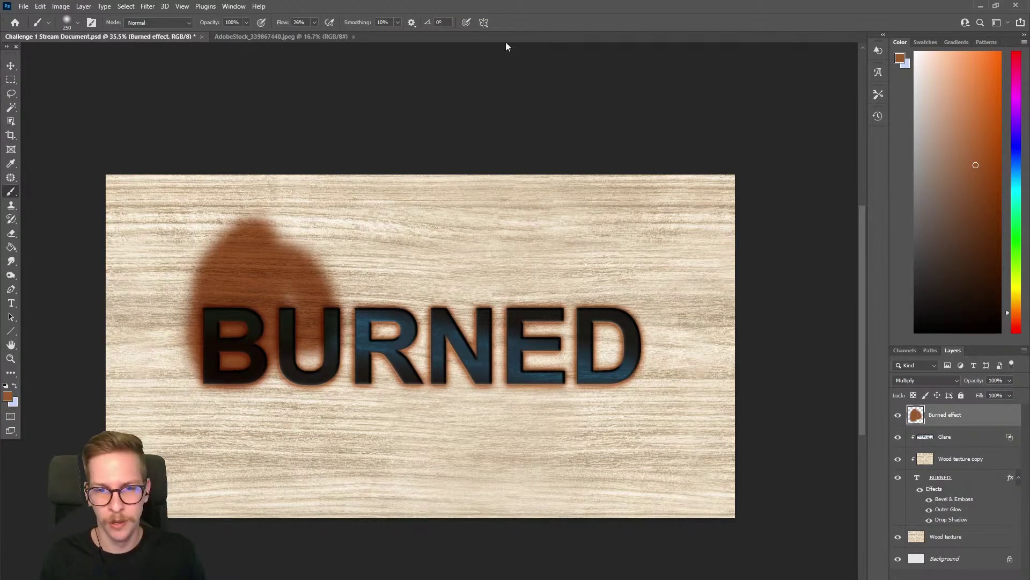
pyautogui.moveTo(469, 237)
pyautogui.mouseDown()
pyautogui.moveTo(441, 304)
pyautogui.moveTo(626, 403)
pyautogui.moveTo(666, 322)
pyautogui.mouseUp()
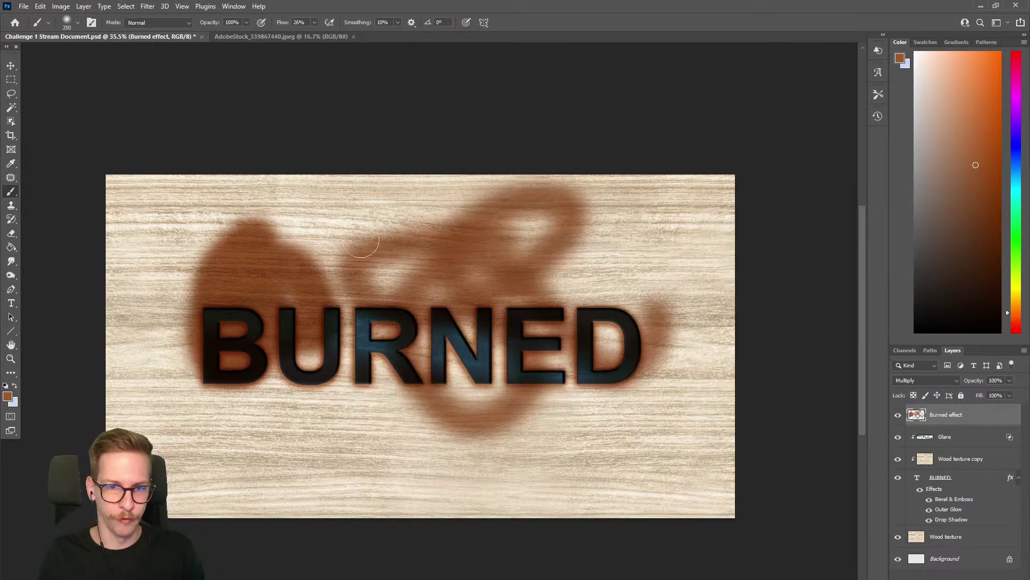
pyautogui.click(314, 23)
pyautogui.moveTo(309, 40); pyautogui.dragTo(308, 40)
pyautogui.moveTo(351, 198)
pyautogui.mouseDown()
pyautogui.moveTo(336, 237)
pyautogui.moveTo(306, 223)
pyautogui.moveTo(308, 236)
pyautogui.mouseUp()
pyautogui.moveTo(569, 248)
pyautogui.mouseDown()
pyautogui.moveTo(631, 237)
pyautogui.moveTo(592, 288)
pyautogui.mouseUp()
# Set the brush flow to 9% and paint a faint test stroke around the letter B.
pyautogui.click(314, 24)
pyautogui.moveTo(314, 36); pyautogui.dragTo(313, 36)
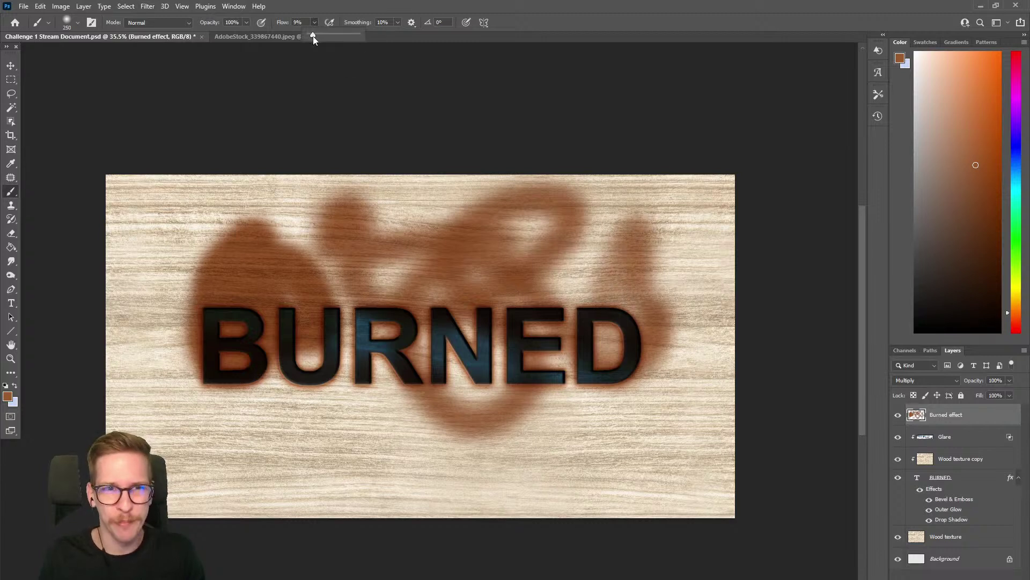
pyautogui.moveTo(285, 201)
pyautogui.mouseDown()
pyautogui.moveTo(133, 354)
pyautogui.moveTo(182, 405)
pyautogui.moveTo(318, 403)
pyautogui.mouseUp()
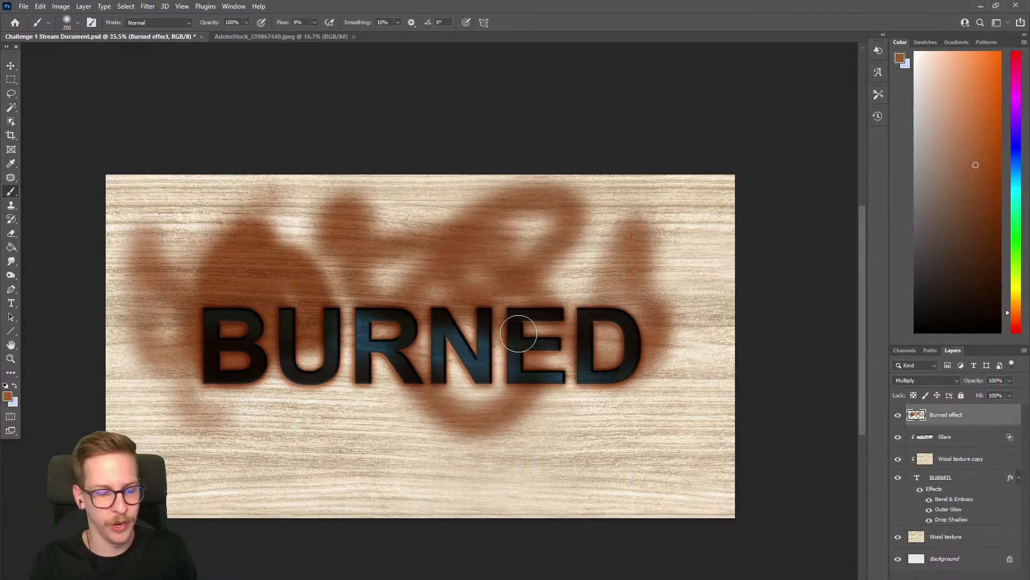
# Clear all the test strokes from the Burned effect layer, leaving nothing selected.
pyautogui.hotkey('ctrl', 'a')
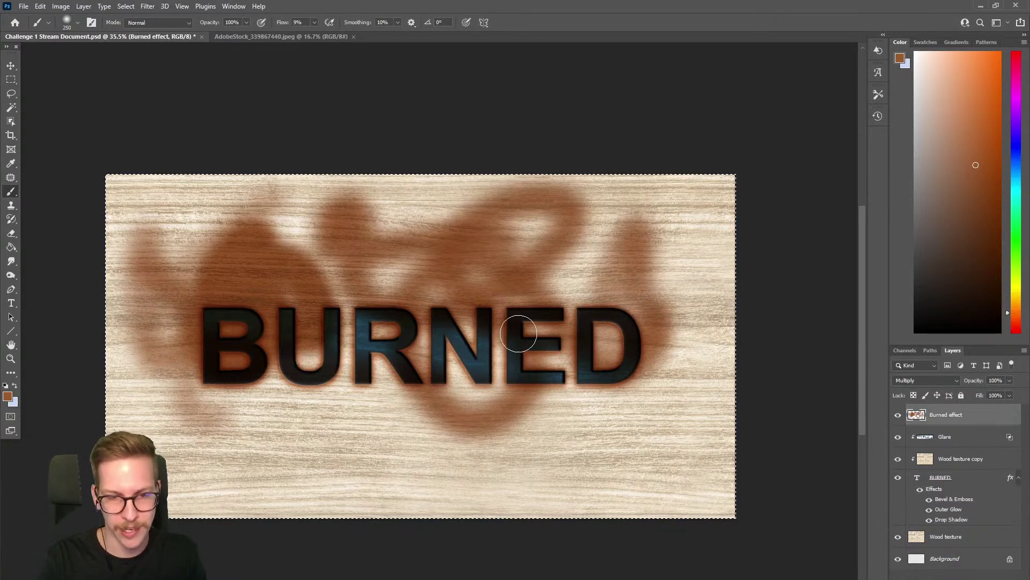
pyautogui.press('Delete')
pyautogui.hotkey('ctrl', 'd')
# Paint subtle burnt-brown scorch marks around the first letters, B and U, reducing the soft brush to 125 px.
pyautogui.moveTo(324, 358)
pyautogui.mouseDown()
pyautogui.moveTo(338, 341)
pyautogui.moveTo(357, 340)
pyautogui.mouseUp()
pyautogui.press('[')
pyautogui.press('[')
pyautogui.moveTo(156, 304)
pyautogui.mouseDown()
pyautogui.moveTo(190, 287)
pyautogui.moveTo(207, 300)
pyautogui.moveTo(217, 358)
pyautogui.moveTo(180, 374)
pyautogui.moveTo(153, 365)
pyautogui.moveTo(150, 308)
pyautogui.moveTo(146, 378)
pyautogui.mouseUp()
pyautogui.moveTo(272, 361)
pyautogui.mouseDown()
pyautogui.moveTo(235, 381)
pyautogui.moveTo(219, 356)
pyautogui.moveTo(220, 377)
pyautogui.moveTo(247, 396)
pyautogui.moveTo(274, 376)
pyautogui.moveTo(278, 321)
pyautogui.moveTo(250, 378)
pyautogui.moveTo(230, 312)
pyautogui.mouseUp()
pyautogui.press('[')
pyautogui.press('[')
pyautogui.moveTo(293, 335)
pyautogui.mouseDown()
pyautogui.moveTo(295, 322)
pyautogui.moveTo(297, 386)
pyautogui.mouseUp()
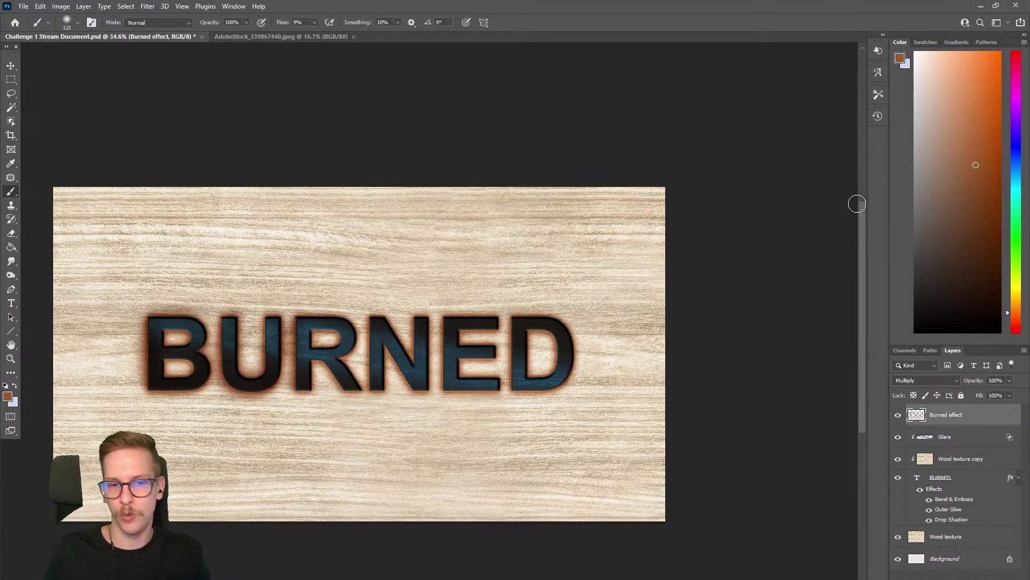
# Lighten the brush colour to a brighter orange in two stages and paint scorch marks around the R, N, E and D.
pyautogui.click(977, 131)
pyautogui.moveTo(322, 321)
pyautogui.mouseDown()
pyautogui.moveTo(350, 321)
pyautogui.moveTo(342, 353)
pyautogui.moveTo(324, 349)
pyautogui.moveTo(316, 364)
pyautogui.moveTo(344, 388)
pyautogui.moveTo(363, 361)
pyautogui.moveTo(366, 383)
pyautogui.moveTo(374, 331)
pyautogui.moveTo(491, 293)
pyautogui.moveTo(380, 324)
pyautogui.moveTo(418, 388)
pyautogui.moveTo(425, 319)
pyautogui.moveTo(514, 342)
pyautogui.moveTo(440, 317)
pyautogui.moveTo(493, 320)
pyautogui.moveTo(453, 342)
pyautogui.moveTo(439, 333)
pyautogui.moveTo(440, 393)
pyautogui.moveTo(498, 390)
pyautogui.mouseUp()
pyautogui.moveTo(972, 120); pyautogui.dragTo(976, 113)
pyautogui.moveTo(440, 347)
pyautogui.mouseDown()
pyautogui.moveTo(500, 380)
pyautogui.moveTo(472, 379)
pyautogui.moveTo(501, 381)
pyautogui.moveTo(518, 338)
pyautogui.moveTo(512, 386)
pyautogui.moveTo(521, 389)
pyautogui.moveTo(564, 370)
pyautogui.moveTo(573, 330)
pyautogui.moveTo(531, 314)
pyautogui.moveTo(526, 337)
pyautogui.moveTo(561, 349)
pyautogui.moveTo(550, 375)
pyautogui.moveTo(527, 380)
pyautogui.mouseUp()
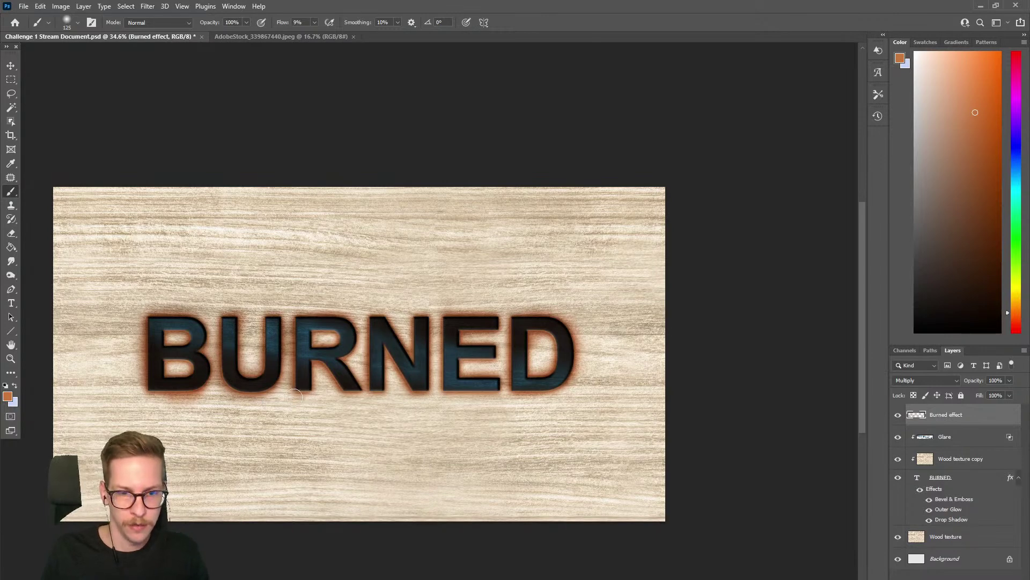
# Extend the scorch marks around the letters with a more vivid orange and a 250 px brush, and reduce the brush to 175 px.
pyautogui.press(']')
pyautogui.press(']')
pyautogui.press(']')
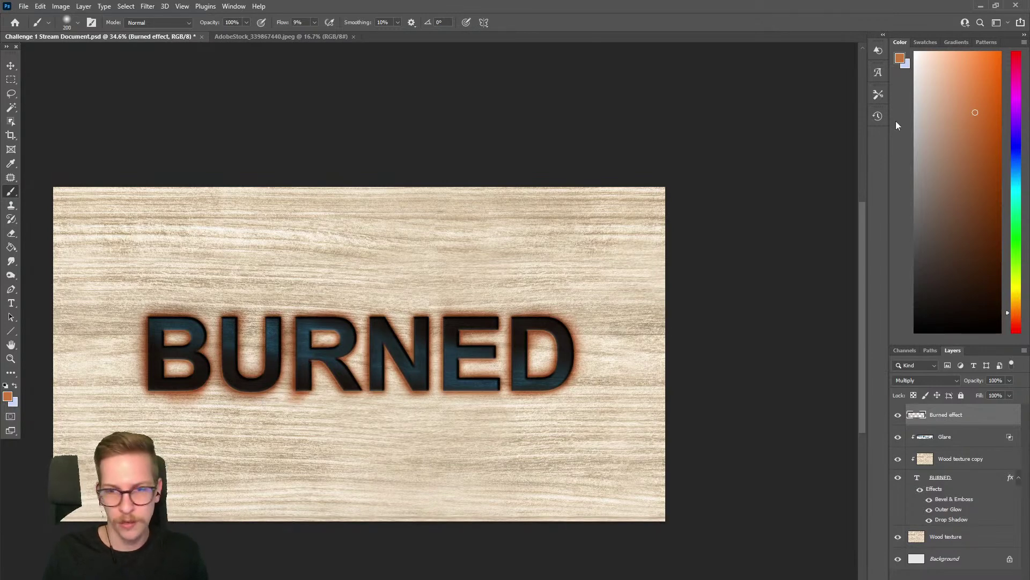
pyautogui.click(980, 100)
pyautogui.press(']')
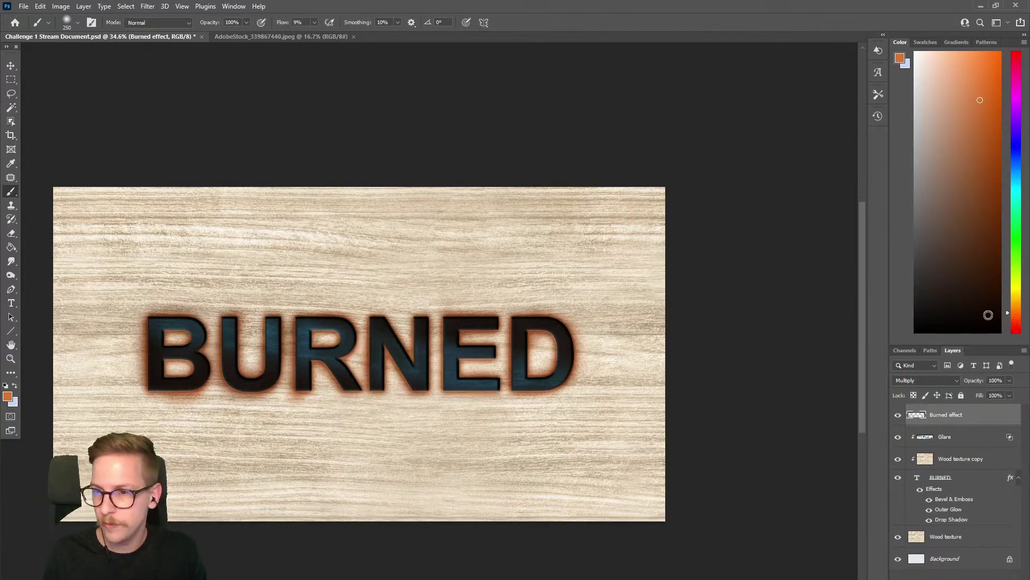
pyautogui.moveTo(476, 386)
pyautogui.mouseDown()
pyautogui.moveTo(451, 335)
pyautogui.moveTo(527, 342)
pyautogui.moveTo(506, 288)
pyautogui.moveTo(513, 327)
pyautogui.mouseUp()
pyautogui.hotkey('ctrl', 'z')
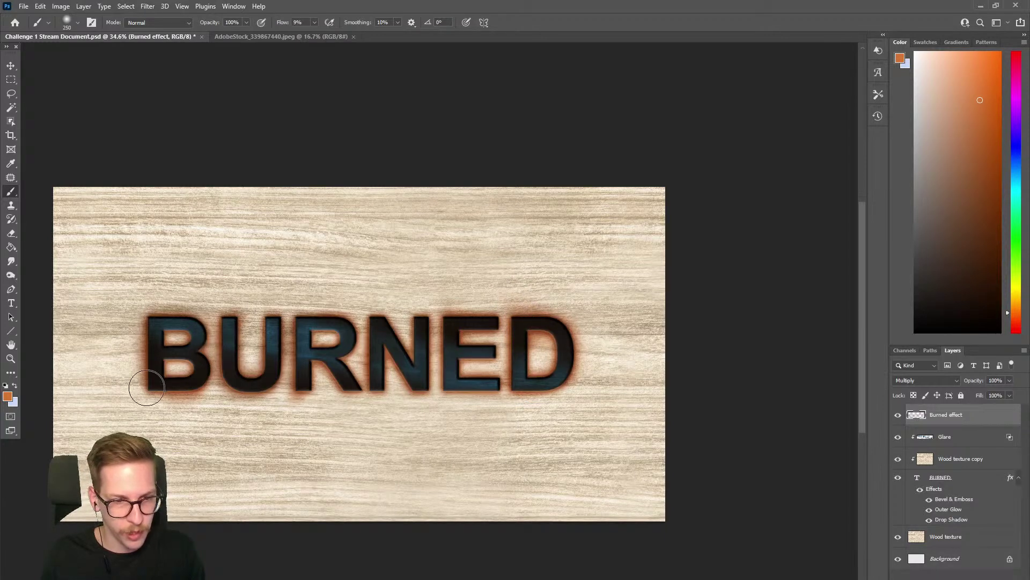
pyautogui.moveTo(279, 370)
pyautogui.mouseDown()
pyautogui.moveTo(271, 389)
pyautogui.moveTo(260, 386)
pyautogui.mouseUp()
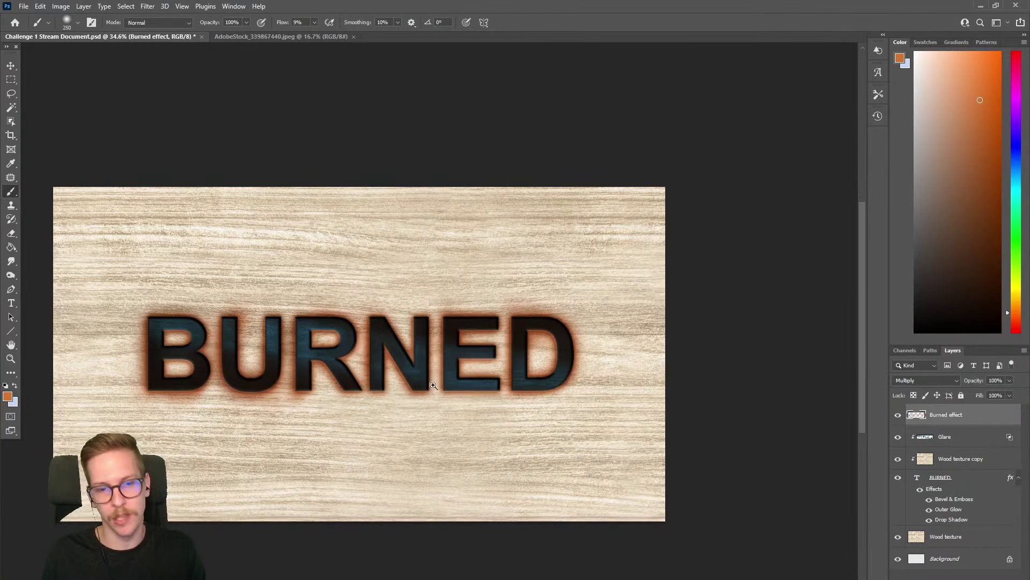
pyautogui.scroll(-1, 420, 391)
pyautogui.press('[')
pyautogui.press('[')
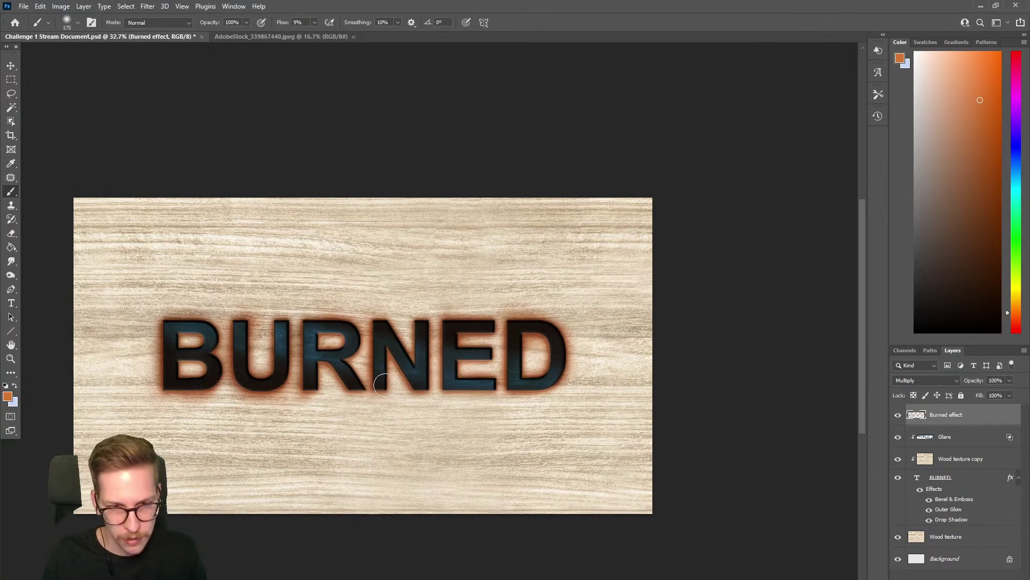
# Compare the lettering with and without the Burned effect layer, leaving the layer visible.
pyautogui.moveTo(377, 379); pyautogui.dragTo(441, 375)
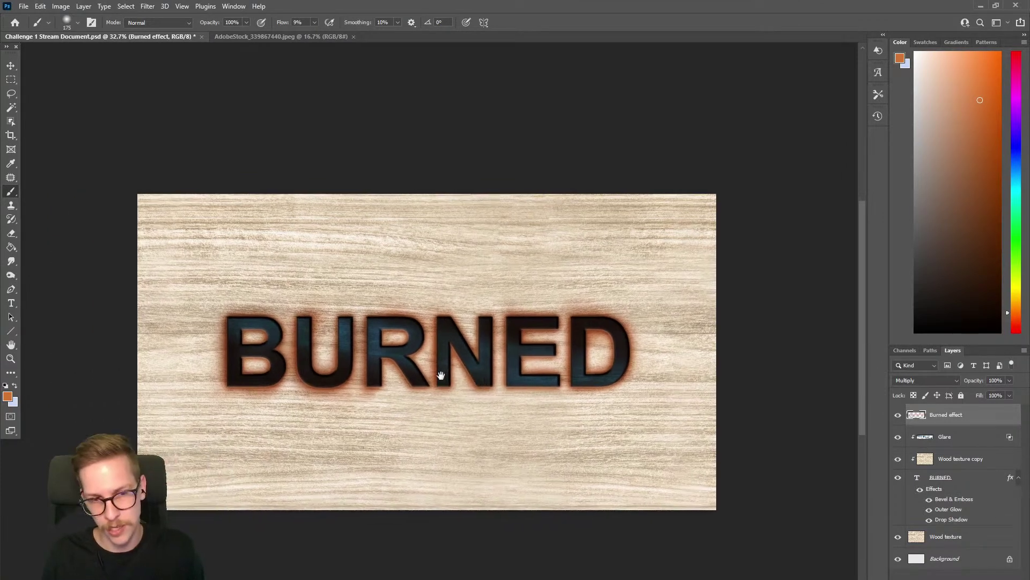
pyautogui.click(896, 415)
pyautogui.click(896, 415)
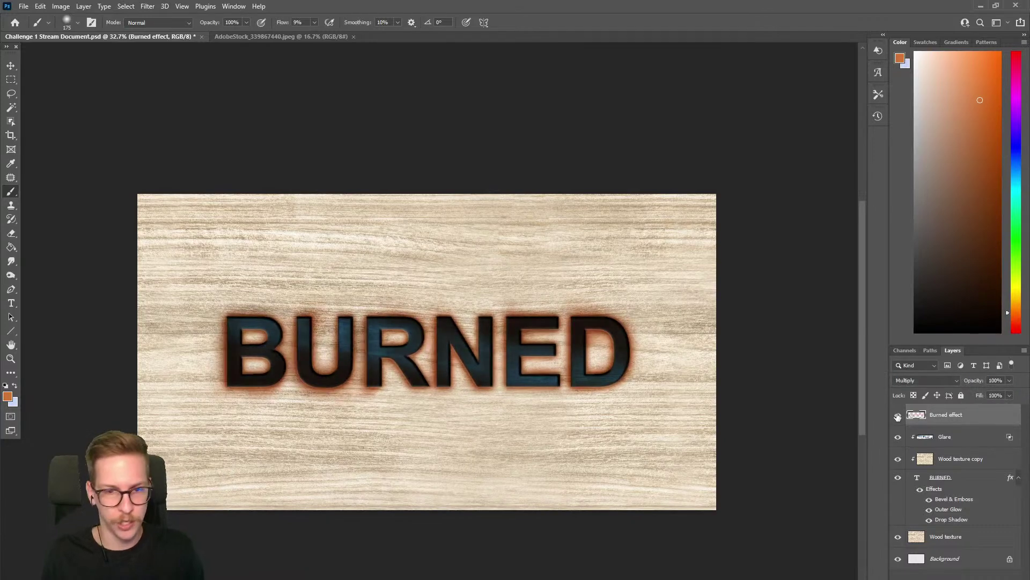
pyautogui.click(896, 415)
pyautogui.click(897, 416)
pyautogui.click(897, 416)
pyautogui.click(897, 416)
pyautogui.click(897, 416)
pyautogui.click(897, 416)
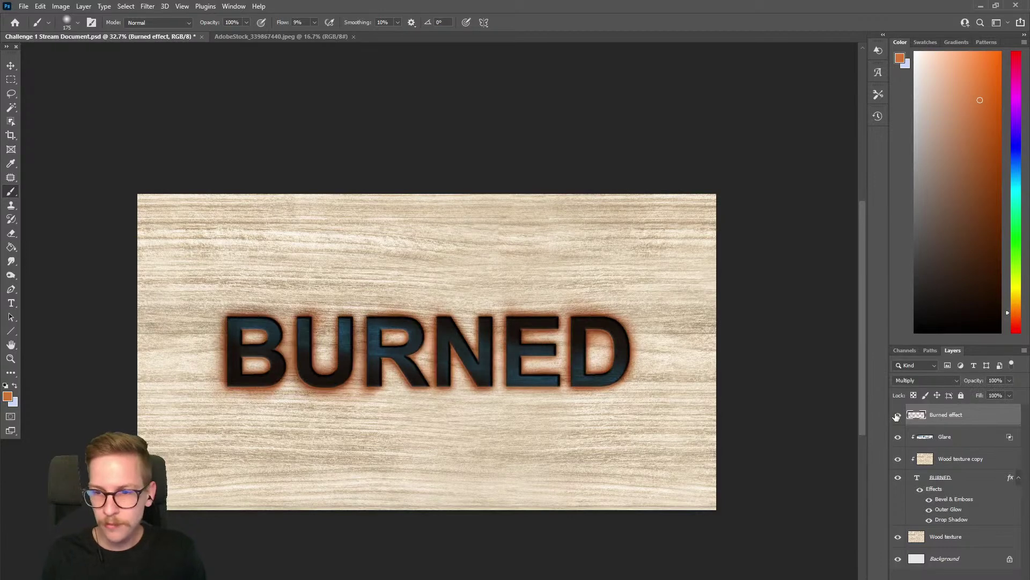
# Examine the lettering with and without its scorch marks and compare it with the reference photo of the branded wood logo.
pyautogui.click(897, 416)
pyautogui.click(897, 416)
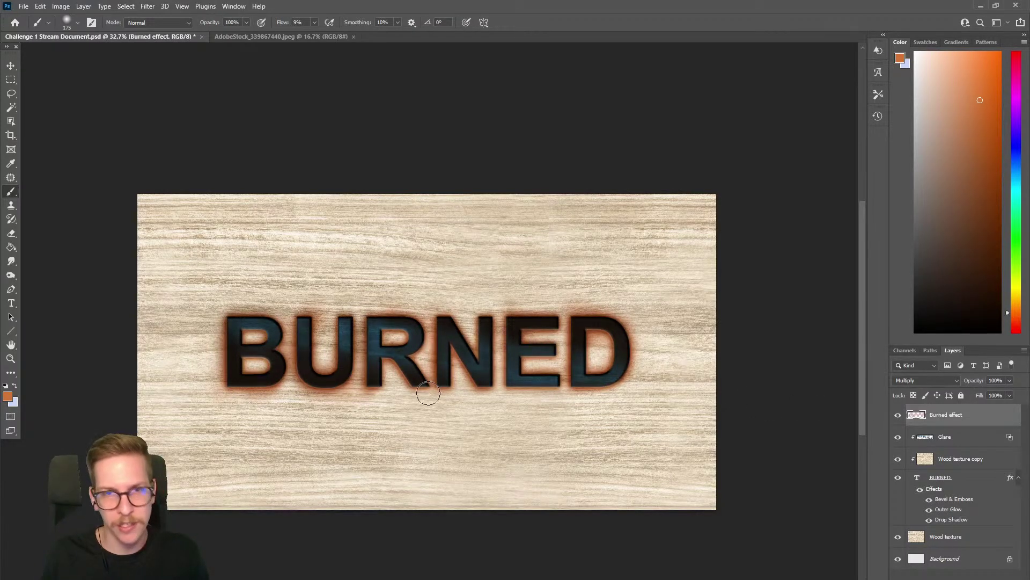
pyautogui.scroll(3, 414, 387)
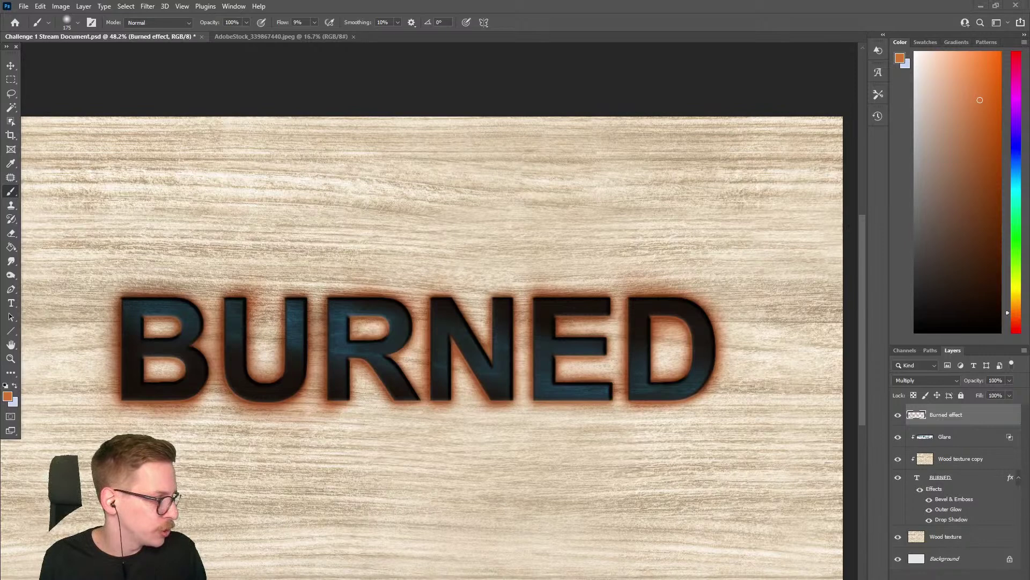
pyautogui.moveTo(282, 31); pyautogui.dragTo(496, 23)
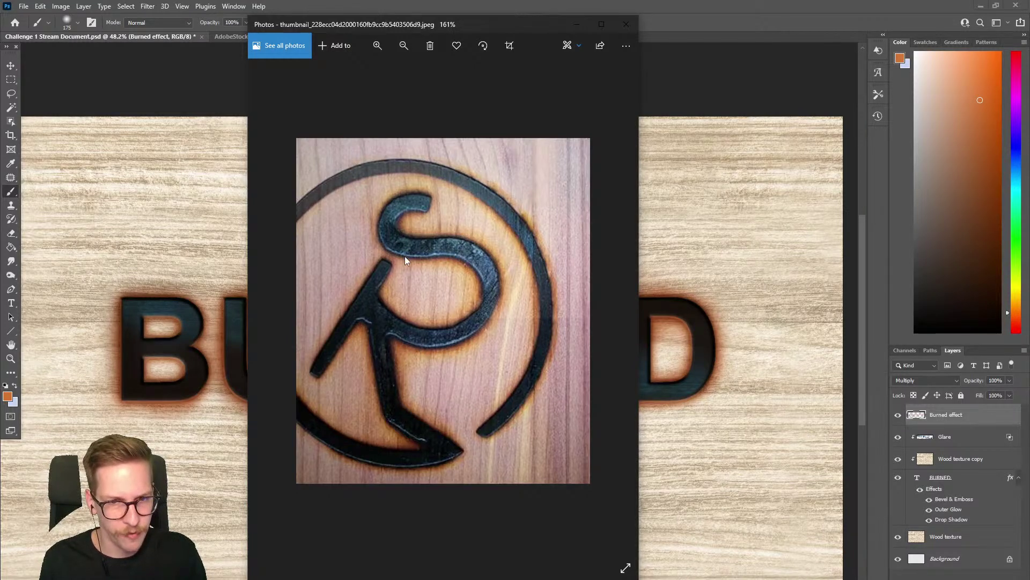
pyautogui.moveTo(437, 21)
pyautogui.mouseDown()
pyautogui.moveTo(142, 85)
pyautogui.moveTo(0, 91)
pyautogui.mouseUp()
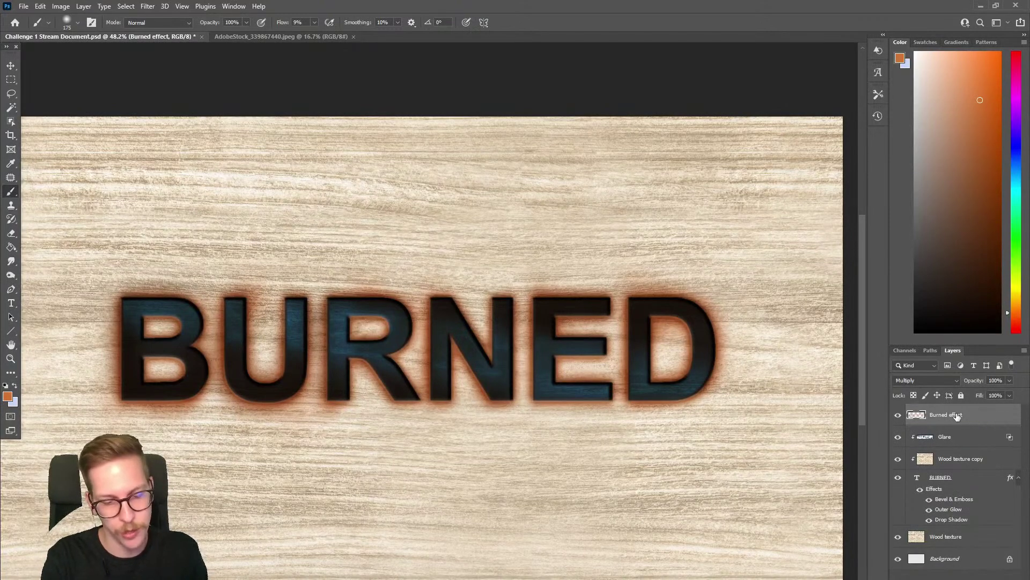
# Add a new layer with default settings above the Burned effect layer.
pyautogui.hotkey('ctrl', 'shift', 'n')
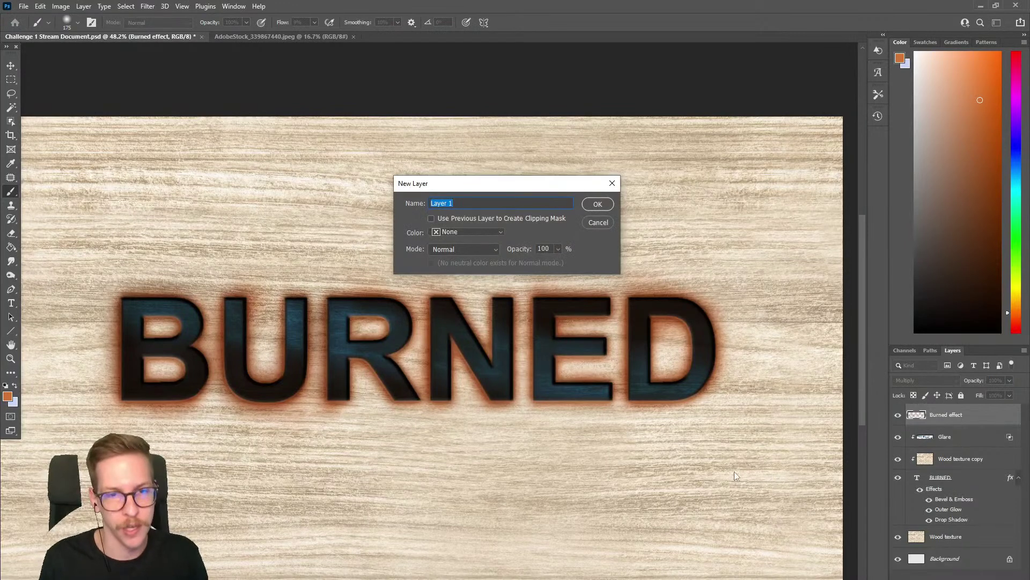
pyautogui.click(604, 204)
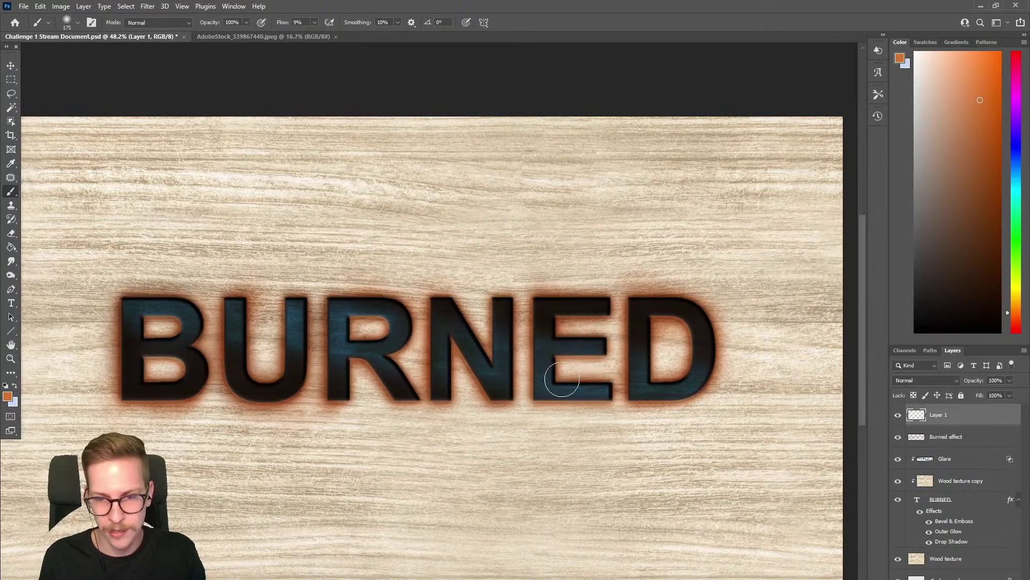
pyautogui.click(78, 24)
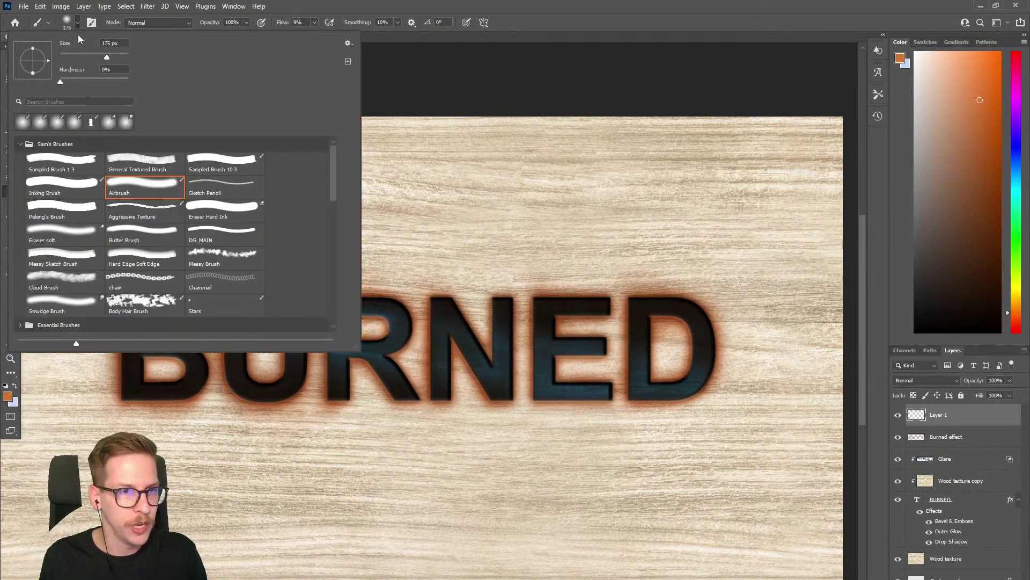
pyautogui.click(421, 119)
# Try painting a straight orange line along the base of the letters with a 20 px brush.
pyautogui.press('[')
pyautogui.moveTo(126, 398); pyautogui.dragTo(349, 398)
pyautogui.press('space')
pyautogui.moveTo(350, 397)
pyautogui.mouseDown()
pyautogui.moveTo(557, 395)
pyautogui.moveTo(169, 370)
pyautogui.moveTo(337, 378)
pyautogui.moveTo(300, 374)
pyautogui.mouseUp()
pyautogui.hotkey('ctrl', 'z')
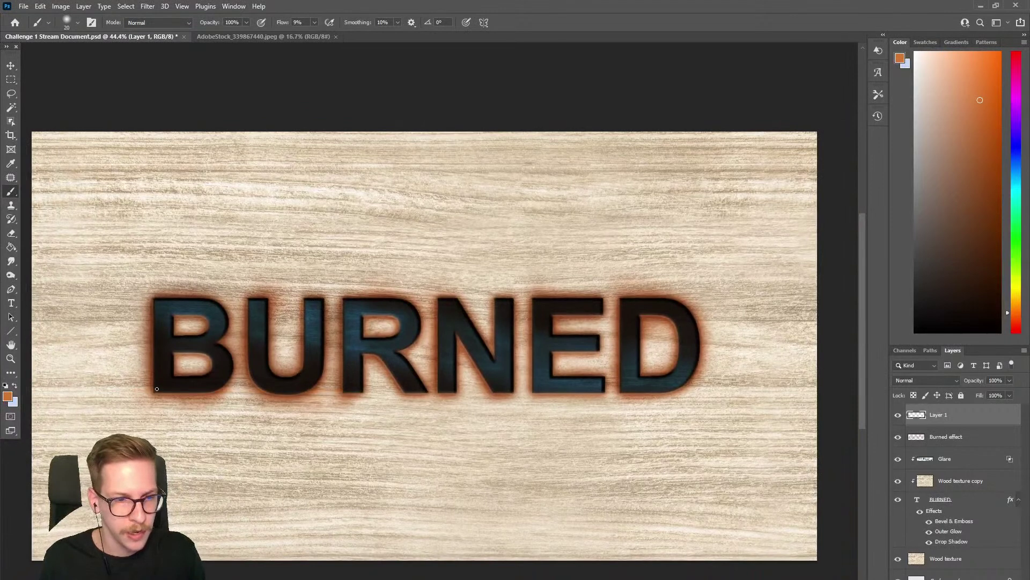
pyautogui.moveTo(149, 390)
pyautogui.mouseDown()
pyautogui.moveTo(741, 401)
pyautogui.moveTo(136, 413)
pyautogui.mouseUp()
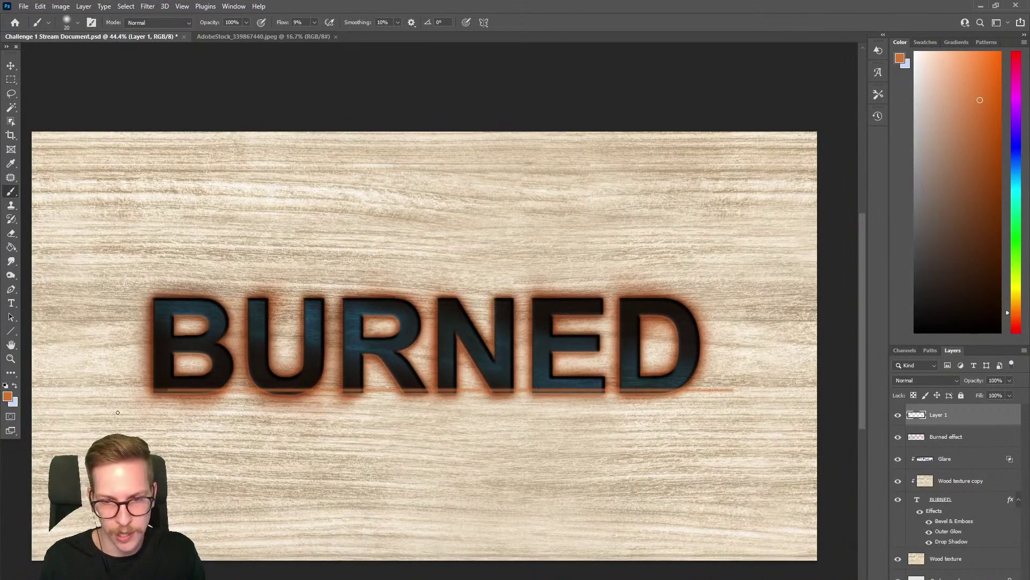
pyautogui.hotkey('ctrl', 'z')
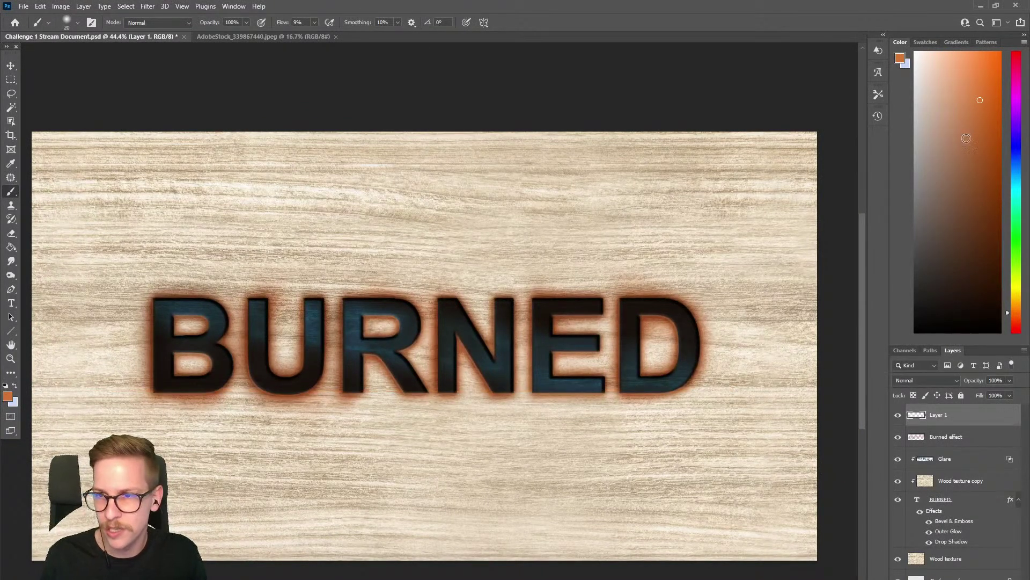
# Choose a bright blue brush colour for the highlights by testing cyan to blue shades with strokes across the lettering.
pyautogui.click(1018, 182)
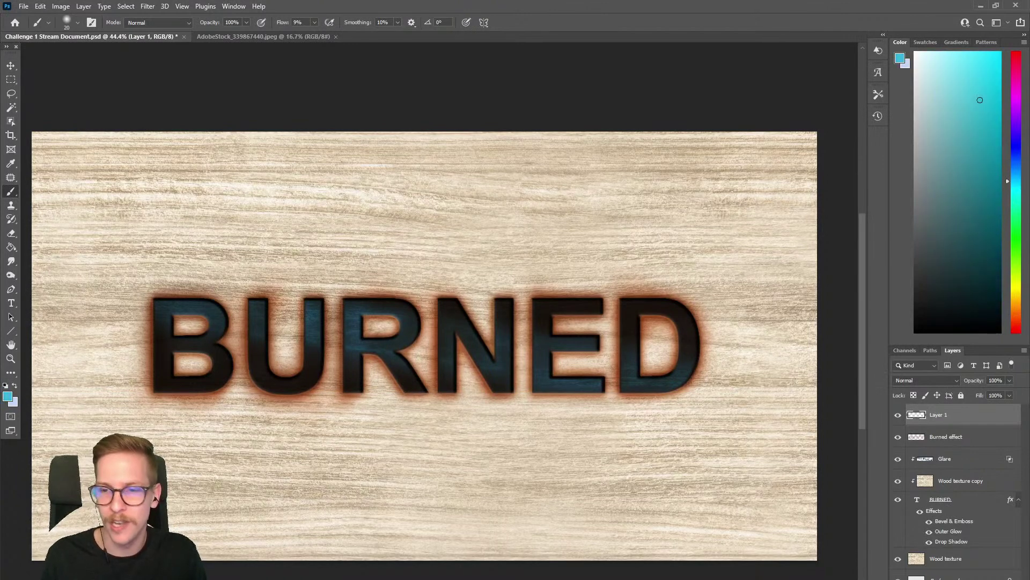
pyautogui.moveTo(675, 386); pyautogui.dragTo(119, 387)
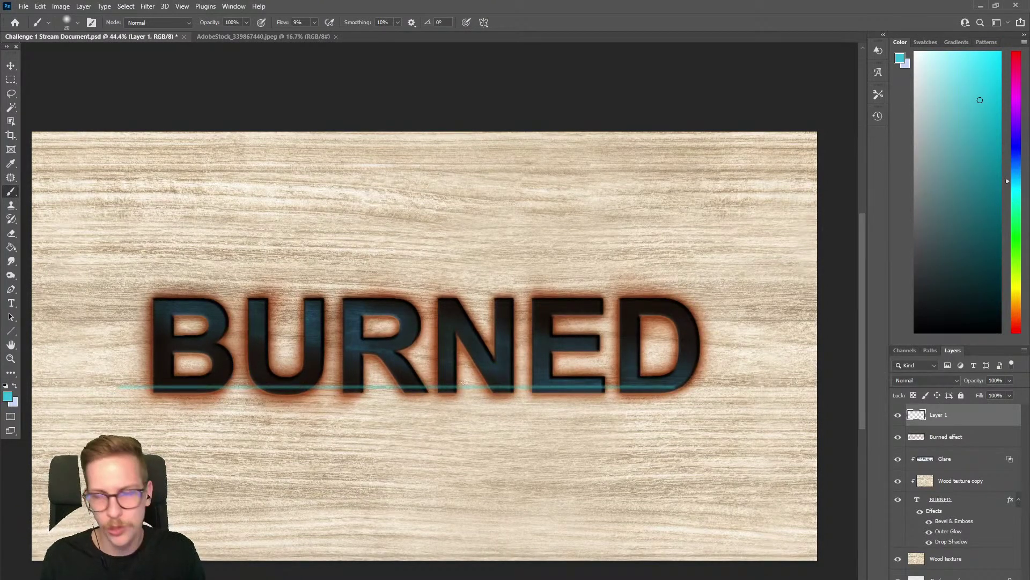
pyautogui.click(1016, 173)
pyautogui.moveTo(453, 352)
pyautogui.mouseDown()
pyautogui.moveTo(556, 328)
pyautogui.moveTo(434, 263)
pyautogui.mouseUp()
pyautogui.moveTo(492, 301); pyautogui.dragTo(461, 310)
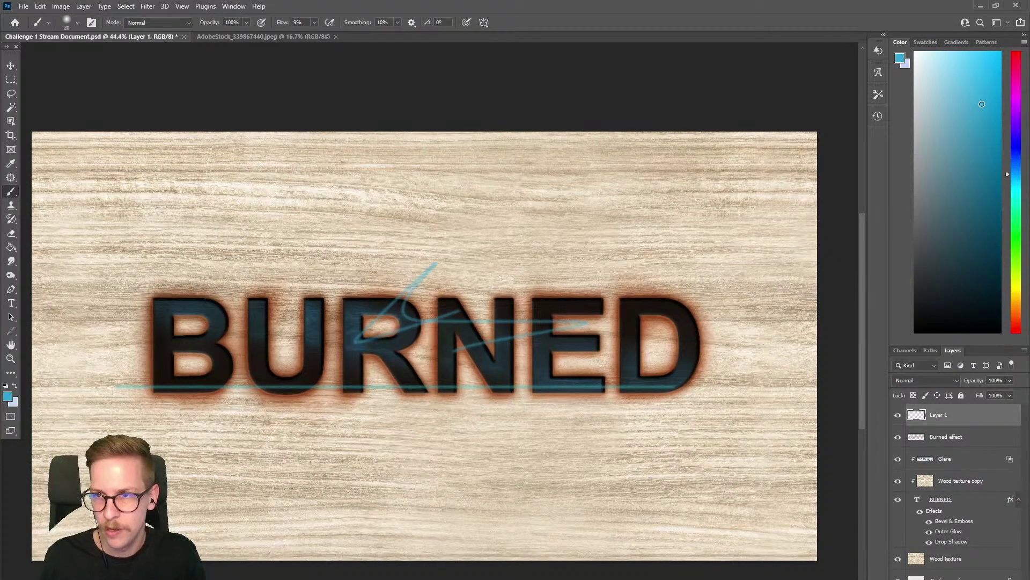
pyautogui.click(1014, 167)
pyautogui.moveTo(505, 330)
pyautogui.mouseDown()
pyautogui.moveTo(391, 338)
pyautogui.moveTo(426, 346)
pyautogui.moveTo(247, 353)
pyautogui.moveTo(258, 341)
pyautogui.mouseUp()
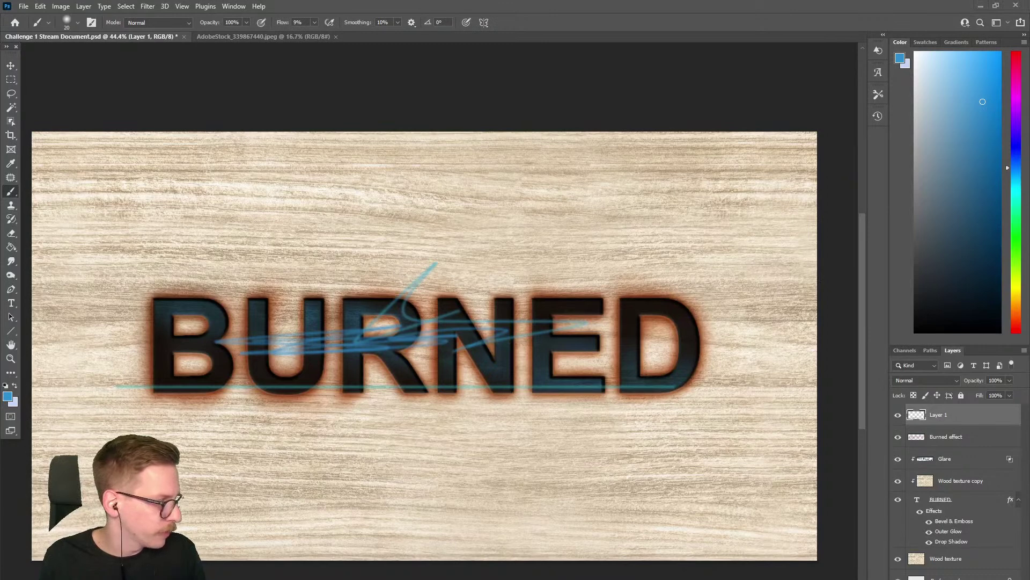
pyautogui.moveTo(311, 362); pyautogui.dragTo(368, 366)
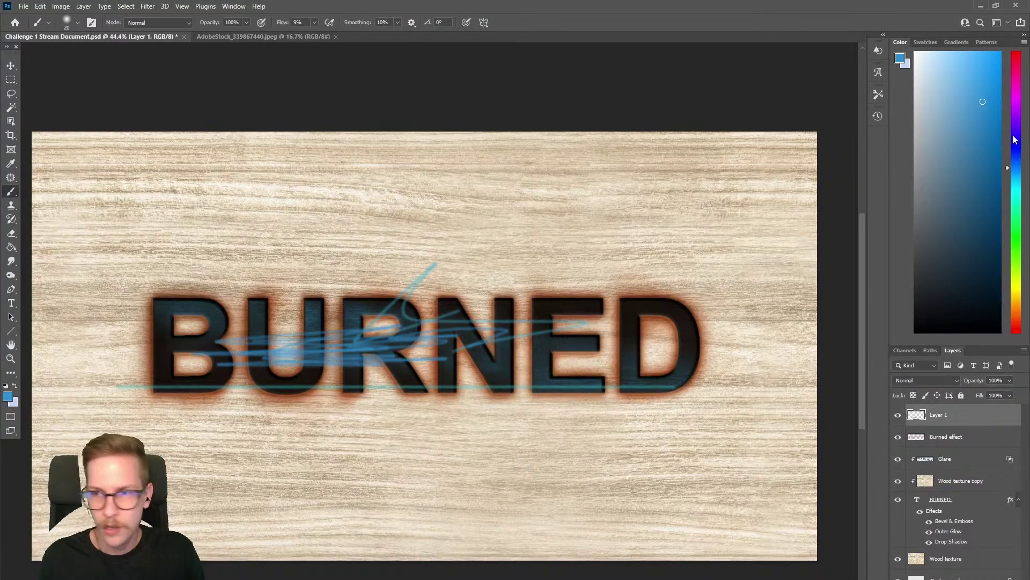
pyautogui.click(978, 89)
pyautogui.moveTo(401, 352)
pyautogui.mouseDown()
pyautogui.moveTo(247, 351)
pyautogui.moveTo(317, 334)
pyautogui.moveTo(322, 364)
pyautogui.mouseUp()
# Clear all the test strokes from Layer 1 and remove the selection.
pyautogui.hotkey('ctrl', 'a')
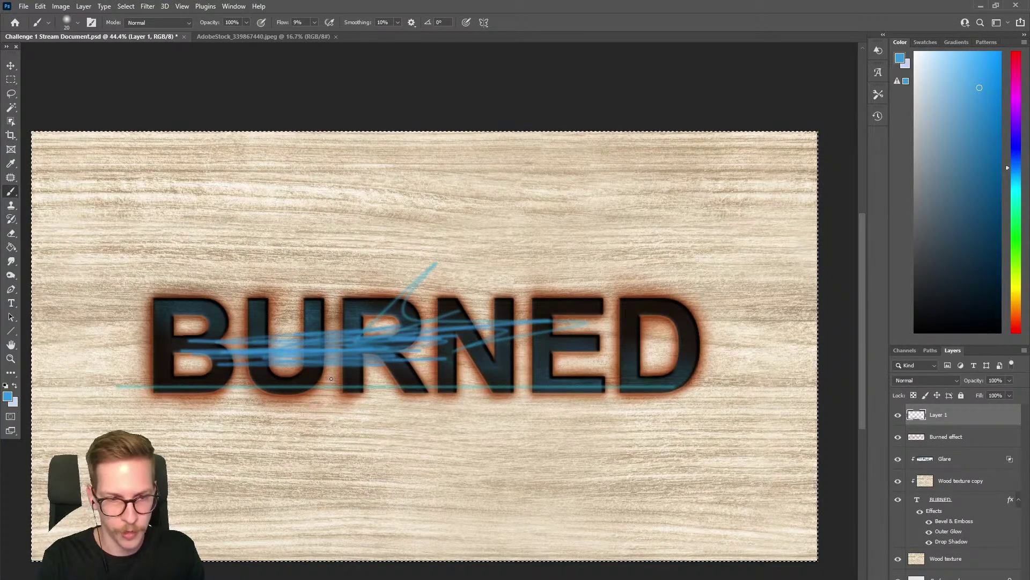
pyautogui.press('Delete')
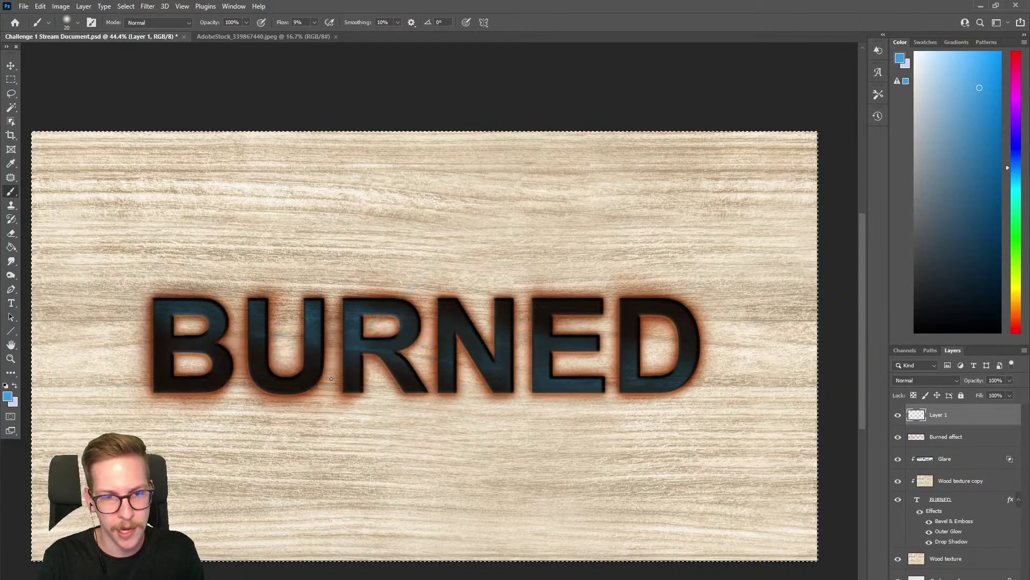
pyautogui.hotkey('ctrl', 'd')
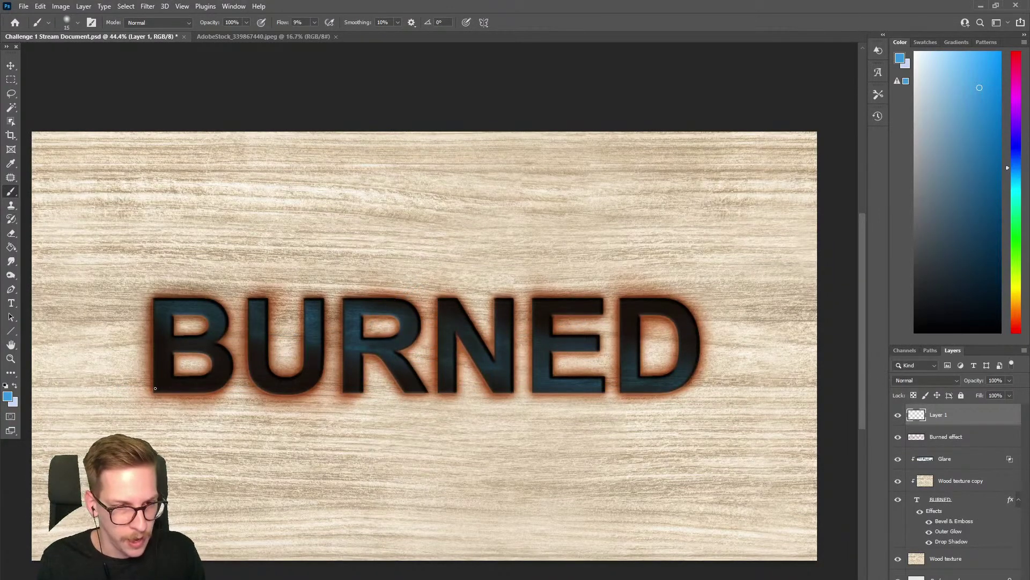
# Paint a straight bright blue line along the base of all the letters with a 15 px brush.
pyautogui.moveTo(175, 388)
pyautogui.mouseDown()
pyautogui.moveTo(739, 389)
pyautogui.moveTo(59, 390)
pyautogui.moveTo(658, 389)
pyautogui.mouseUp()
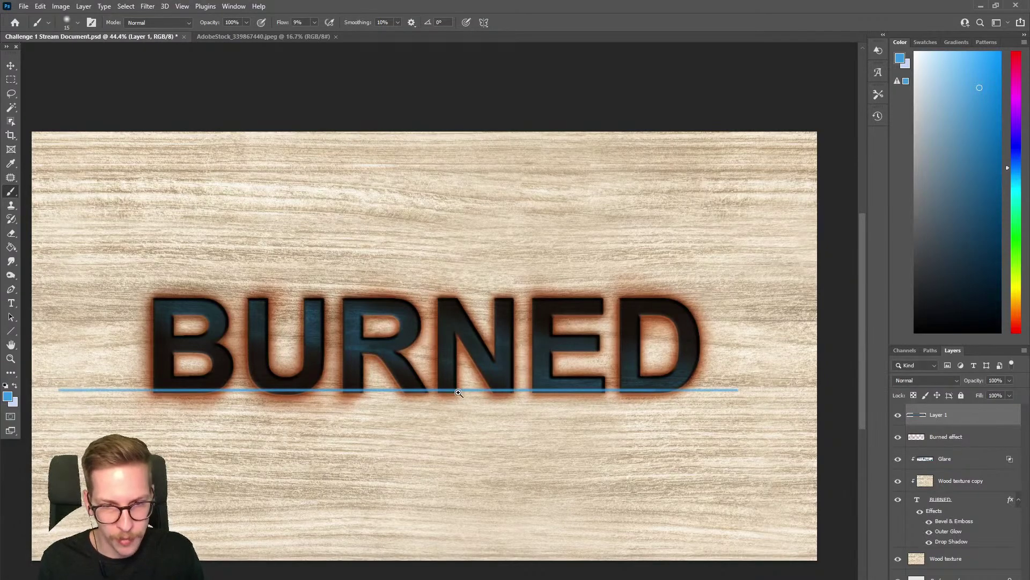
pyautogui.scroll(5, 458, 393)
pyautogui.scroll(-4, 368, 375)
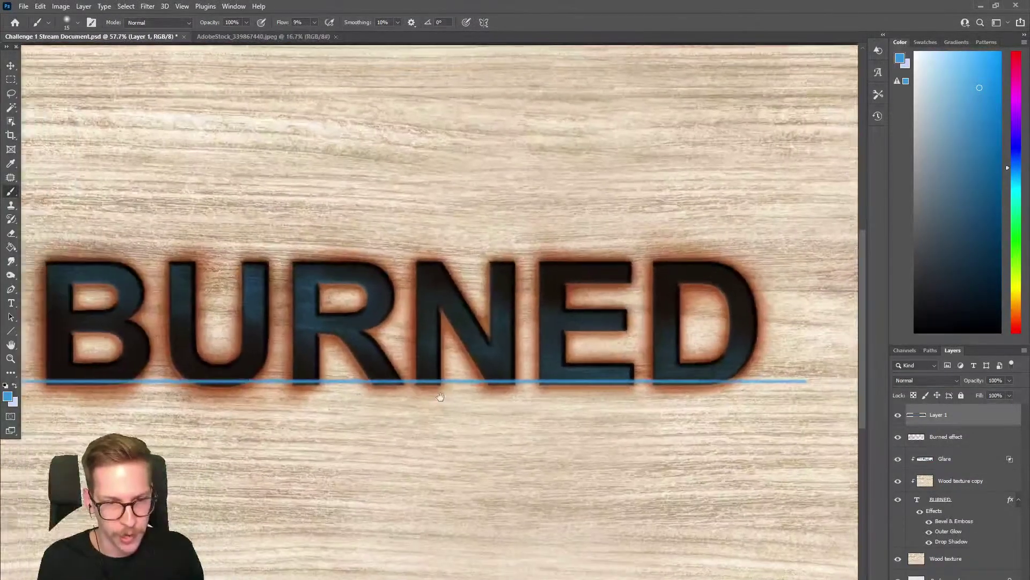
pyautogui.scroll(-2, 426, 396)
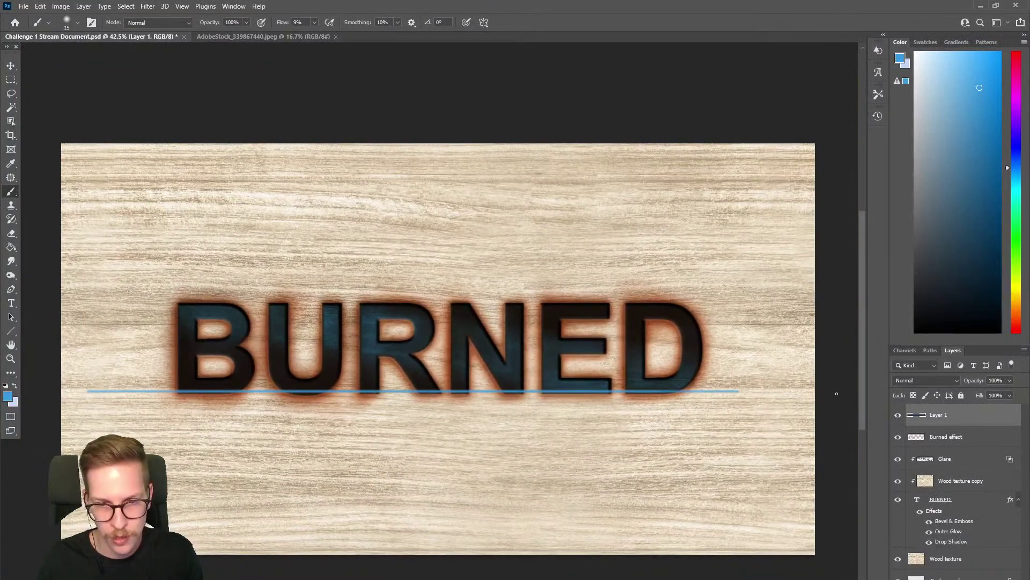
# Move Layer 1 below the Burned effect layer and clip it to the lettering as a clipping mask.
pyautogui.moveTo(953, 416); pyautogui.dragTo(952, 446)
pyautogui.rightClick(971, 438)
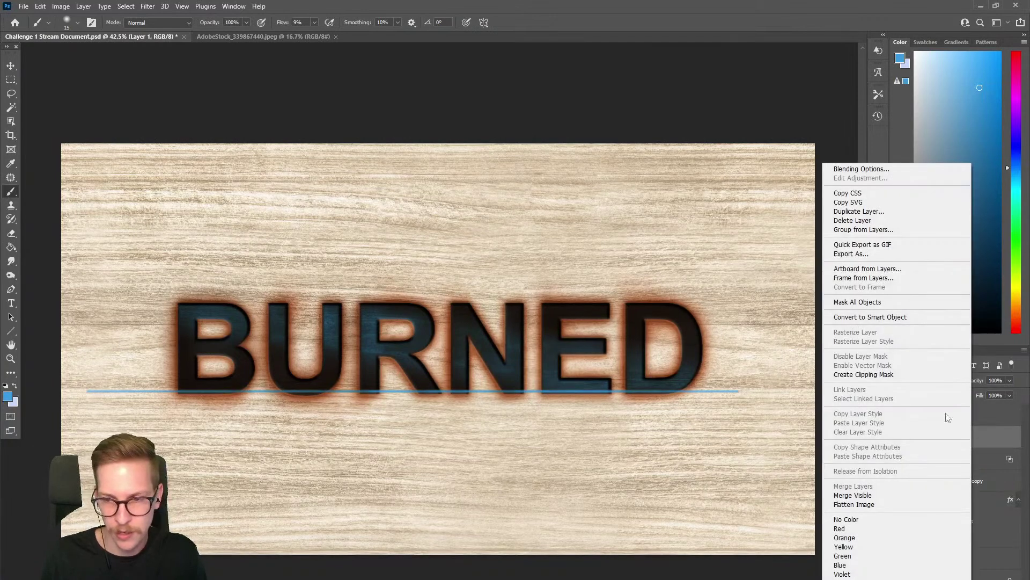
pyautogui.click(911, 376)
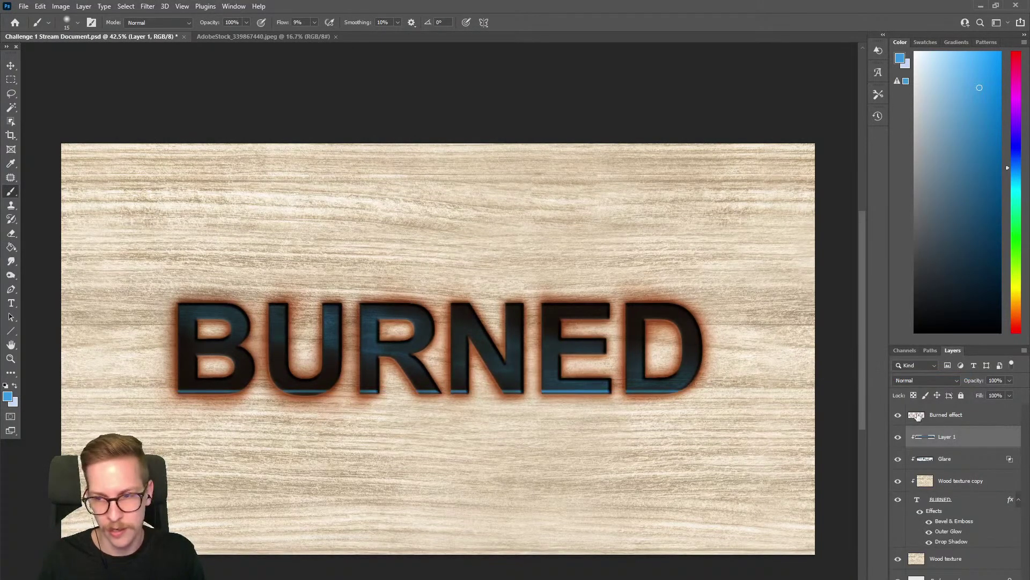
pyautogui.rightClick(950, 439)
pyautogui.press('Escape')
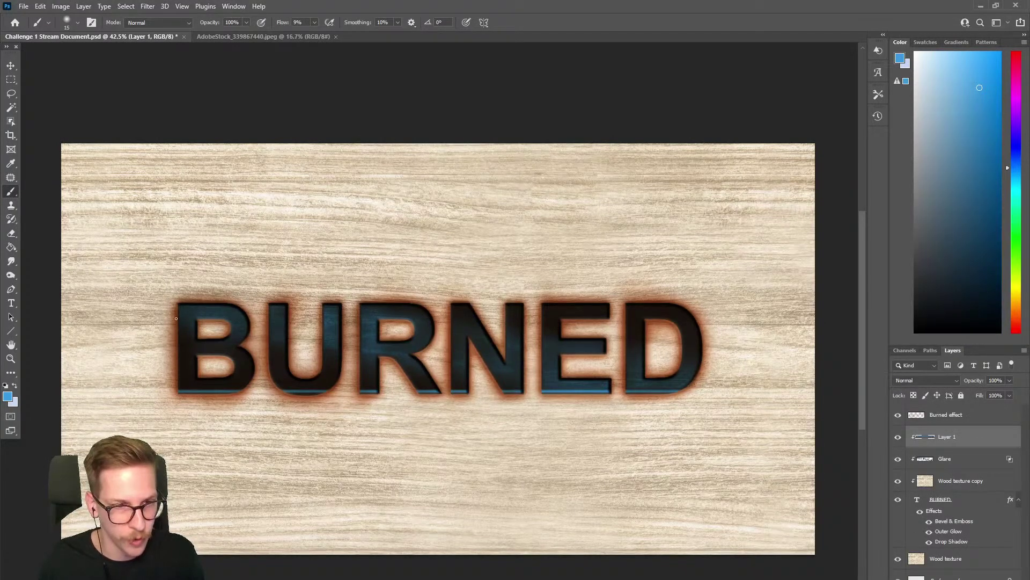
# Paint a straight blue highlight line across the upper part of the letters on Layer 1 with the 15 px brush.
pyautogui.moveTo(174, 316); pyautogui.dragTo(601, 315)
pyautogui.moveTo(507, 315); pyautogui.dragTo(693, 316)
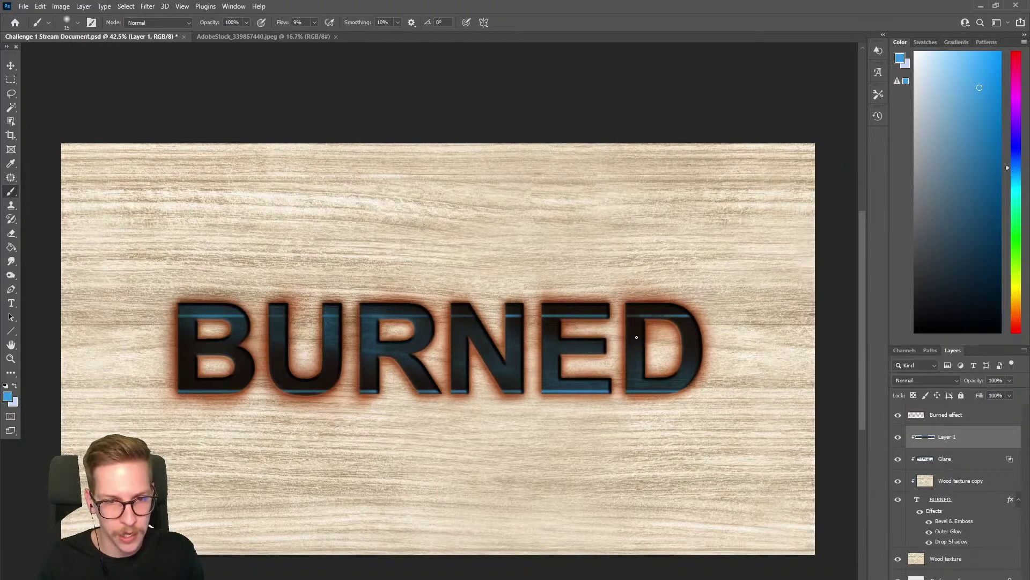
pyautogui.moveTo(378, 316); pyautogui.dragTo(475, 316)
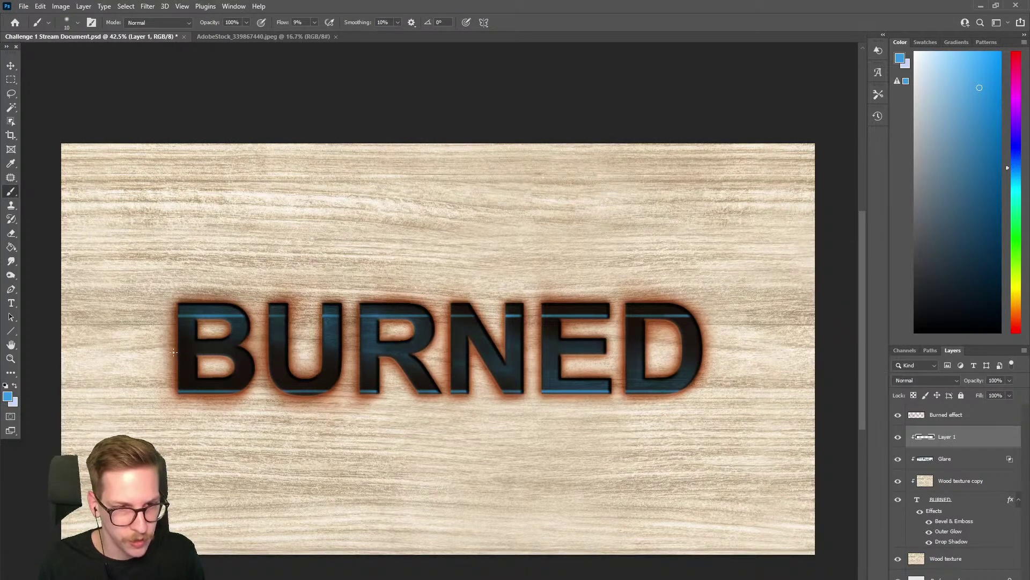
# Paint a thinner straight blue highlight line across the middle of all the letters with a 10 px brush.
pyautogui.moveTo(262, 360)
pyautogui.mouseDown()
pyautogui.moveTo(204, 352)
pyautogui.moveTo(540, 356)
pyautogui.mouseUp()
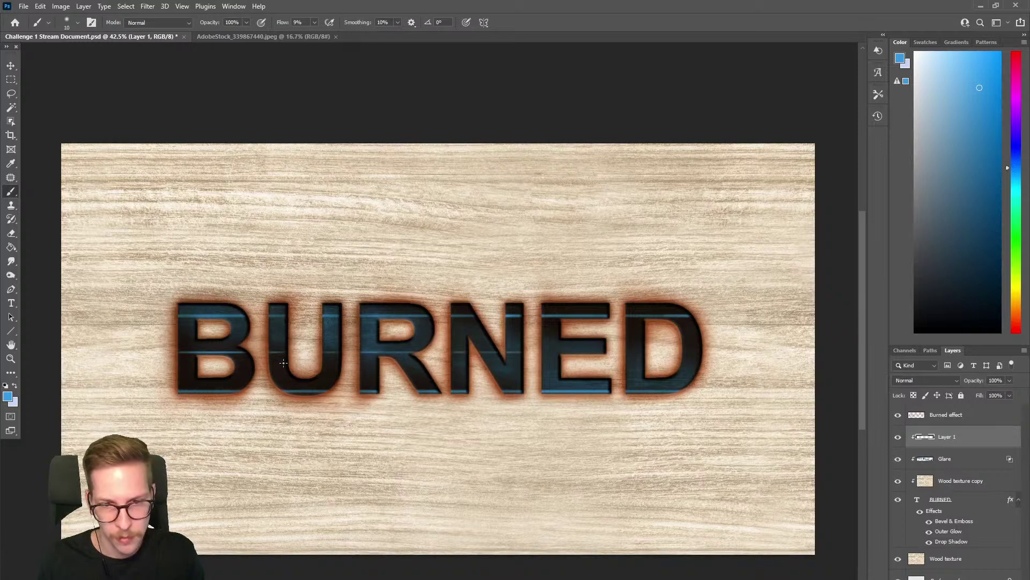
pyautogui.keyDown('shift'); pyautogui.click(695, 357); pyautogui.keyUp('shift')
pyautogui.keyDown('shift'); pyautogui.click(489, 355); pyautogui.keyUp('shift')
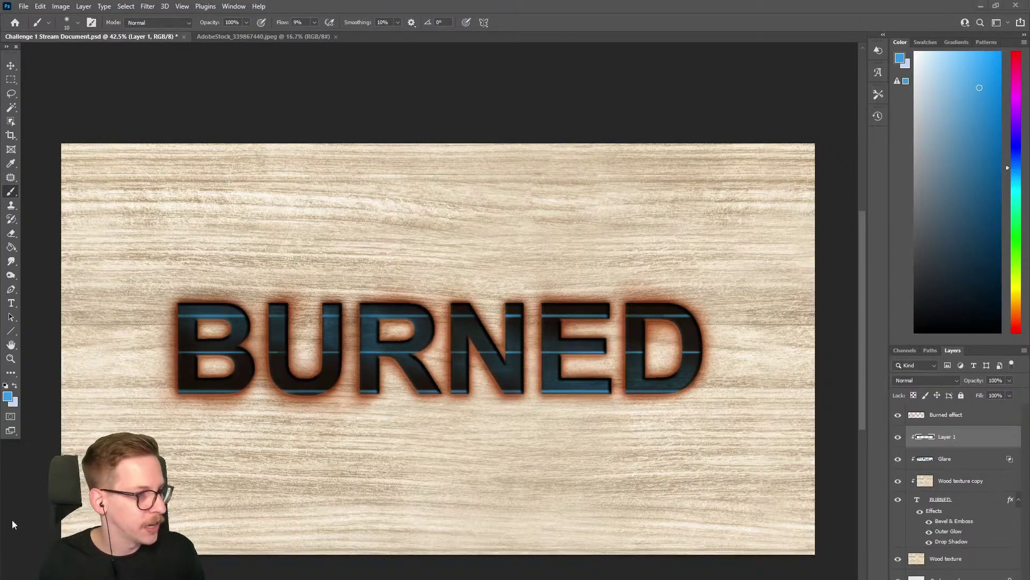
pyautogui.moveTo(652, 5); pyautogui.dragTo(594, 1)
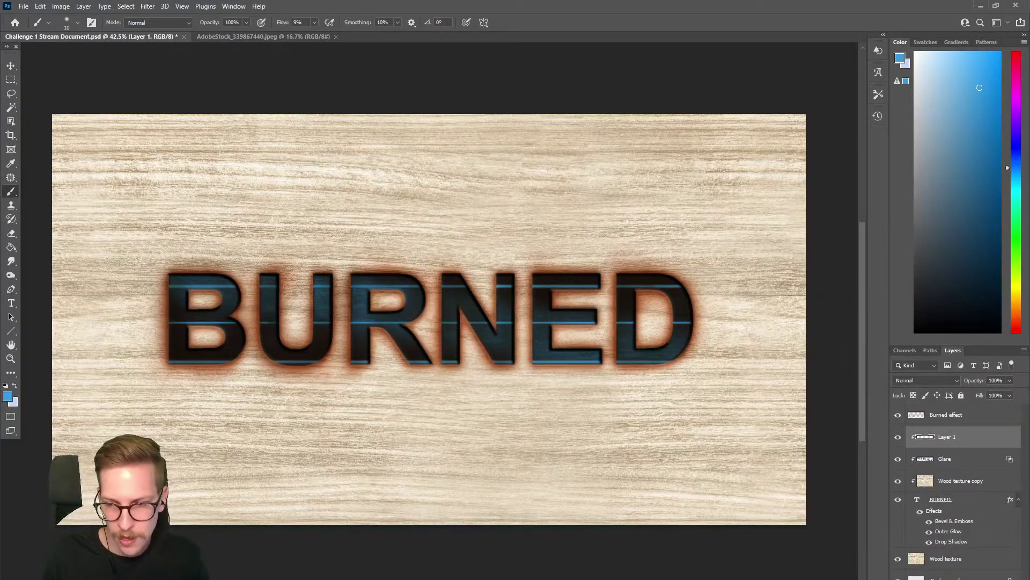
# Add a layer mask to Layer 1 and reset the colours to the default black and white.
pyautogui.click(948, 578)
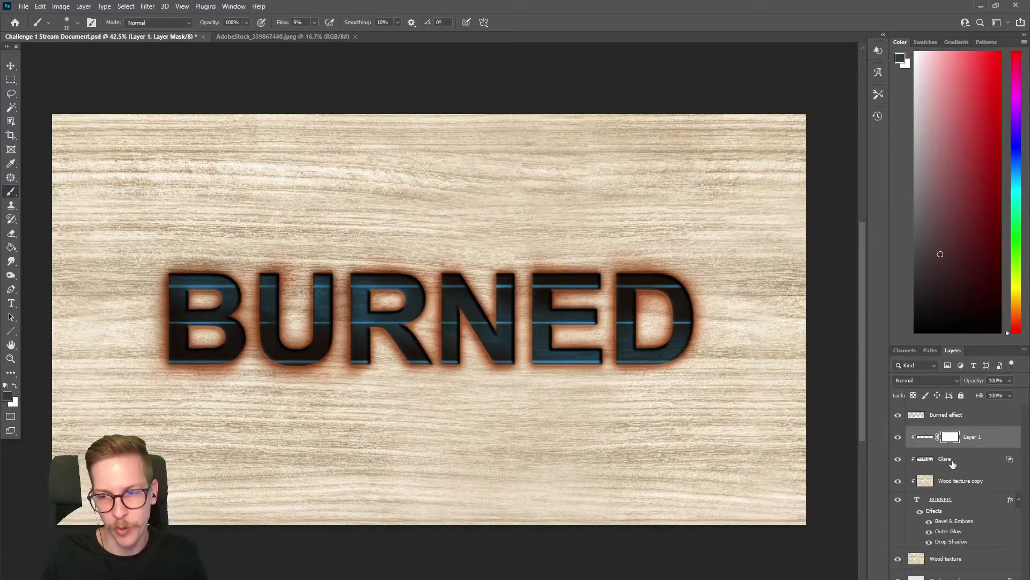
pyautogui.press('d')
pyautogui.moveTo(409, 357); pyautogui.dragTo(424, 337)
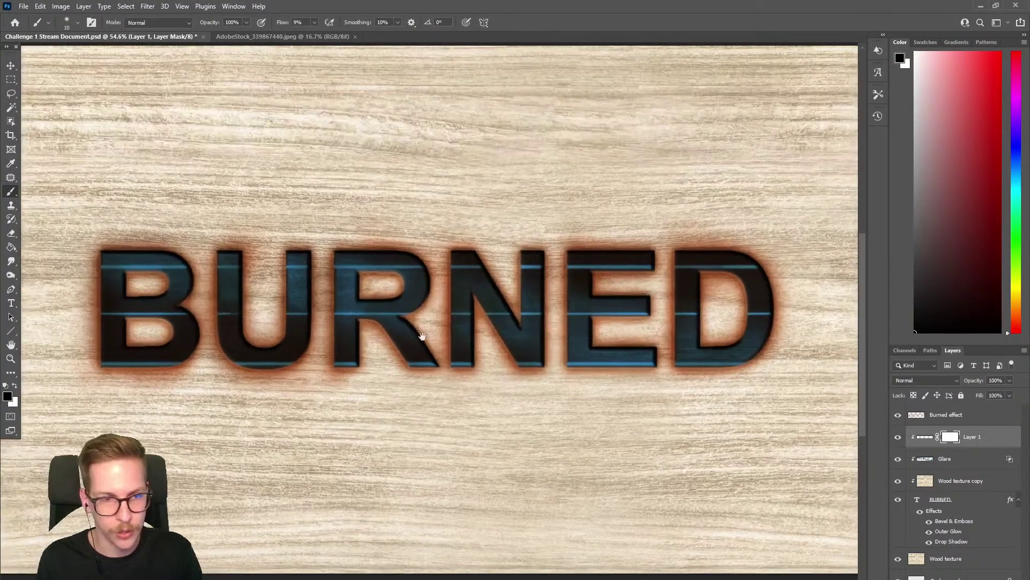
pyautogui.moveTo(359, 338); pyautogui.dragTo(357, 338)
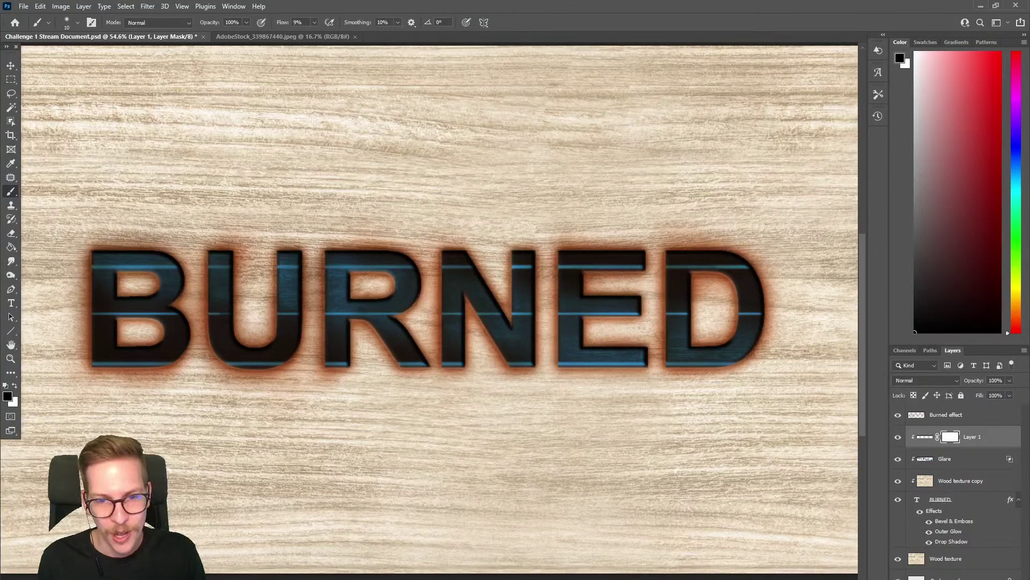
# Paint black on Layer 1's mask at 100% flow with a 35–40 px brush to hide highlight lines crossing the N, E and D.
pyautogui.press(']')
pyautogui.press(']')
pyautogui.press(']')
pyautogui.press(']')
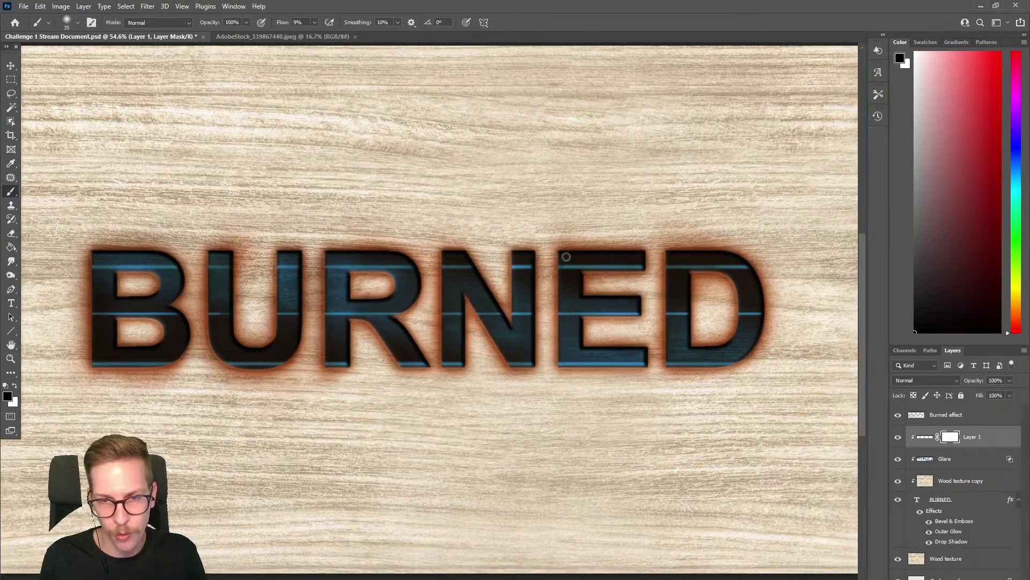
pyautogui.click(314, 22)
pyautogui.moveTo(315, 37); pyautogui.dragTo(366, 36)
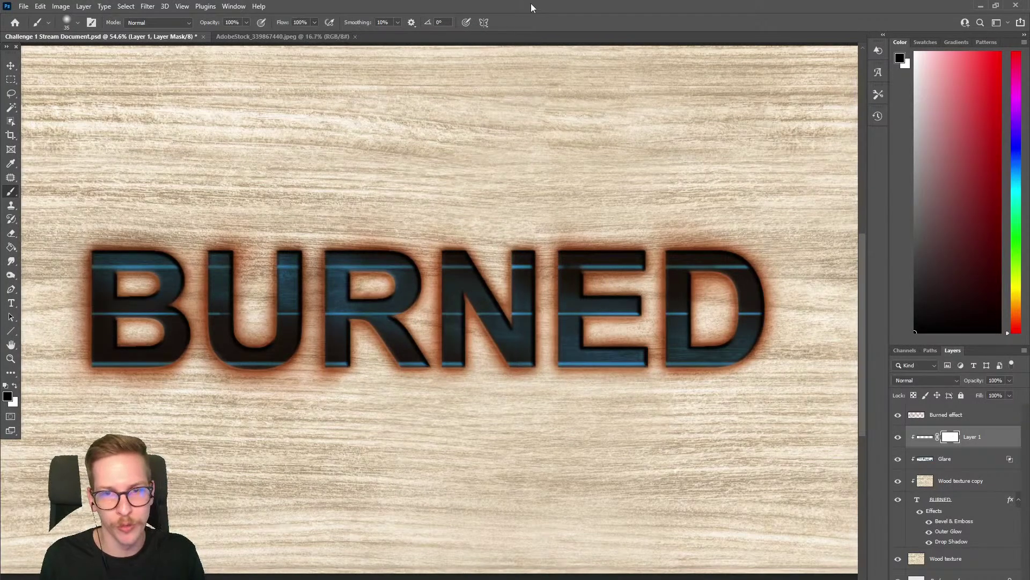
pyautogui.press(']')
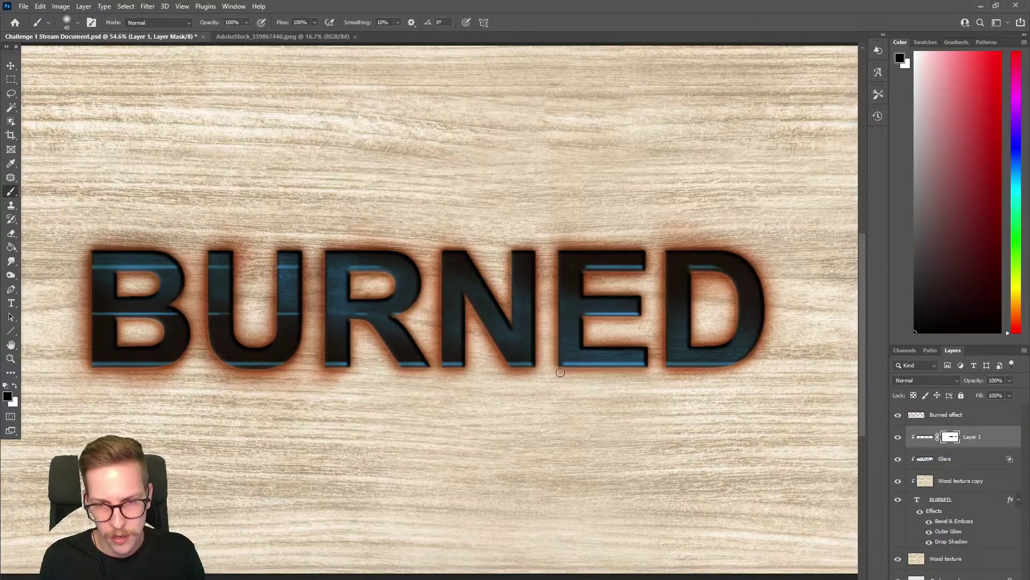
# Mask out the highlight lines crossing the stems and curves of the B and U with a slightly smaller brush.
pyautogui.press('[')
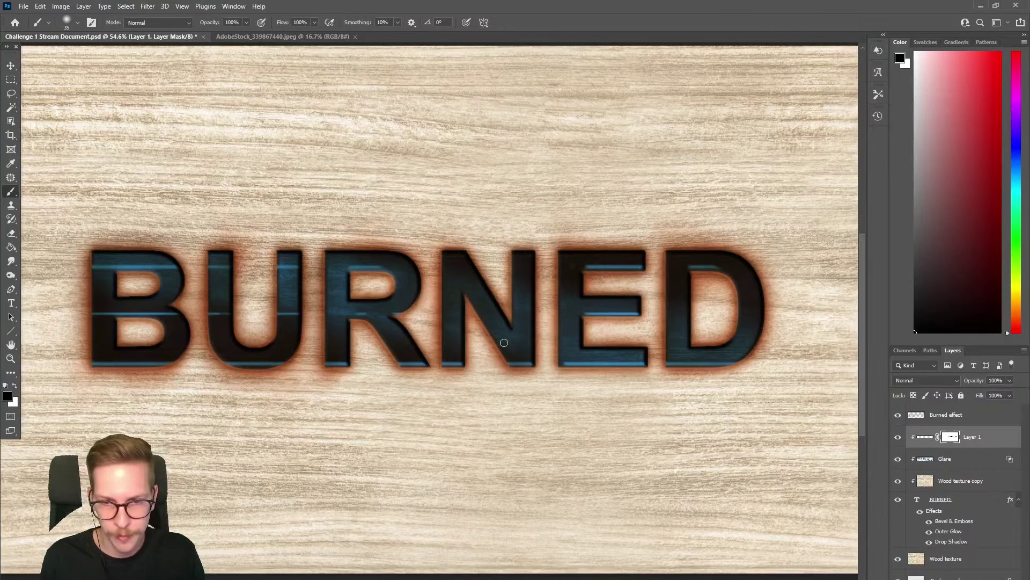
pyautogui.moveTo(180, 316); pyautogui.dragTo(120, 314)
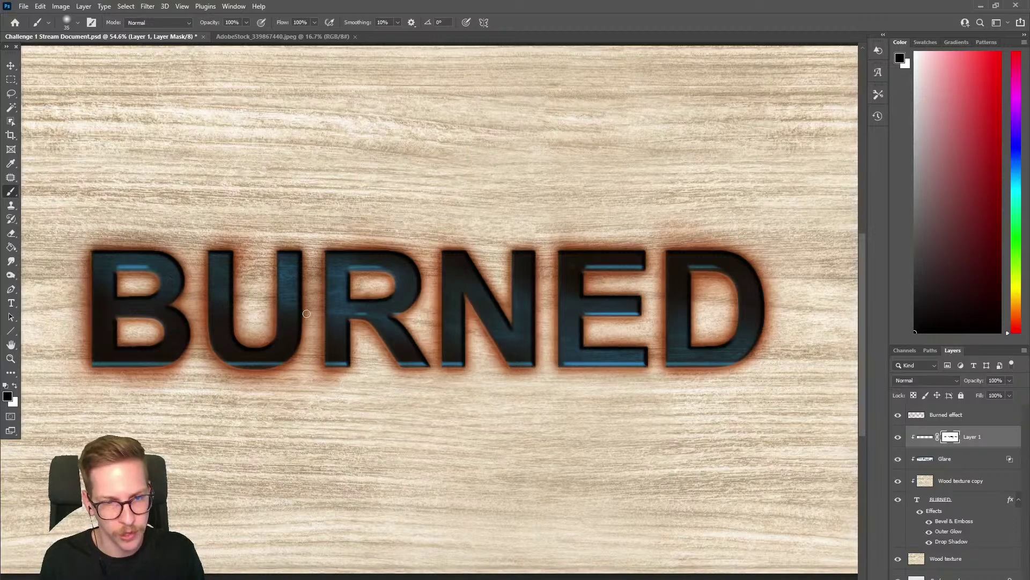
pyautogui.moveTo(229, 360)
pyautogui.mouseDown()
pyautogui.moveTo(262, 357)
pyautogui.moveTo(231, 365)
pyautogui.moveTo(294, 353)
pyautogui.moveTo(256, 376)
pyautogui.moveTo(283, 357)
pyautogui.mouseUp()
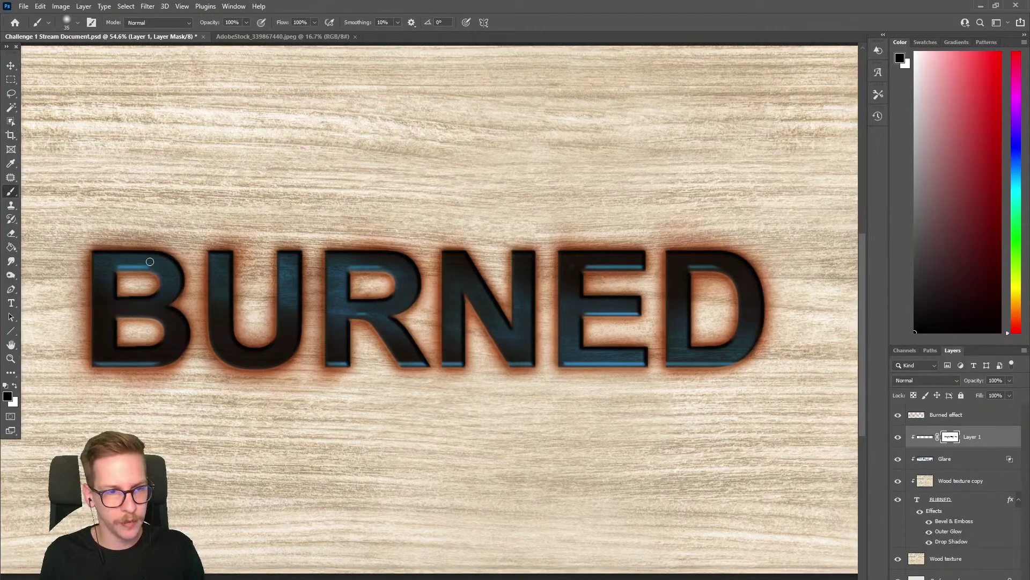
# Break up the remaining highlights on Layer 1's mask using a textured brush enlarged to 125 px at 12% flow.
pyautogui.scroll(-3, 161, 268)
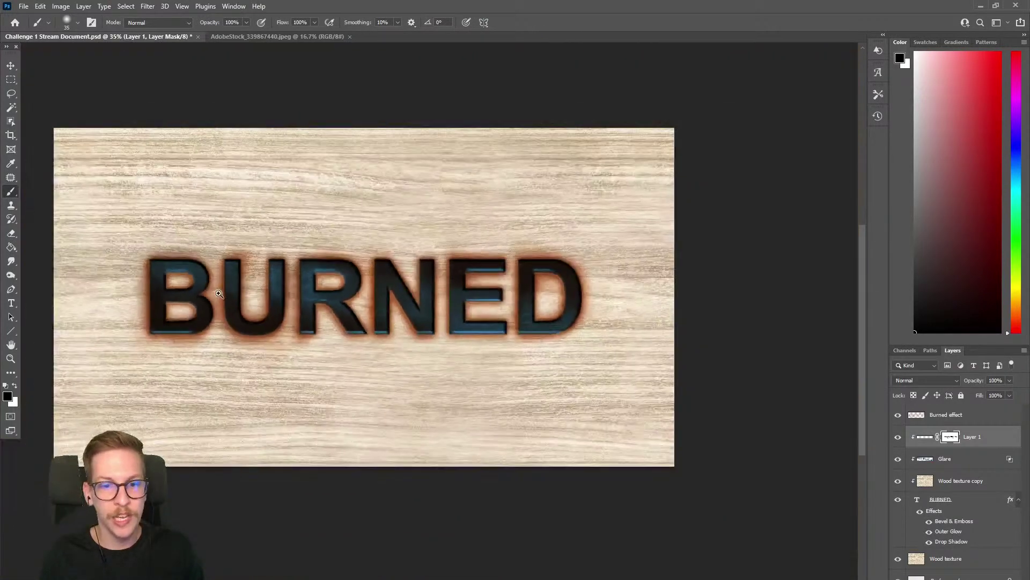
pyautogui.scroll(2, 239, 272)
pyautogui.scroll(1, 242, 290)
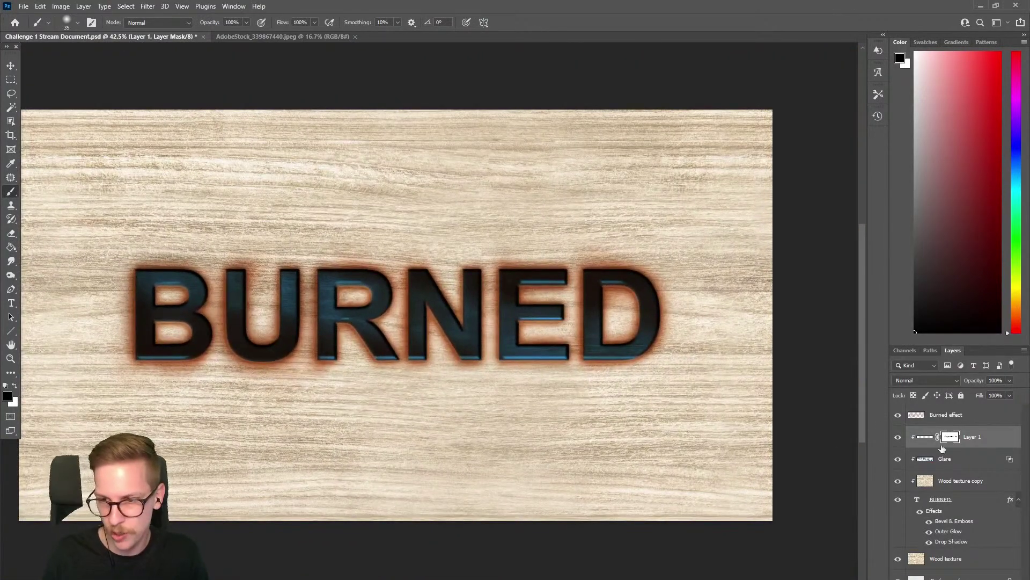
pyautogui.click(78, 23)
pyautogui.click(61, 155)
pyautogui.click(431, 85)
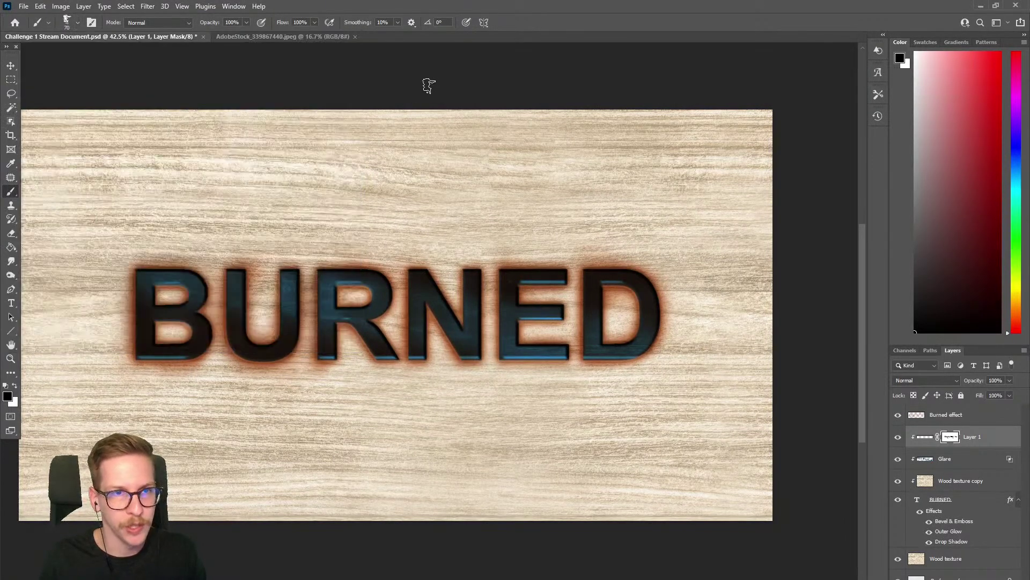
pyautogui.moveTo(315, 22); pyautogui.dragTo(271, 36)
pyautogui.press(']')
pyautogui.press(']')
pyautogui.press(']')
pyautogui.press(']')
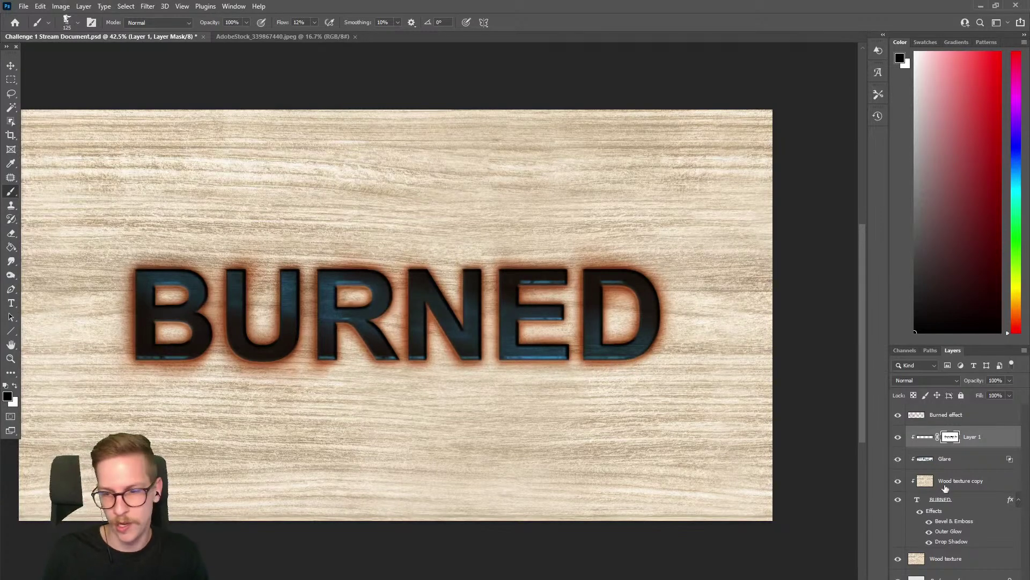
# Compare the lettering with Layer 1 hidden and shown, and reduce the textured brush to 100 px.
pyautogui.click(898, 437)
pyautogui.click(898, 437)
pyautogui.click(898, 437)
pyautogui.click(898, 437)
pyautogui.press('[')
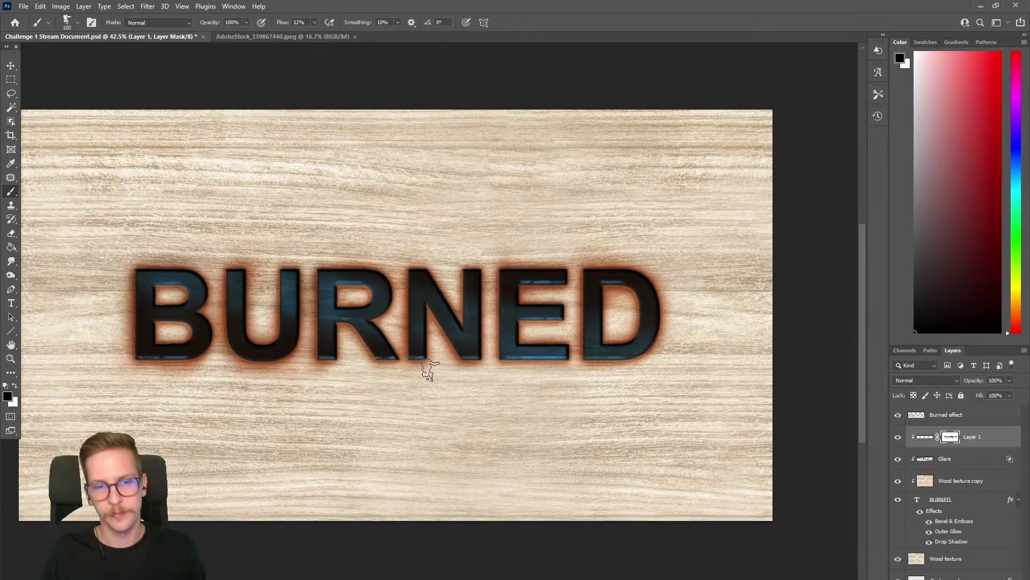
pyautogui.scroll(-2, 381, 376)
pyautogui.scroll(1, 381, 375)
pyautogui.moveTo(723, 403); pyautogui.dragTo(734, 410)
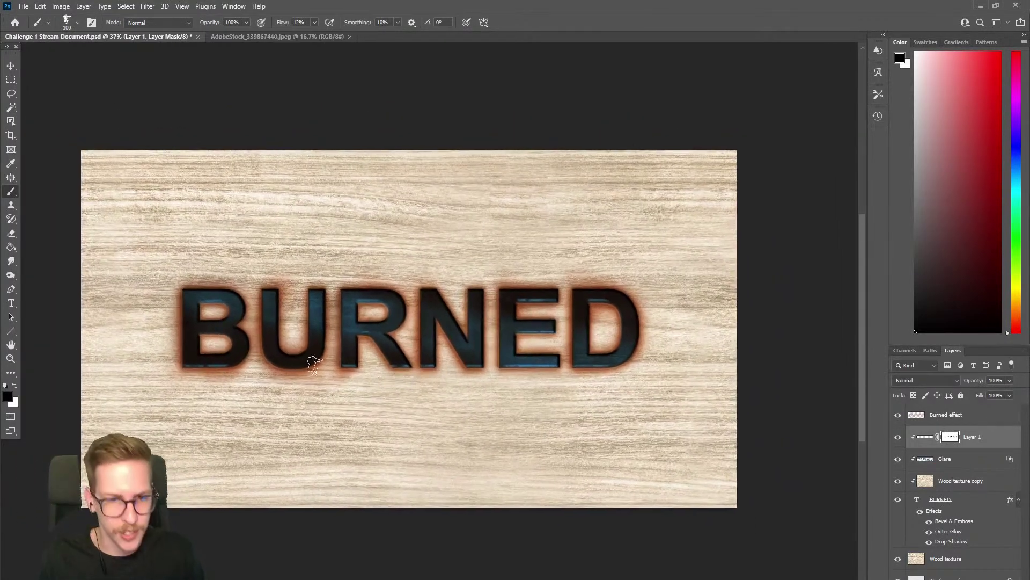
# Lower Layer 1's opacity to 73% and compare the lettering with the layer hidden and shown.
pyautogui.click(1010, 382)
pyautogui.moveTo(1012, 394); pyautogui.dragTo(999, 396)
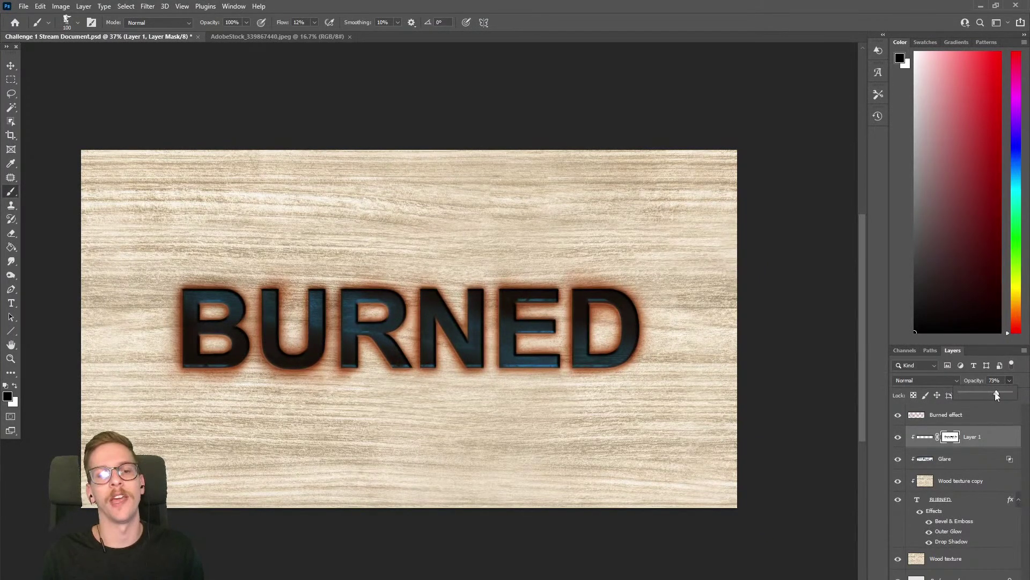
pyautogui.click(899, 440)
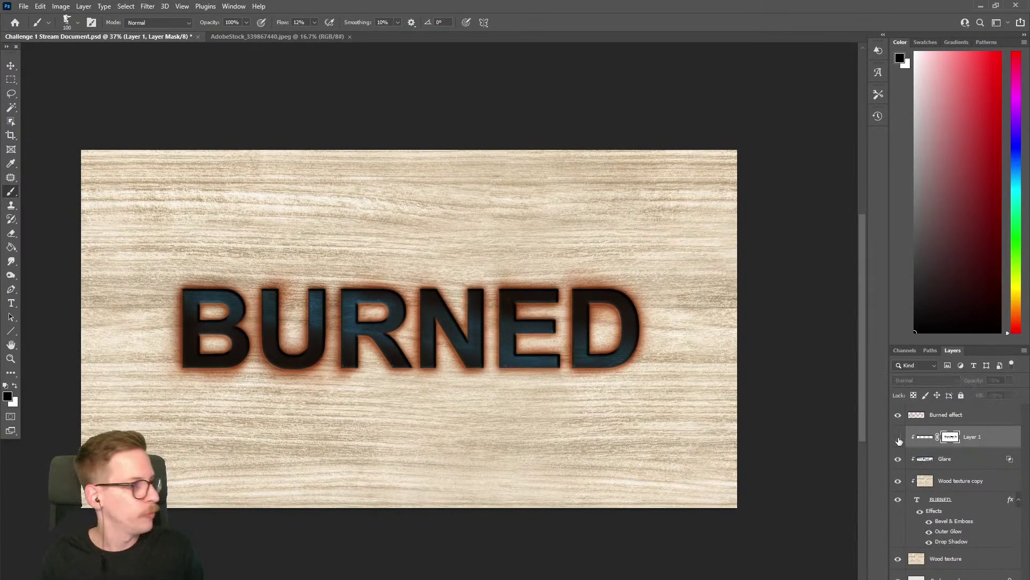
pyautogui.click(899, 437)
pyautogui.click(898, 438)
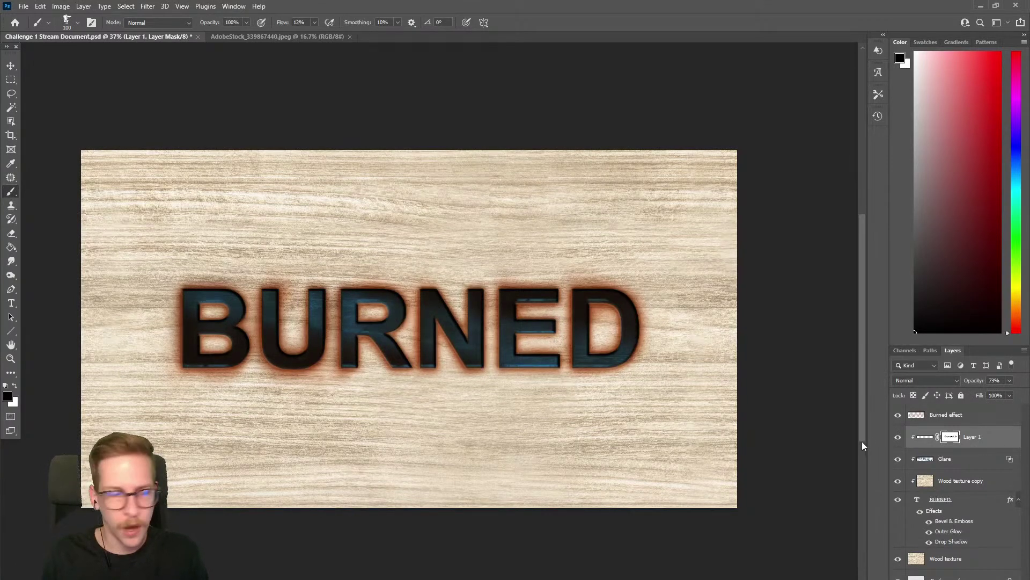
# Examine the wood grain, scorched edges and blue highlights close up around the U and R.
pyautogui.hotkey('ctrl', '2')
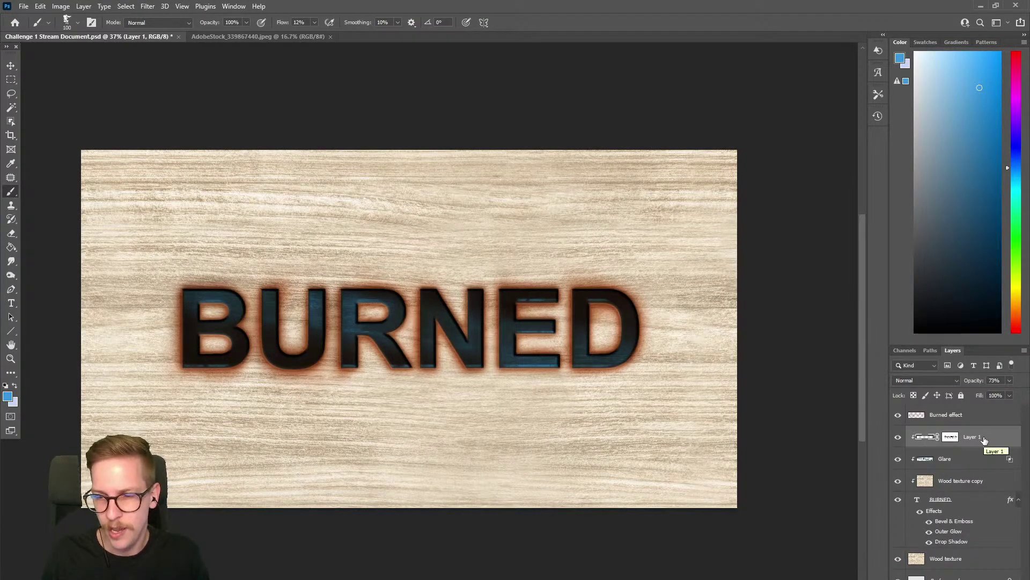
pyautogui.moveTo(311, 320); pyautogui.dragTo(394, 298)
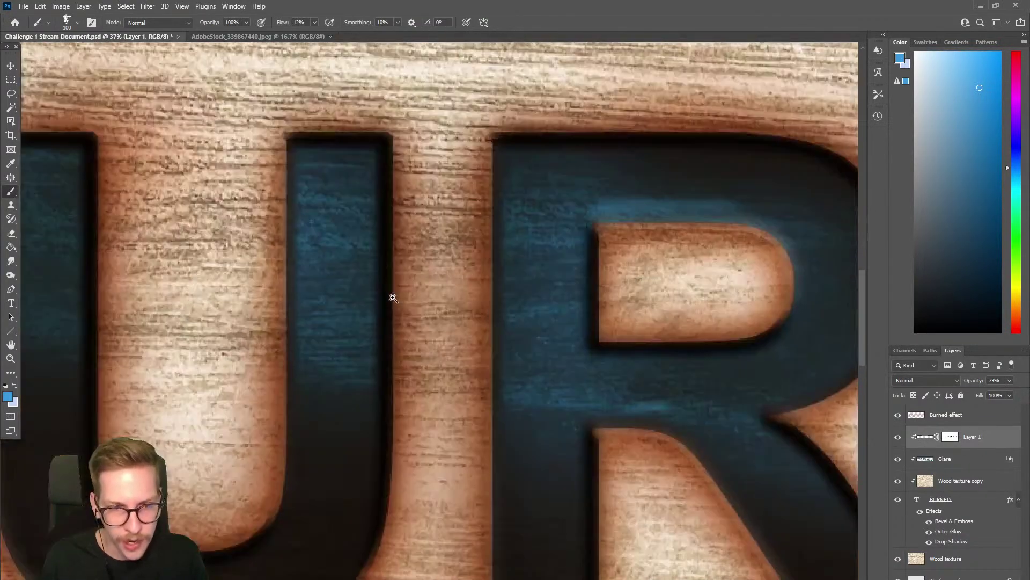
pyautogui.moveTo(437, 171); pyautogui.dragTo(561, 202)
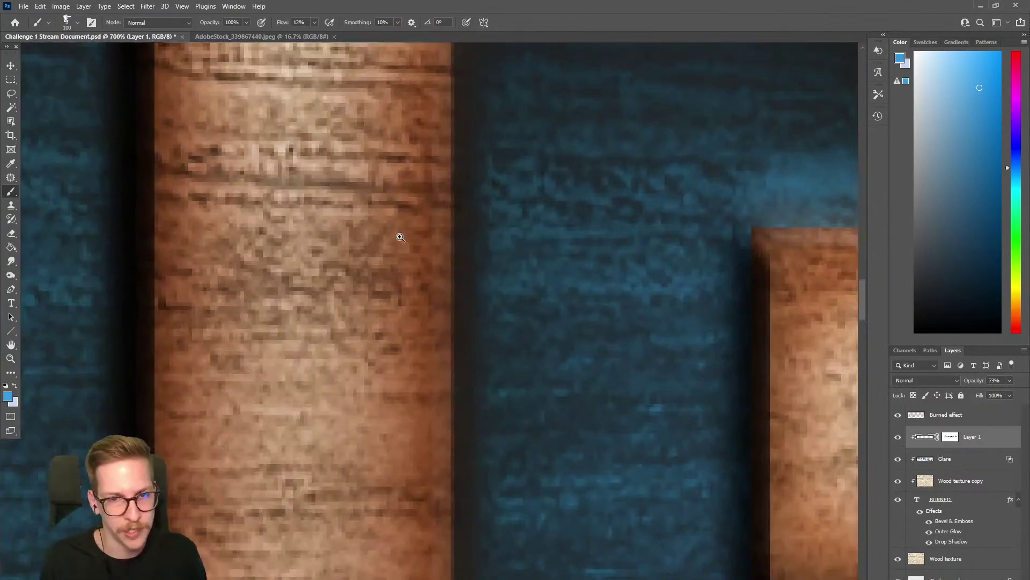
pyautogui.moveTo(354, 300)
pyautogui.mouseDown()
pyautogui.moveTo(206, 305)
pyautogui.moveTo(173, 333)
pyautogui.mouseUp()
pyautogui.moveTo(382, 329)
pyautogui.mouseDown()
pyautogui.moveTo(340, 349)
pyautogui.moveTo(296, 341)
pyautogui.mouseUp()
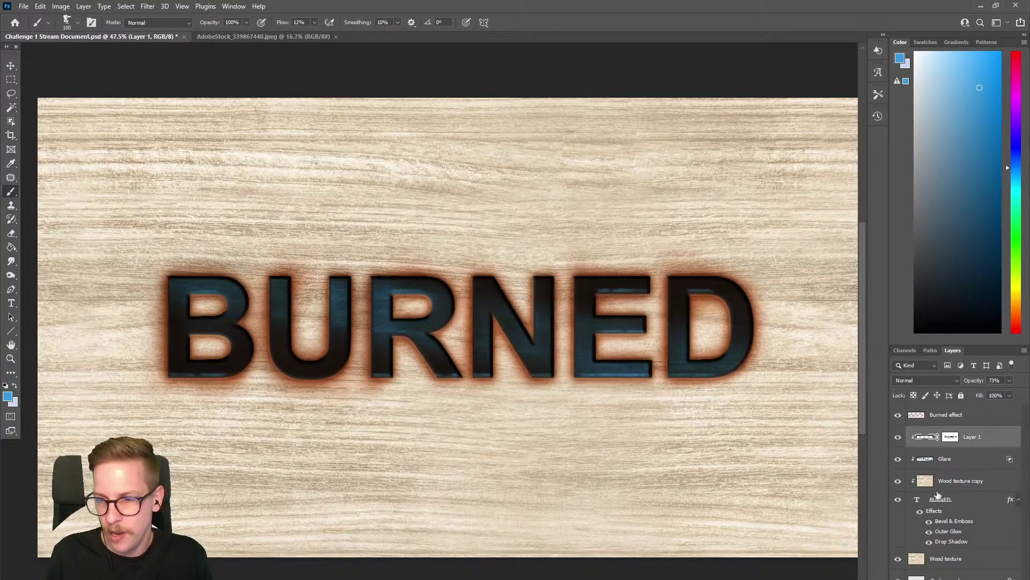
# Duplicate the BURNED text layer together with its three clipped layers and merge the copies into one layer.
pyautogui.click(966, 502)
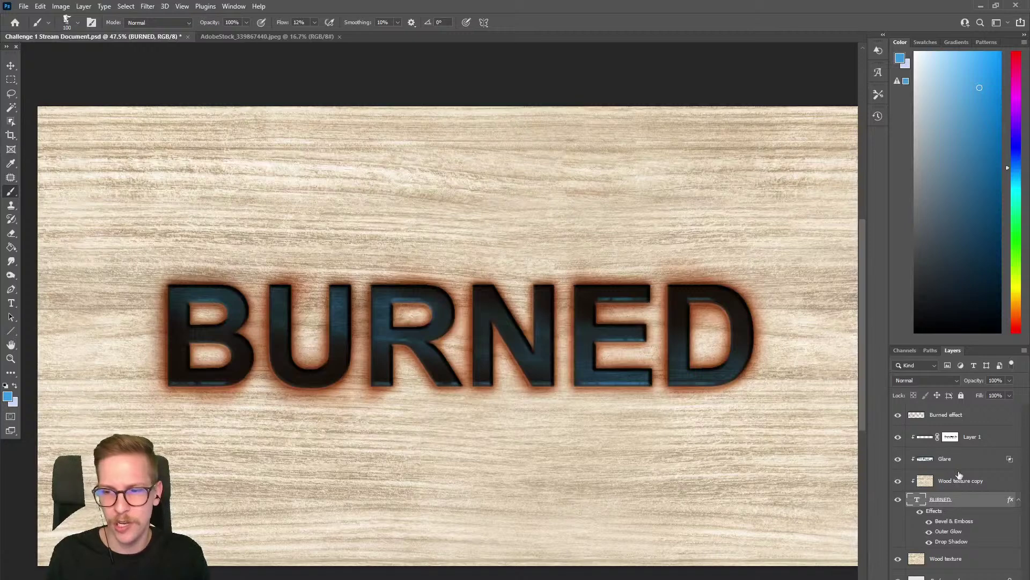
pyautogui.click(898, 437)
pyautogui.click(898, 438)
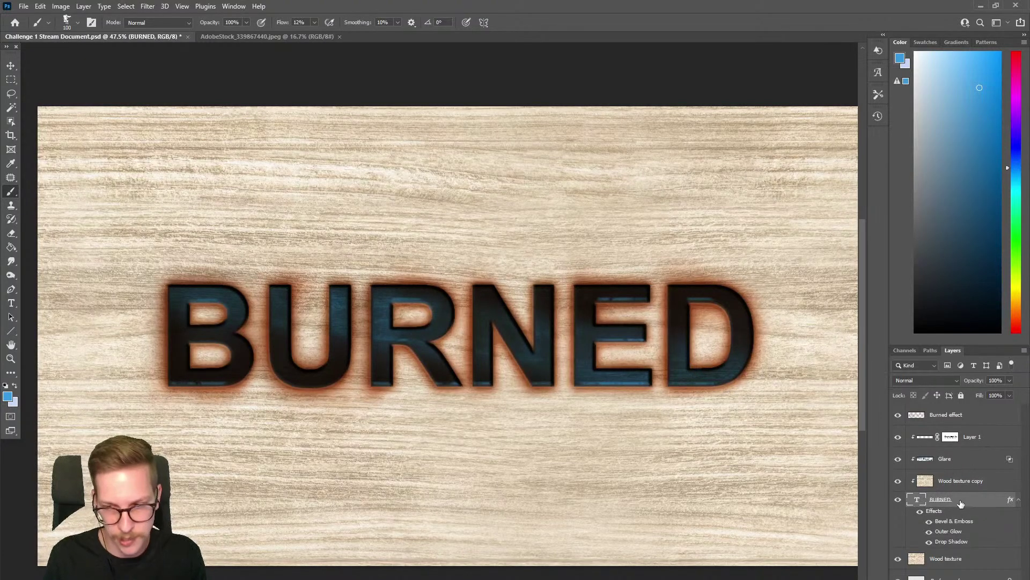
pyautogui.keyDown('shift'); pyautogui.click(982, 439); pyautogui.keyUp('shift')
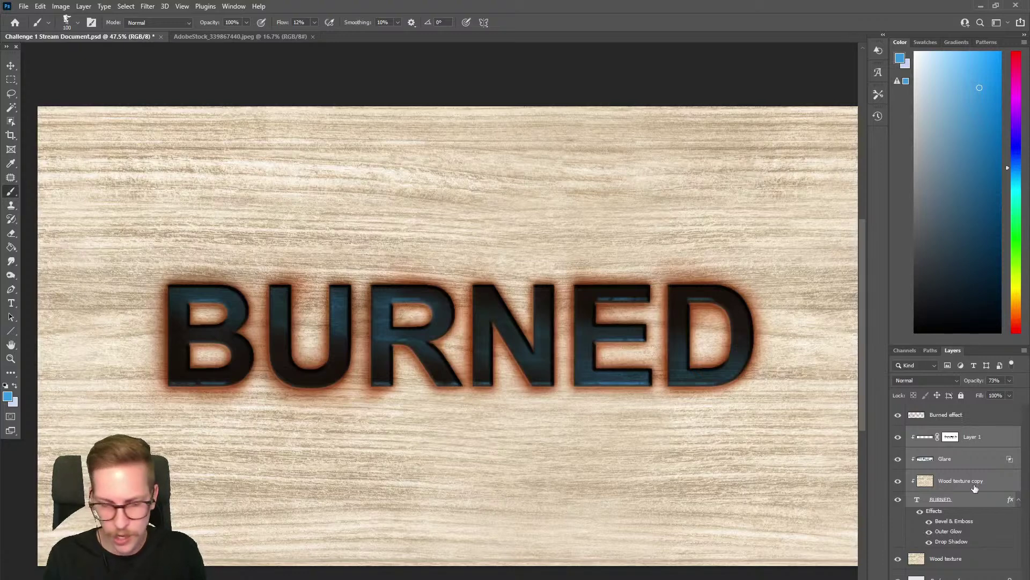
pyautogui.hotkey('ctrl', 'j')
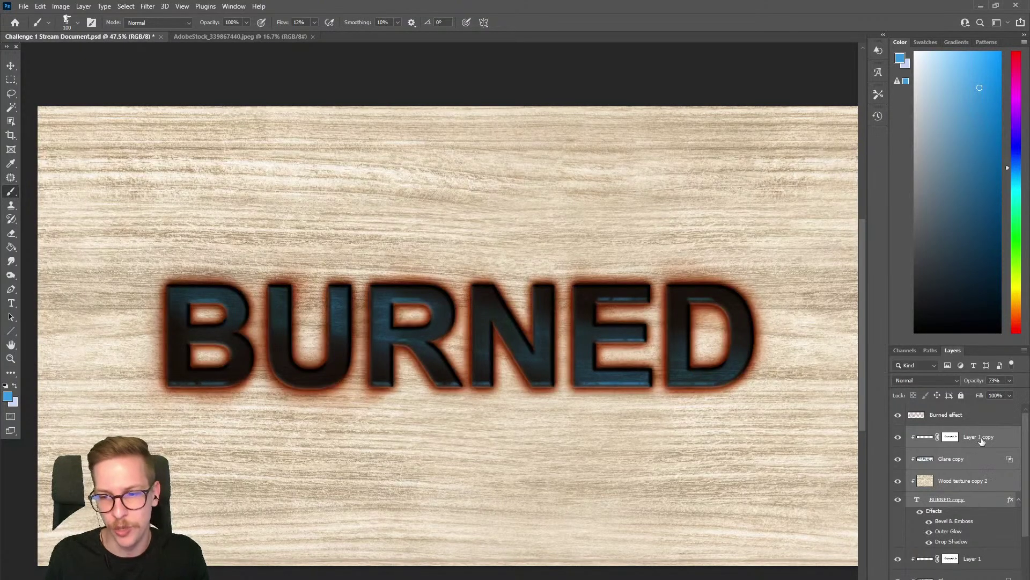
pyautogui.rightClick(984, 438)
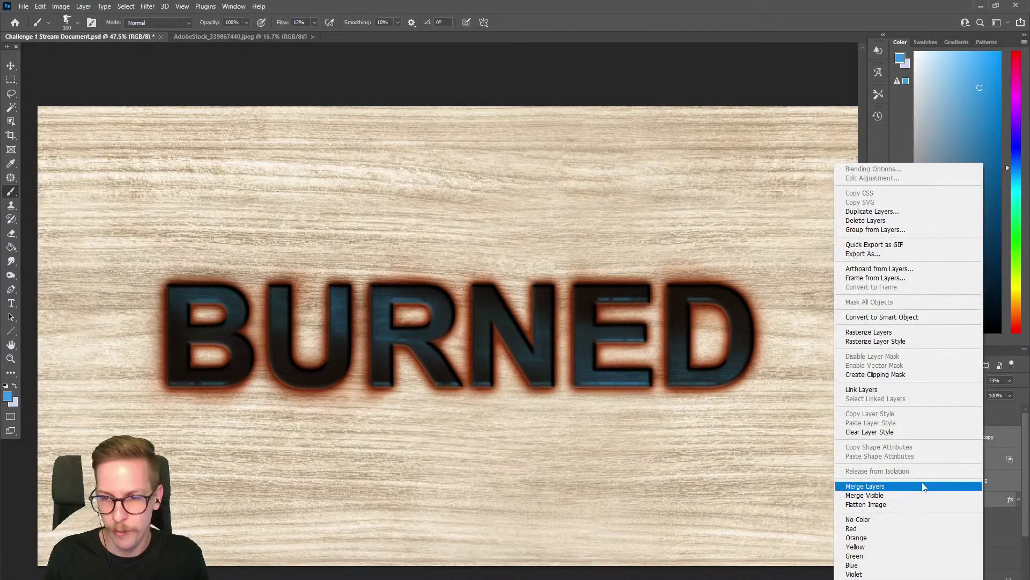
pyautogui.click(920, 486)
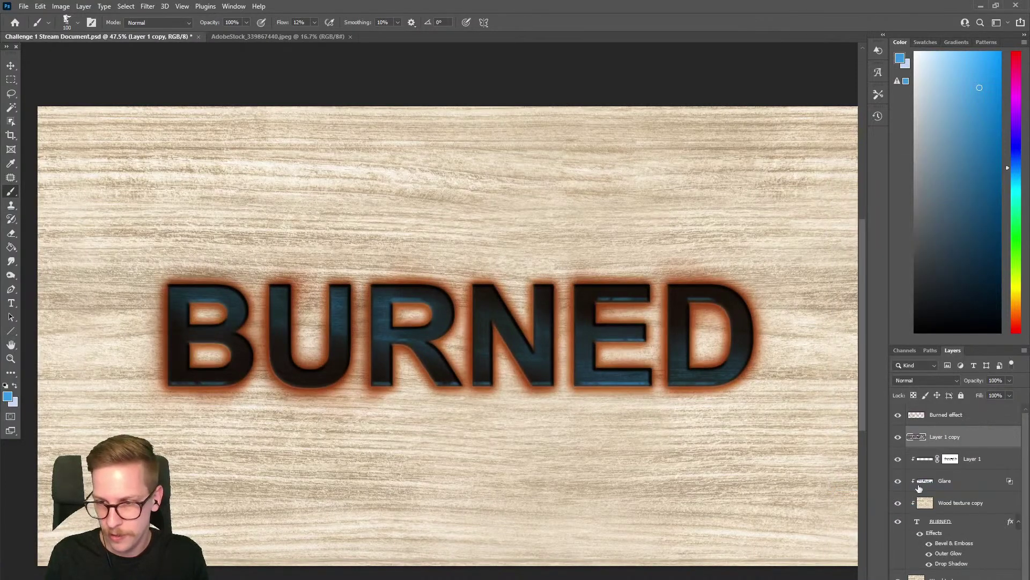
# Hide the original BURNED text layer and the Burned effect layer, and compare the merged copy with the original lettering.
pyautogui.click(899, 521)
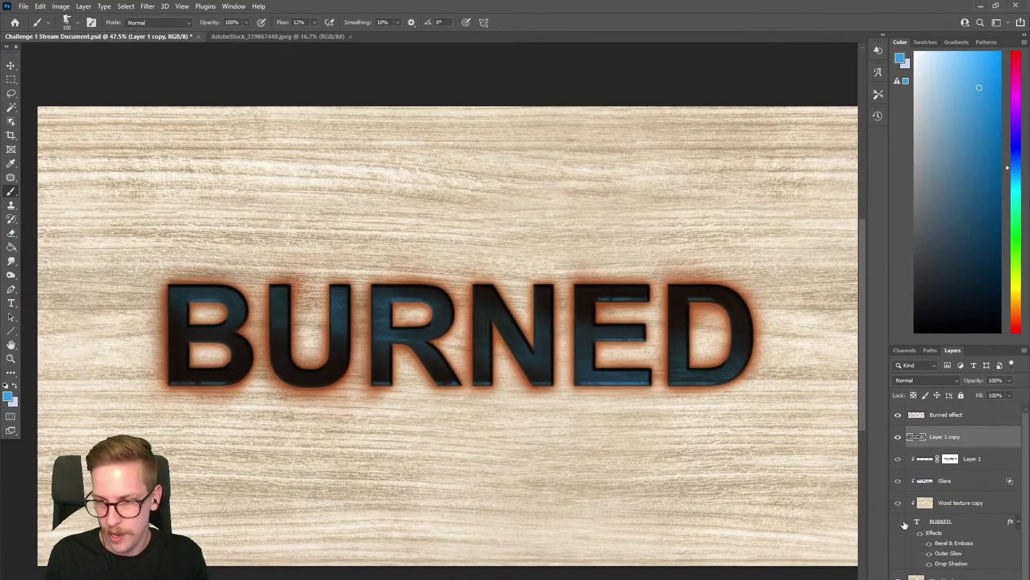
pyautogui.click(898, 438)
pyautogui.click(898, 438)
pyautogui.click(899, 416)
pyautogui.click(897, 437)
pyautogui.click(897, 437)
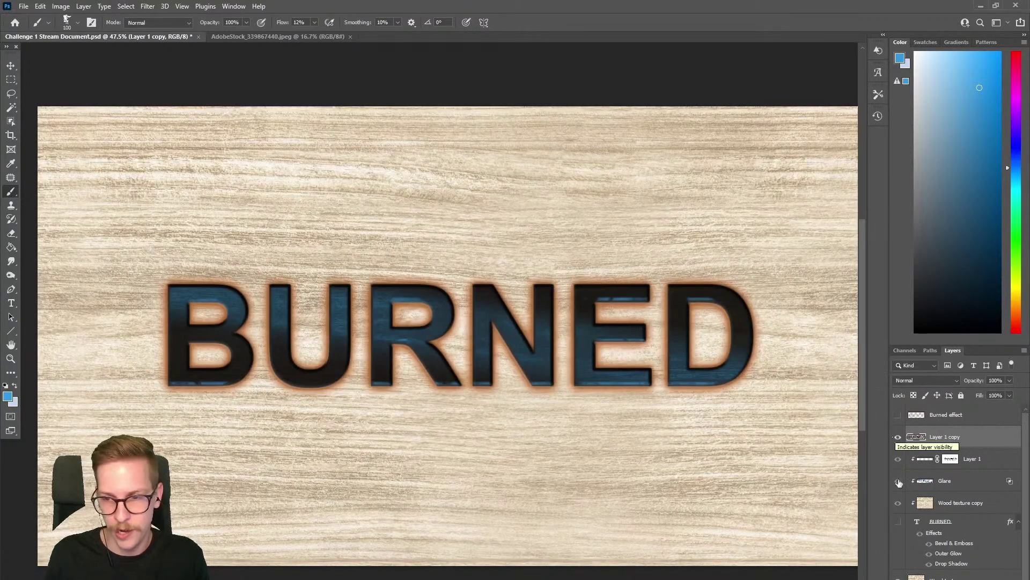
pyautogui.click(898, 522)
pyautogui.click(899, 437)
pyautogui.click(899, 438)
pyautogui.click(898, 521)
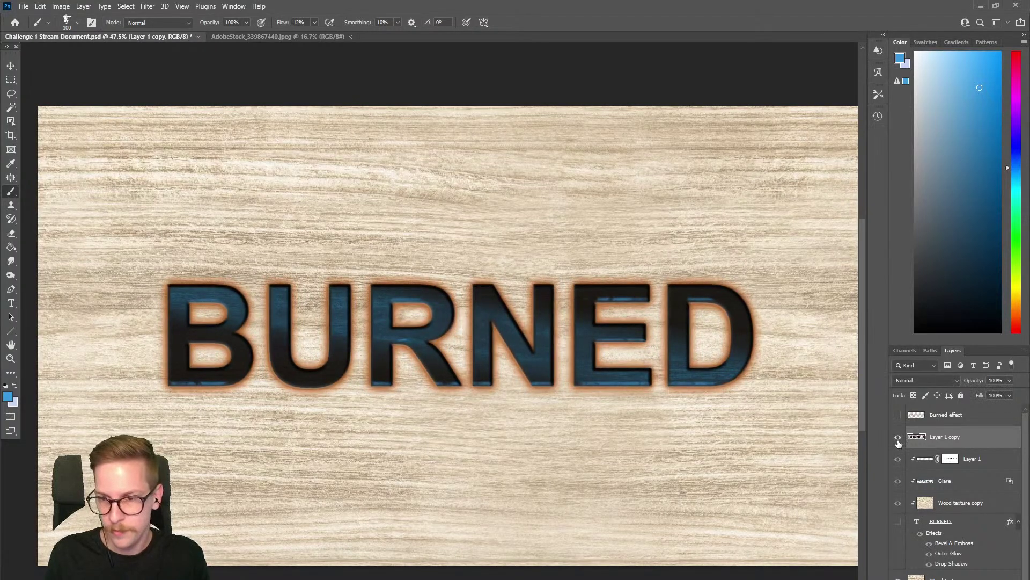
# Undo the merge, convert the four duplicated layers to a smart object, and check it by toggling its visibility.
pyautogui.hotkey('ctrl', 'z')
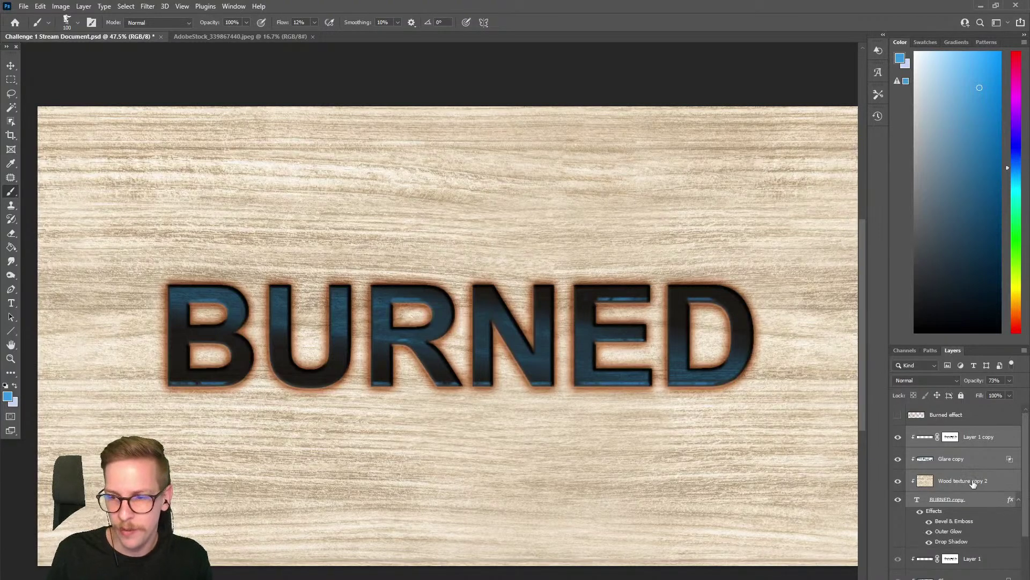
pyautogui.rightClick(973, 483)
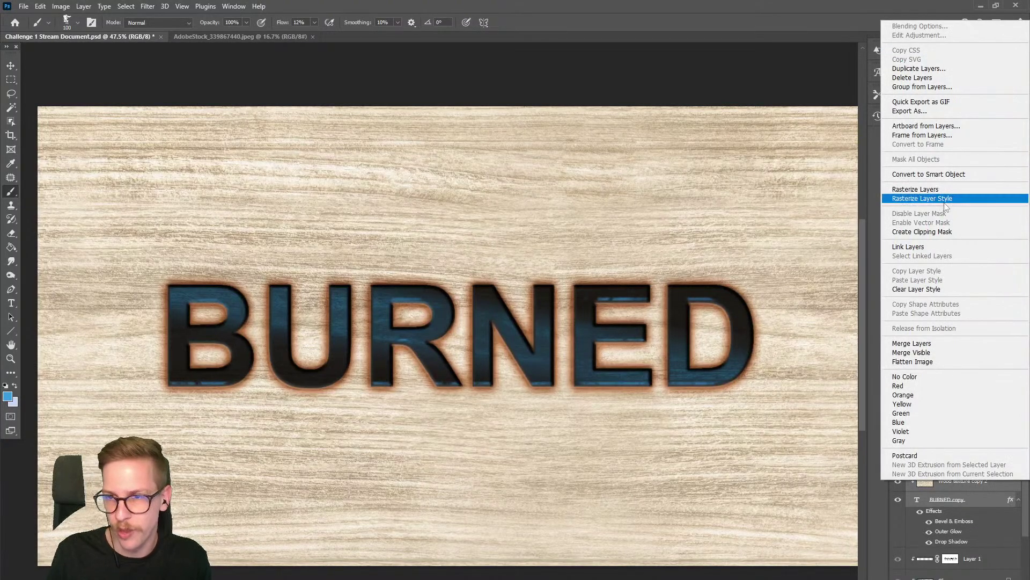
pyautogui.click(949, 174)
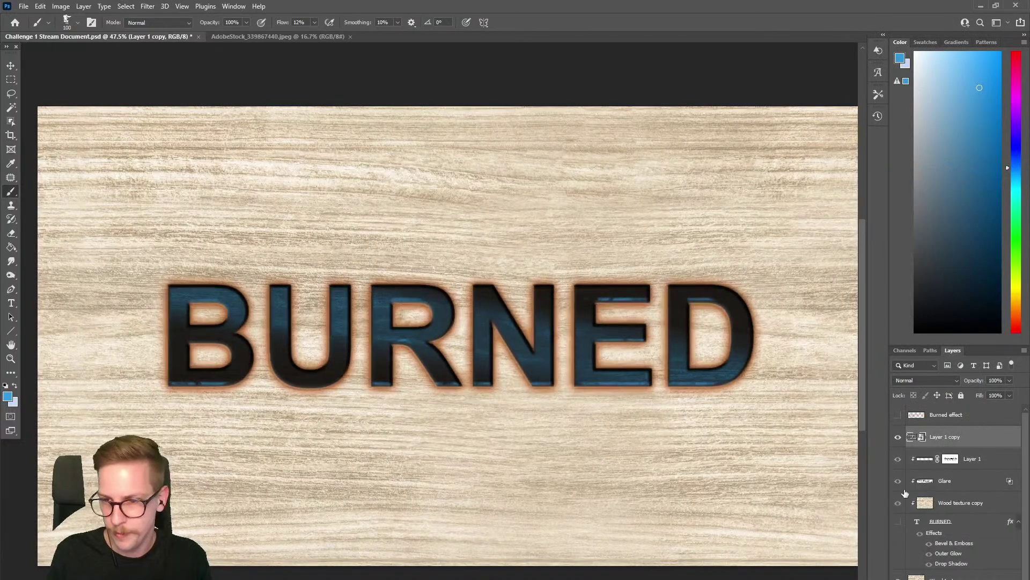
pyautogui.click(899, 438)
pyautogui.click(898, 438)
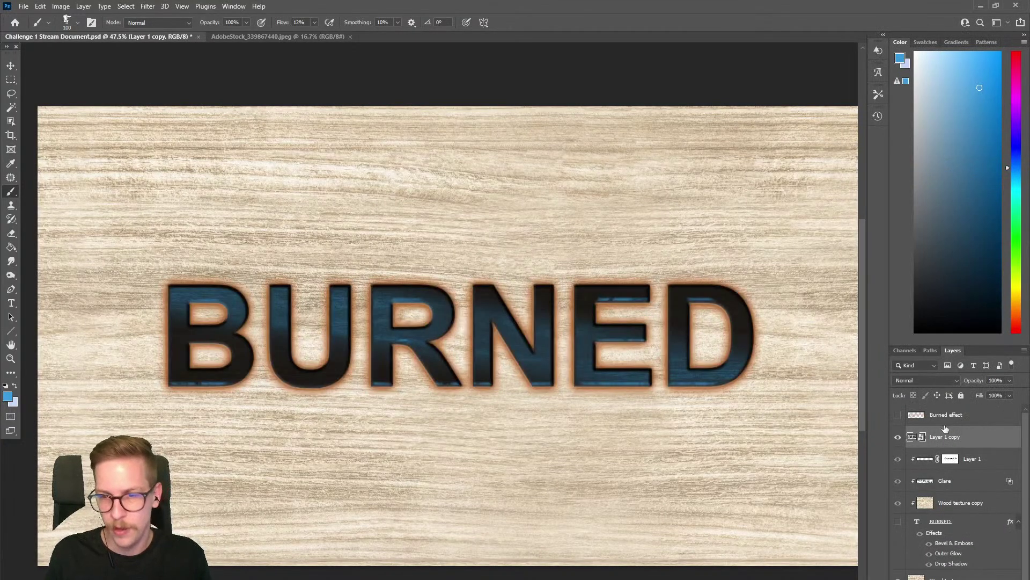
# Apply a Gaussian Blur with a radius of 2 pixels to the smart object copy of the lettering.
pyautogui.click(143, 6)
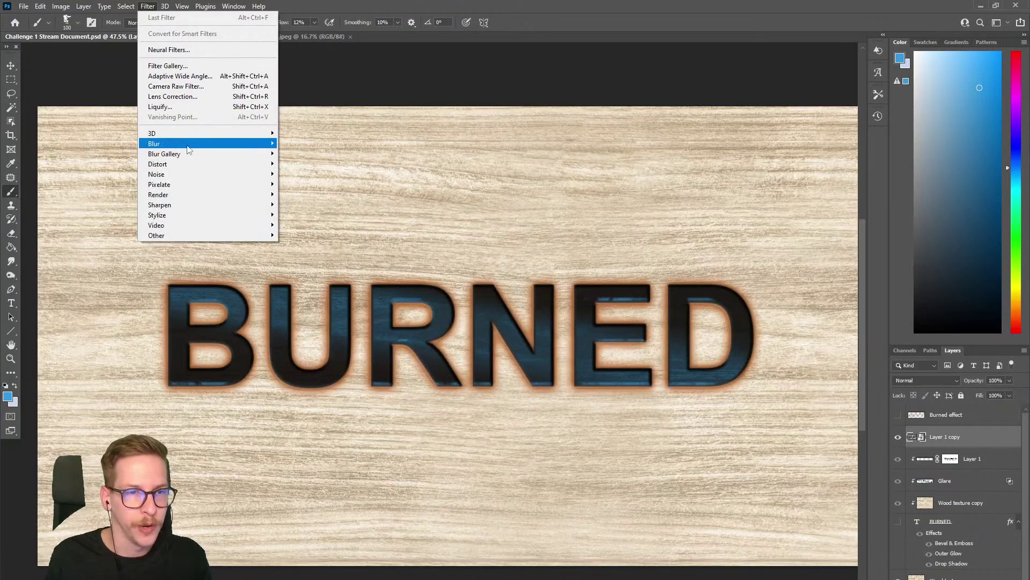
pyautogui.moveTo(189, 149)
pyautogui.click(301, 185)
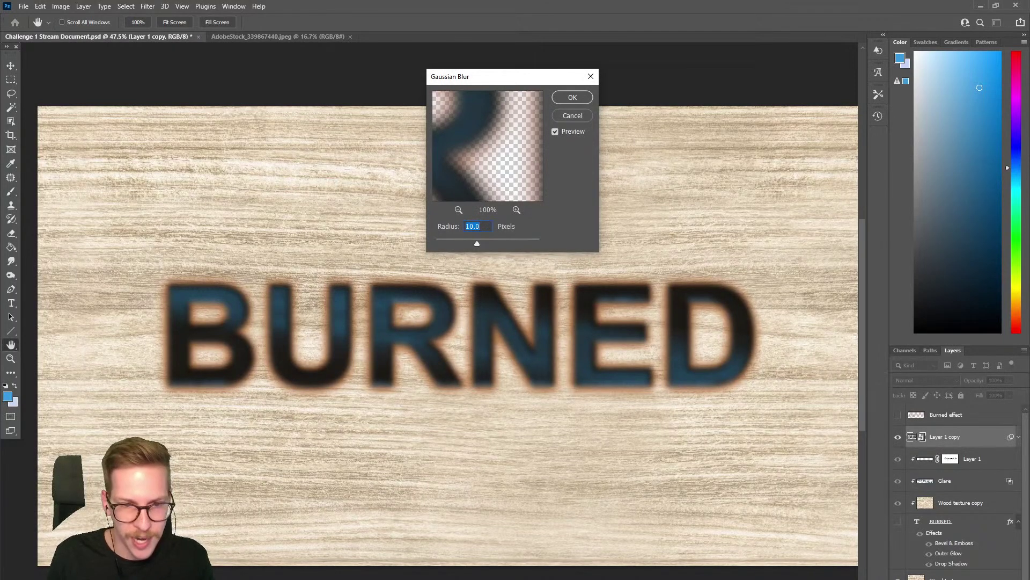
pyautogui.write('2')
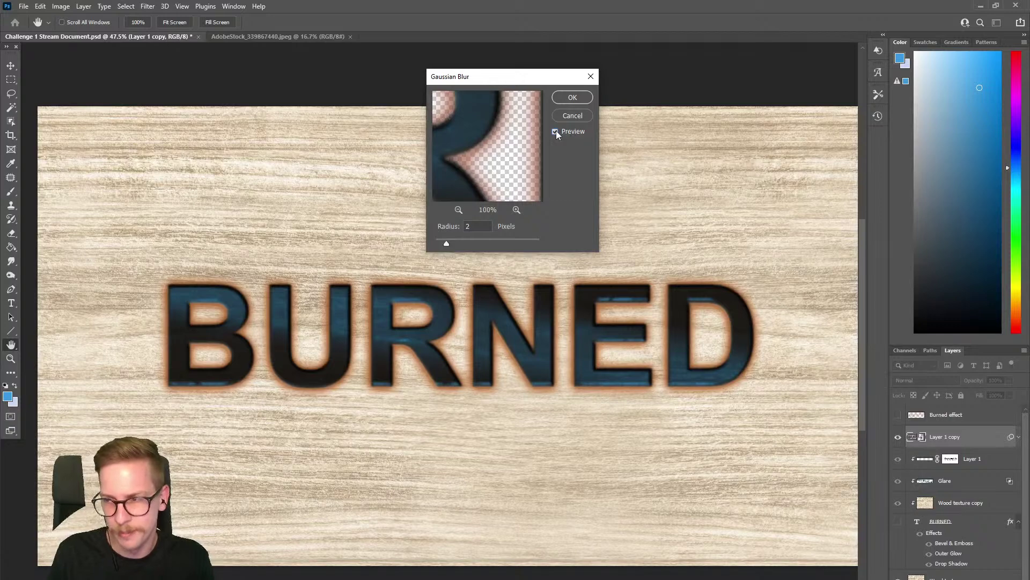
pyautogui.click(572, 97)
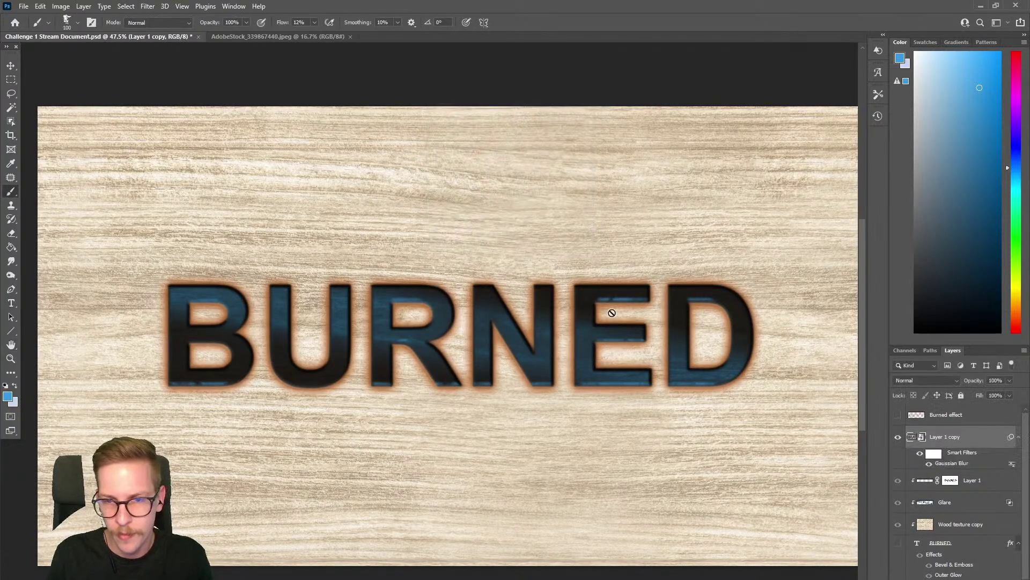
# Compare the edges of the N and E close up without and with the Gaussian Blur.
pyautogui.scroll(5, 616, 306)
pyautogui.scroll(3, 646, 281)
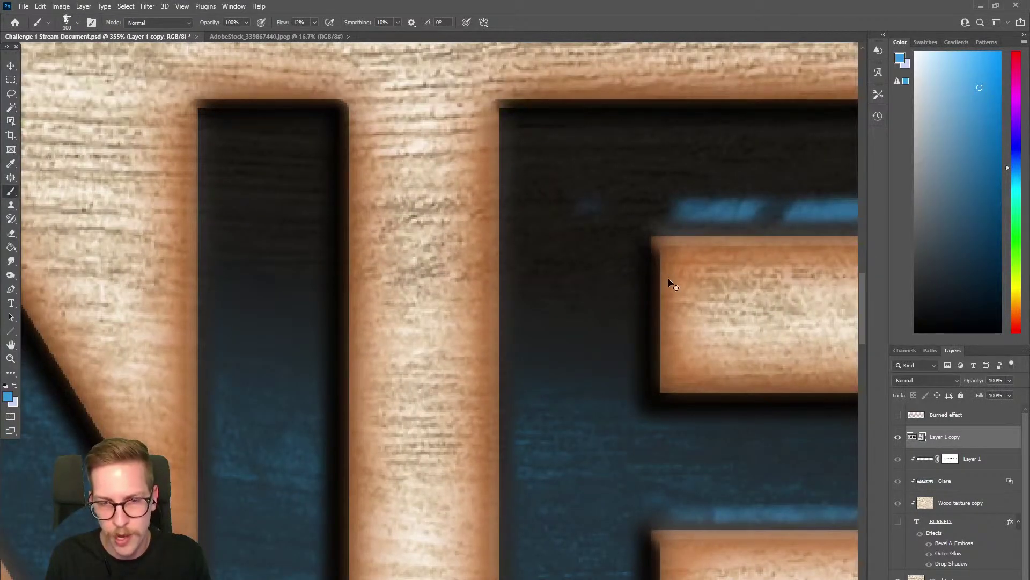
pyautogui.hotkey('ctrl', 'z')
pyautogui.hotkey('ctrl', 'shift', 'z')
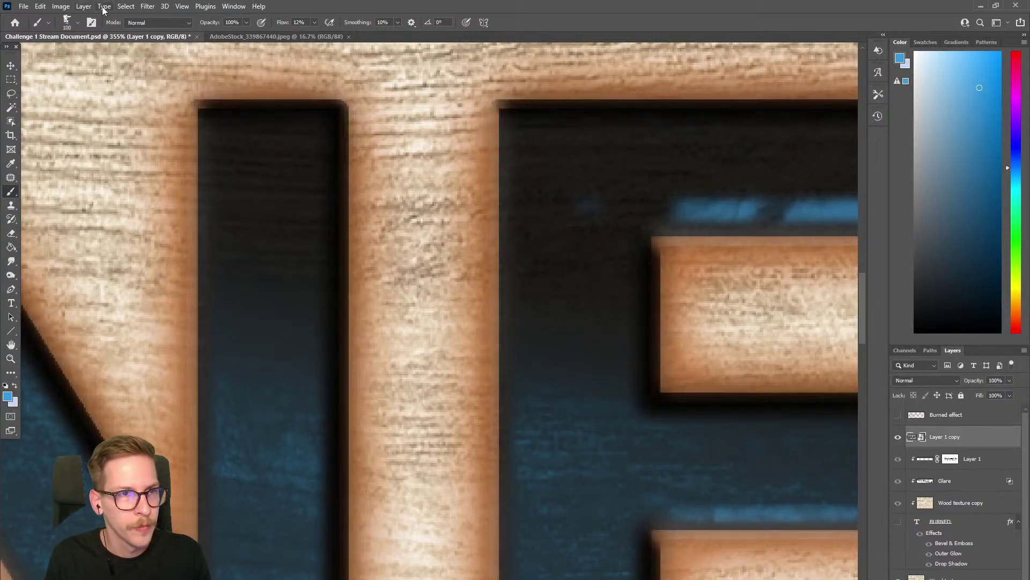
# Set the radius of the lettering copy's Gaussian Blur smart filter to 1 pixel.
pyautogui.scroll(-8, 611, 387)
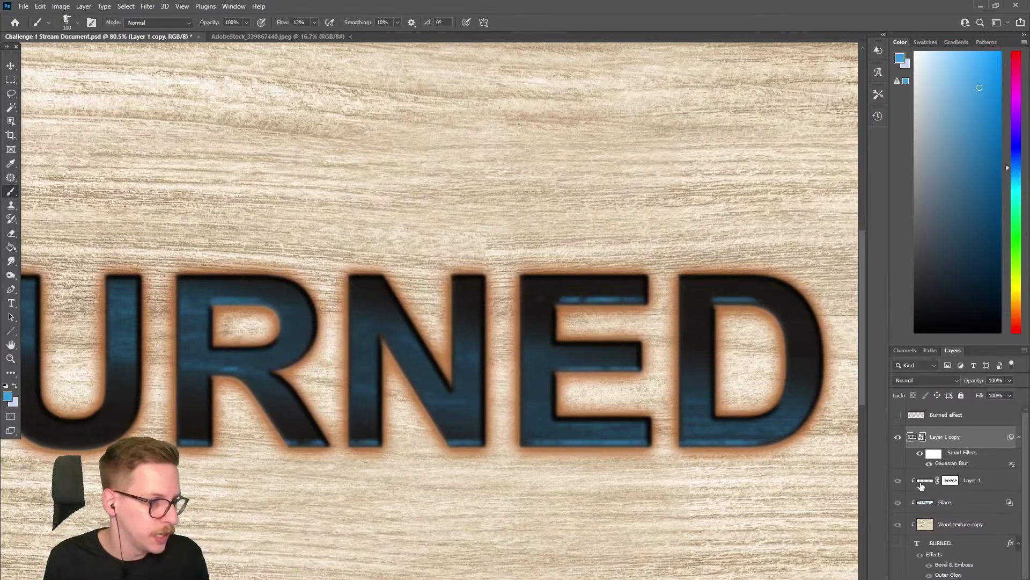
pyautogui.doubleClick(962, 464)
pyautogui.write('1')
pyautogui.click(572, 98)
# Inspect the softened letter edges close up with the smart filters off and on, and view the whole board.
pyautogui.moveTo(539, 328); pyautogui.dragTo(609, 294)
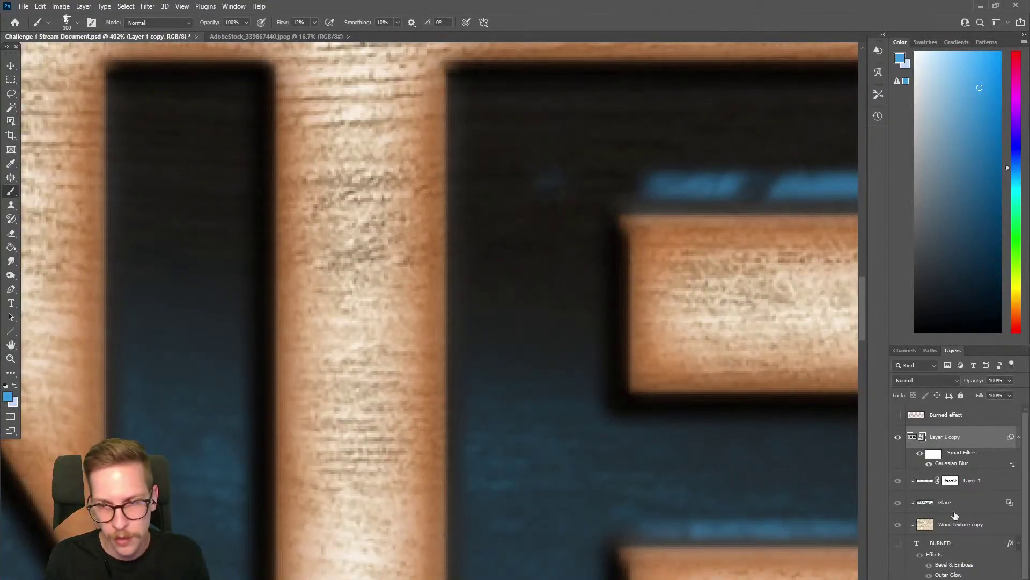
pyautogui.click(919, 453)
pyautogui.click(919, 454)
pyautogui.moveTo(624, 370)
pyautogui.mouseDown()
pyautogui.moveTo(546, 395)
pyautogui.moveTo(448, 371)
pyautogui.moveTo(460, 376)
pyautogui.mouseUp()
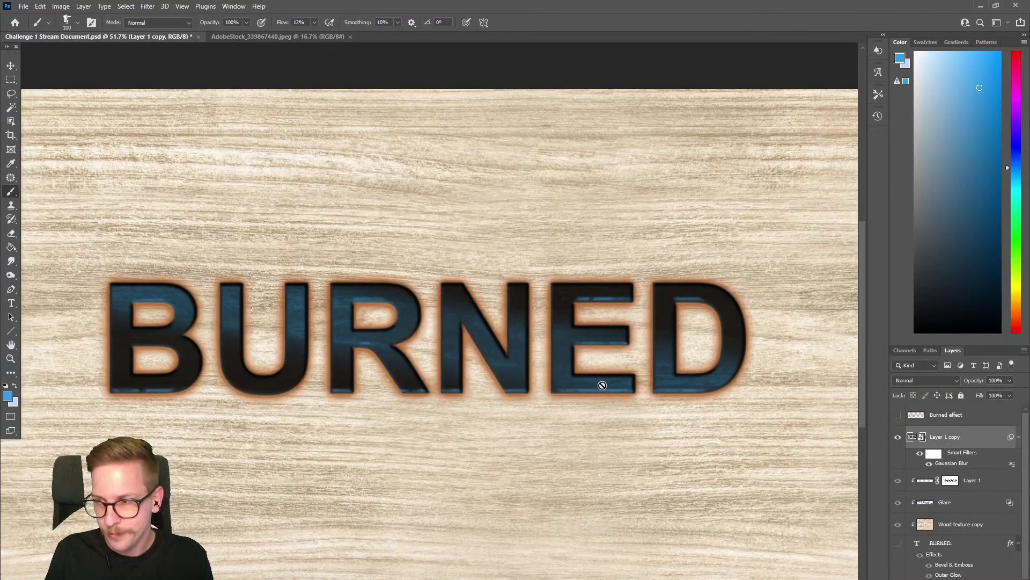
pyautogui.moveTo(607, 357)
pyautogui.mouseDown()
pyautogui.moveTo(559, 384)
pyautogui.moveTo(547, 382)
pyautogui.moveTo(552, 372)
pyautogui.mouseUp()
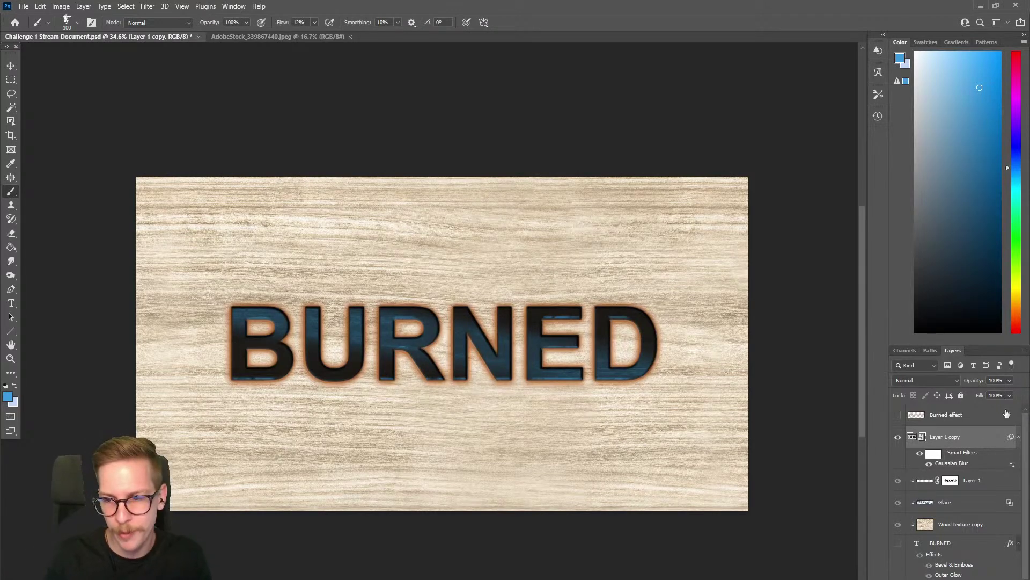
pyautogui.moveTo(697, 371); pyautogui.dragTo(680, 366)
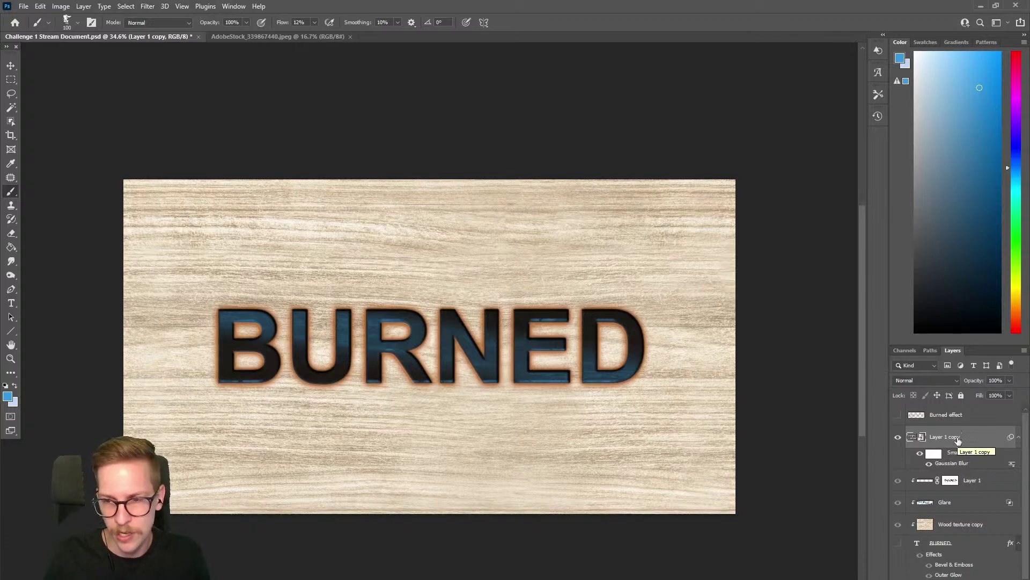
# Make the Burned effect layer visible again, compare it on and off, and set its opacity to 78%.
pyautogui.click(899, 415)
pyautogui.click(899, 417)
pyautogui.click(899, 416)
pyautogui.click(899, 416)
pyautogui.click(899, 416)
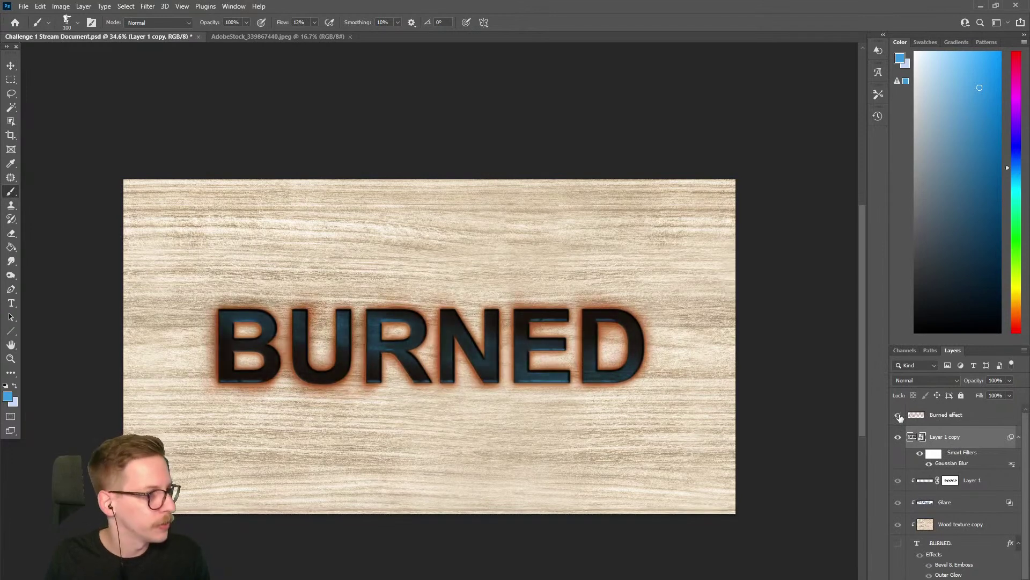
pyautogui.click(960, 415)
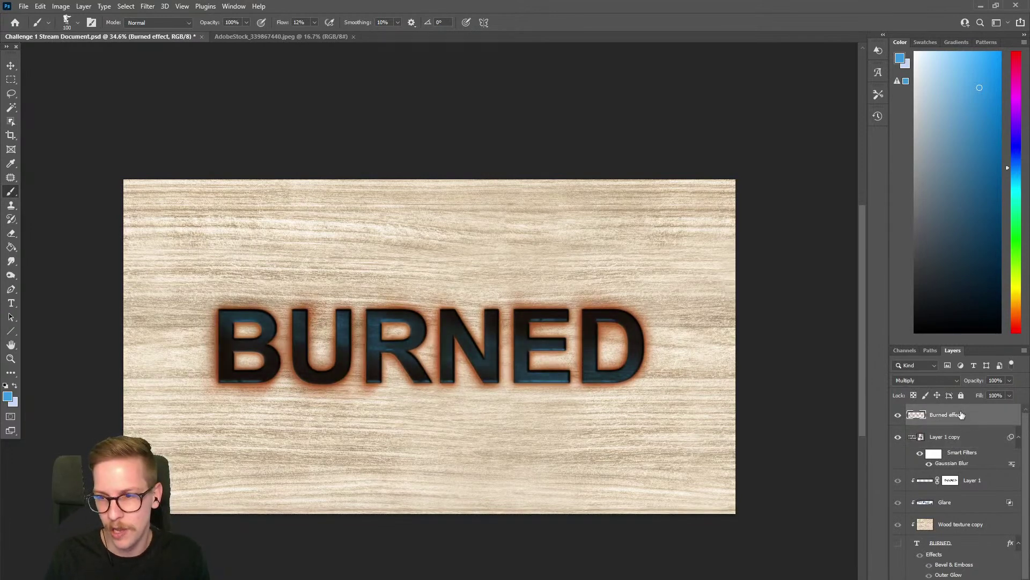
pyautogui.click(1011, 381)
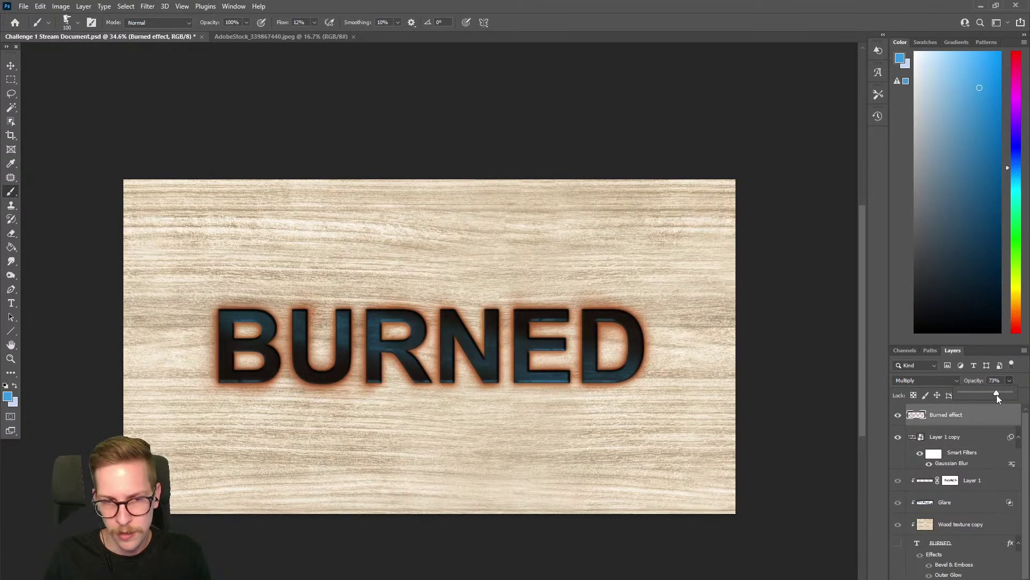
pyautogui.click(951, 418)
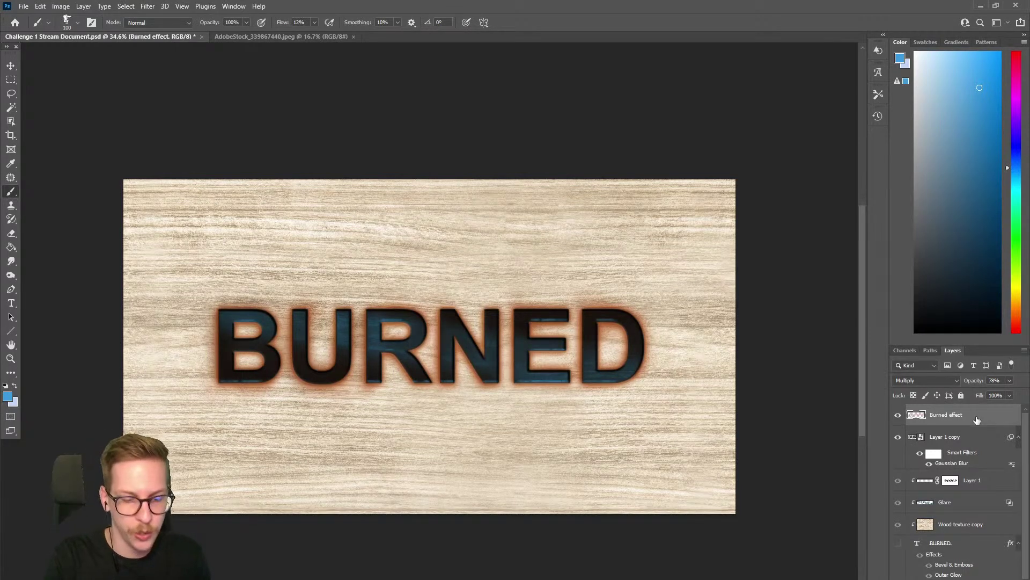
# Create a new layer named Vignette in Multiply mode above the Burned effect layer.
pyautogui.hotkey('ctrl', 'shift', 'n')
pyautogui.write('Vignette')
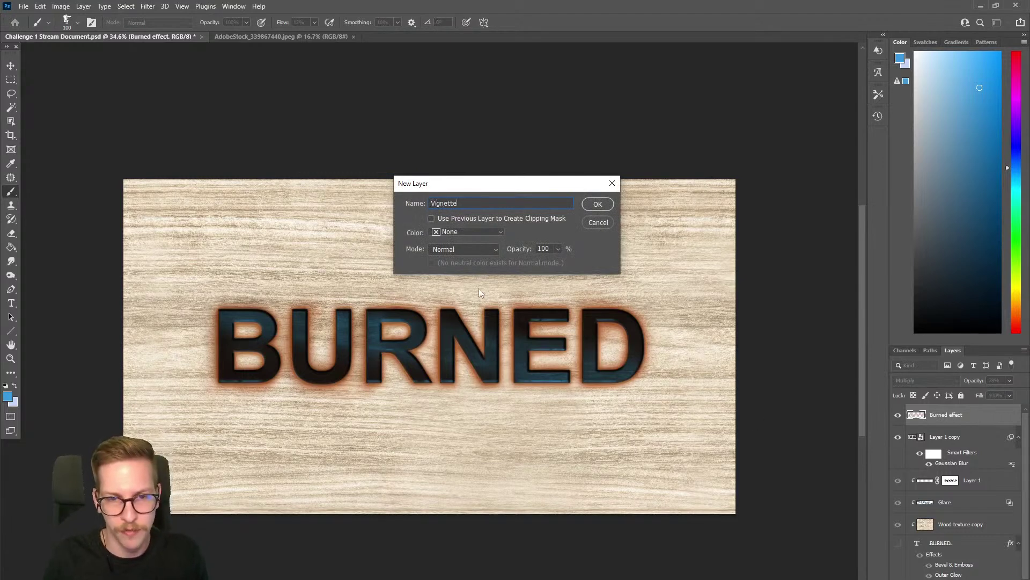
pyautogui.click(465, 249)
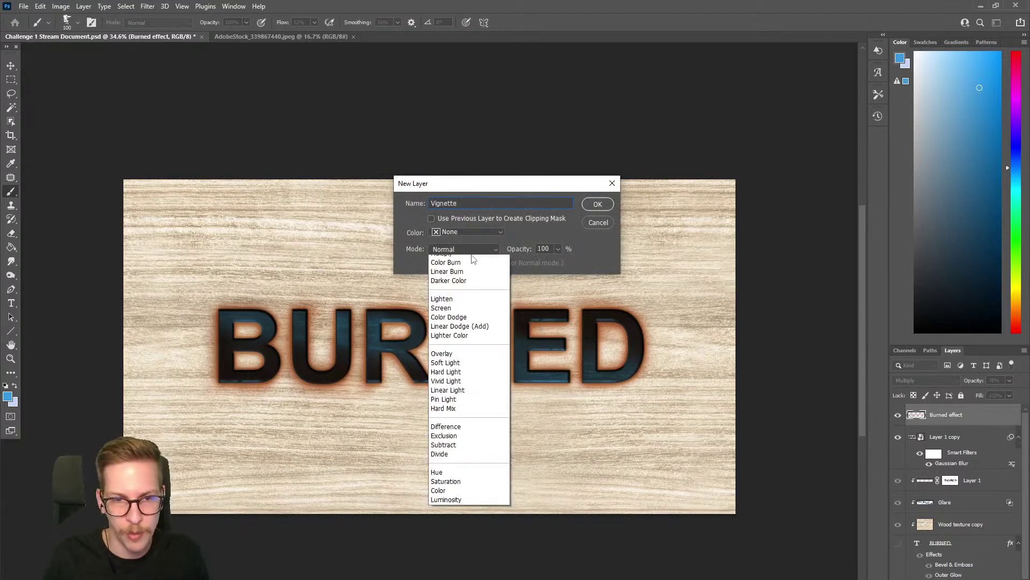
pyautogui.click(467, 295)
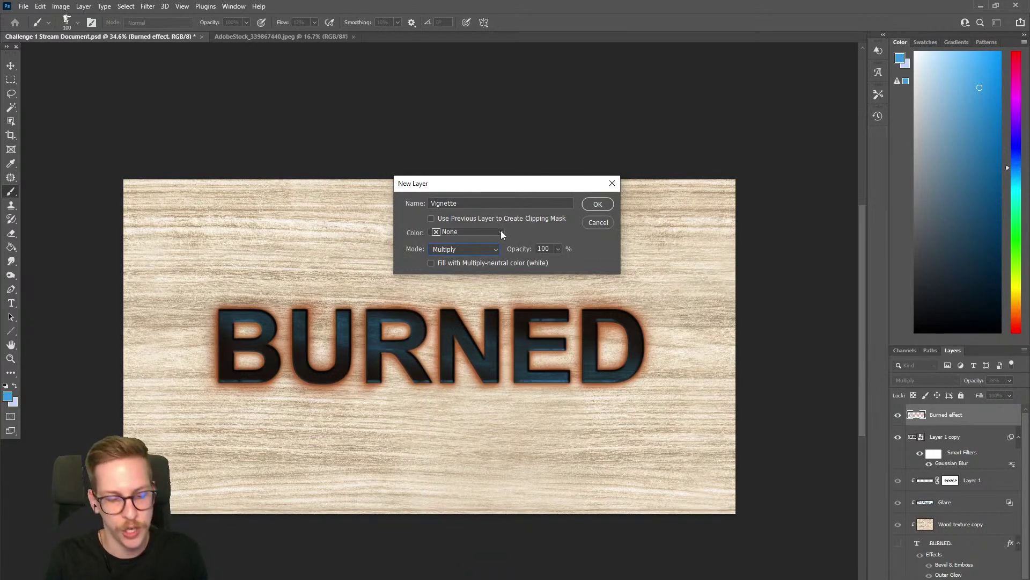
pyautogui.click(596, 205)
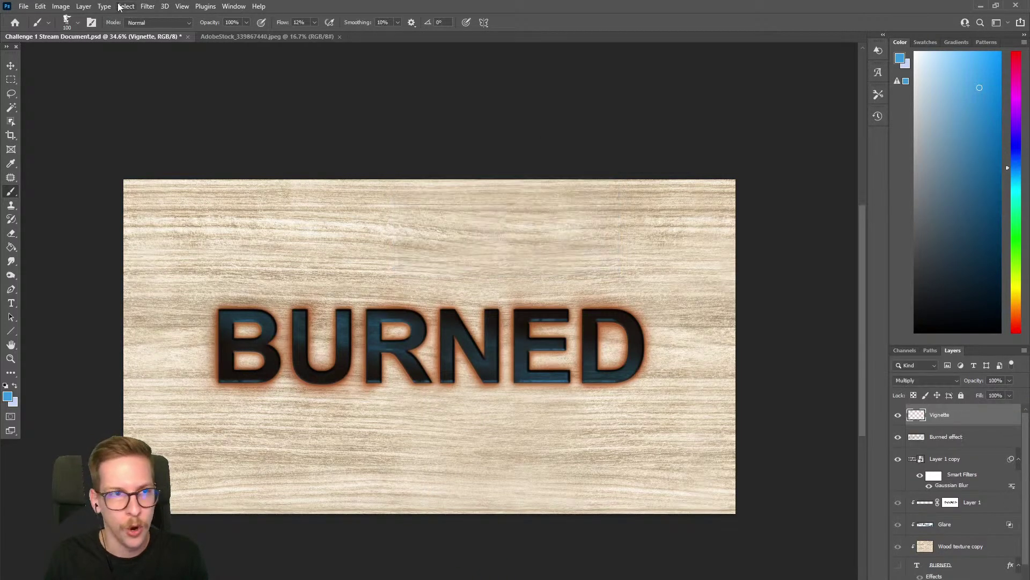
pyautogui.click(83, 6)
pyautogui.moveTo(108, 18)
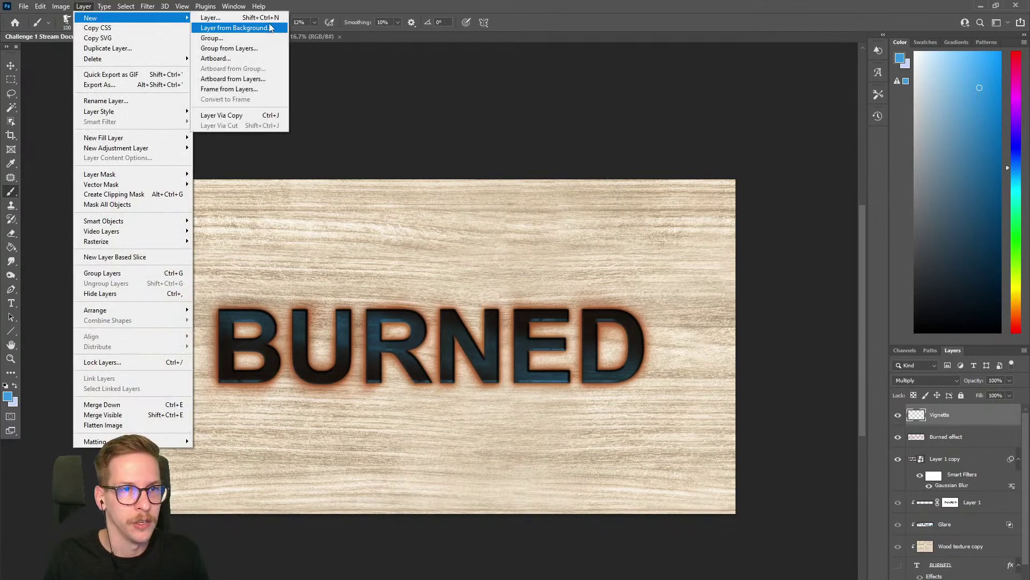
pyautogui.click(354, 12)
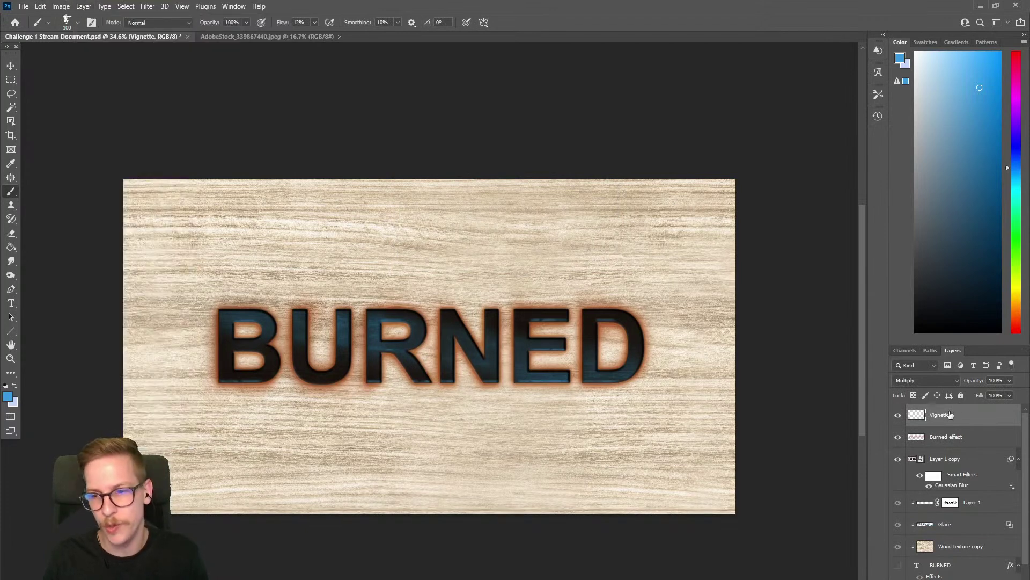
pyautogui.press('g')
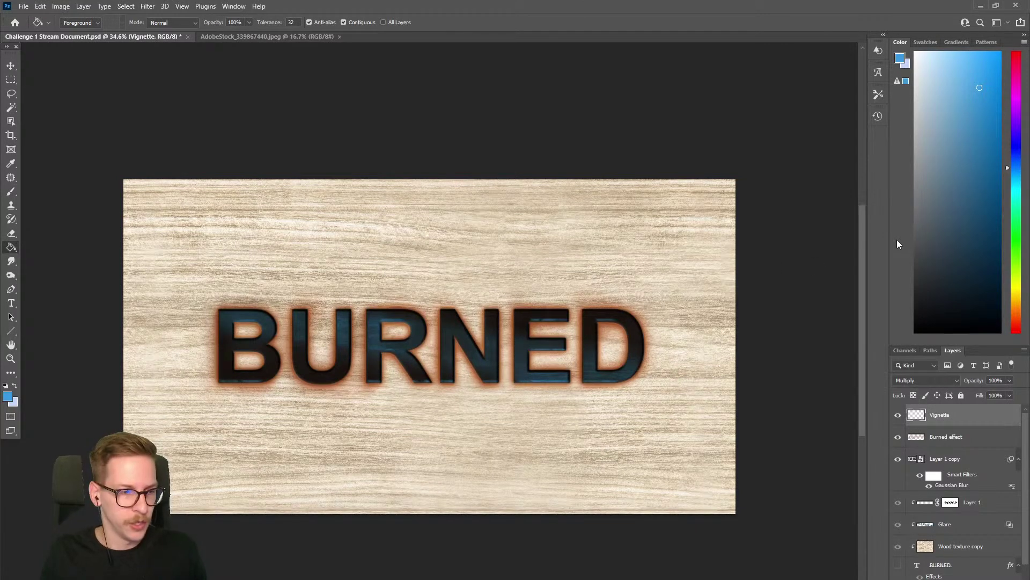
# Choose the soft Airbrush preset for the Brush tool and enlarge it to 500 px.
pyautogui.press('b')
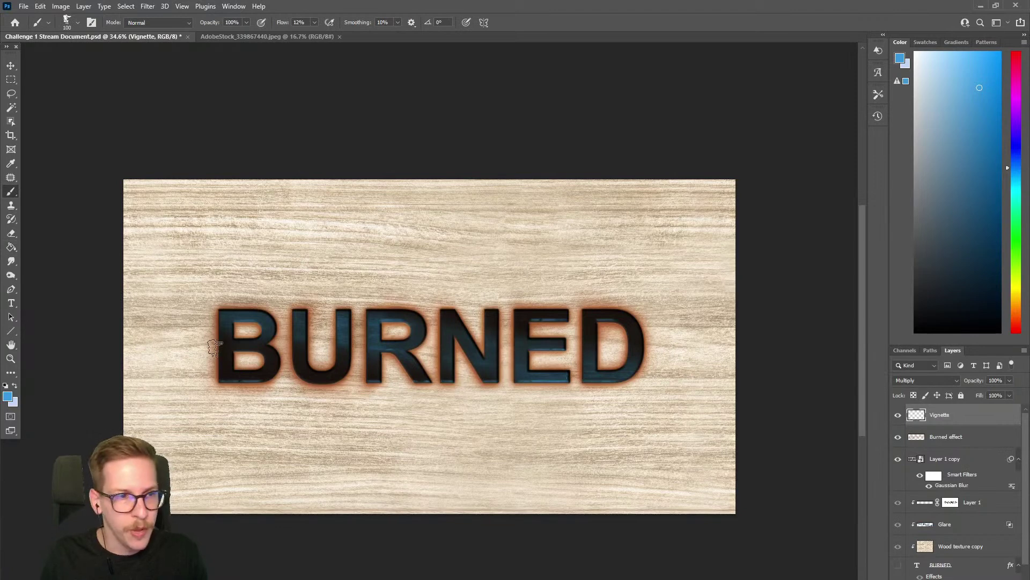
pyautogui.click(78, 23)
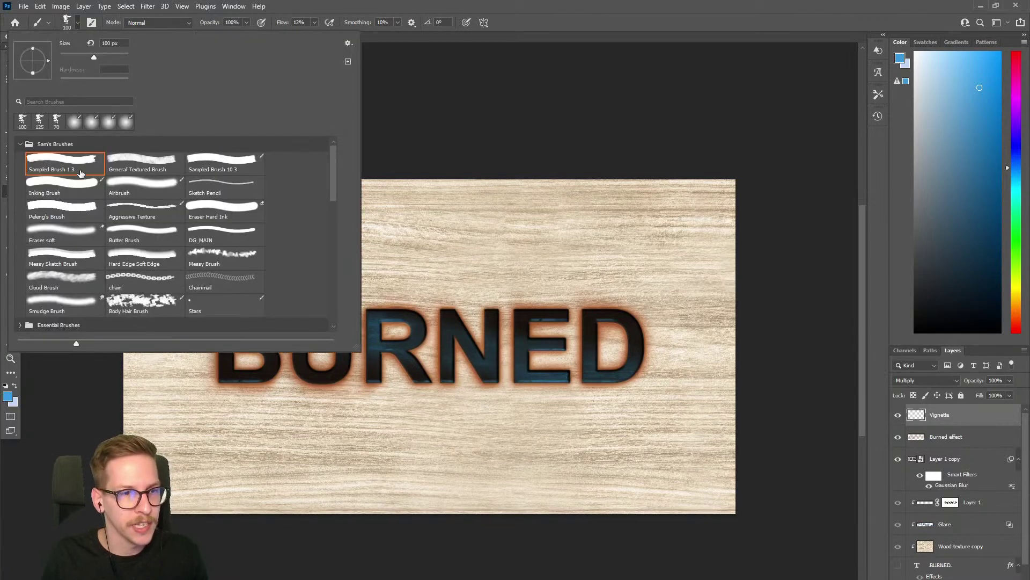
pyautogui.click(137, 186)
pyautogui.click(519, 118)
pyautogui.press(']')
pyautogui.press(']')
pyautogui.press(']')
pyautogui.press(']')
pyautogui.press(']')
# Try painting on the Vignette layer in blue and dark brown over the wood, and undo the strokes.
pyautogui.moveTo(215, 231)
pyautogui.mouseDown()
pyautogui.moveTo(610, 202)
pyautogui.moveTo(299, 442)
pyautogui.moveTo(532, 270)
pyautogui.moveTo(558, 322)
pyautogui.mouseUp()
pyautogui.hotkey('ctrl', 'z')
pyautogui.moveTo(933, 256); pyautogui.dragTo(938, 246)
pyautogui.moveTo(1020, 322); pyautogui.dragTo(1015, 324)
pyautogui.moveTo(925, 252); pyautogui.dragTo(924, 239)
pyautogui.moveTo(531, 295)
pyautogui.mouseDown()
pyautogui.moveTo(524, 272)
pyautogui.moveTo(565, 147)
pyautogui.moveTo(405, 246)
pyautogui.mouseUp()
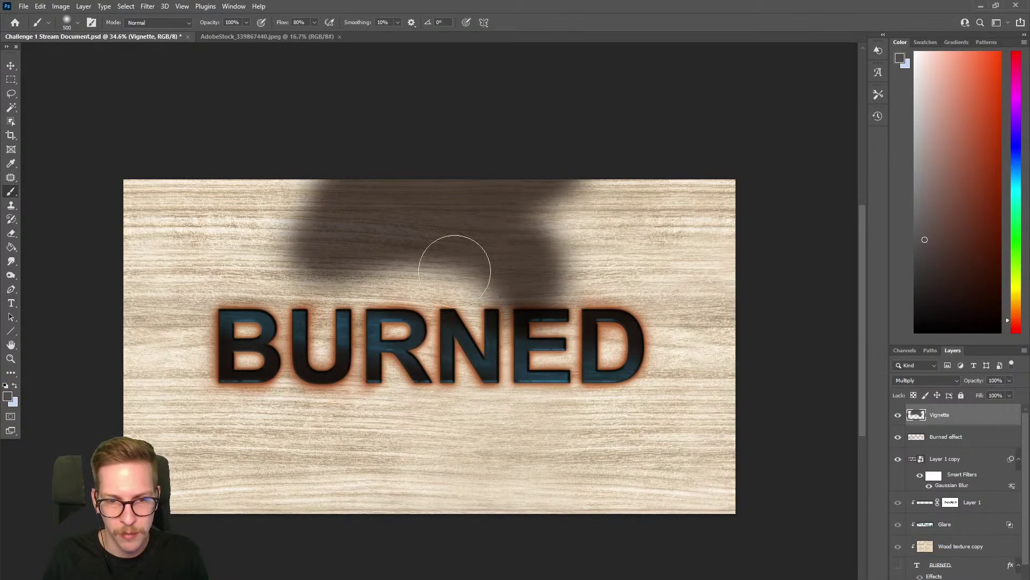
pyautogui.hotkey('ctrl', 'z')
# Set the foreground colour to a muted reddish brown, testing it along the board's upper edge and undoing the test strokes.
pyautogui.moveTo(936, 274); pyautogui.dragTo(932, 265)
pyautogui.moveTo(683, 217)
pyautogui.mouseDown()
pyautogui.moveTo(501, 147)
pyautogui.moveTo(598, 119)
pyautogui.moveTo(344, 174)
pyautogui.mouseUp()
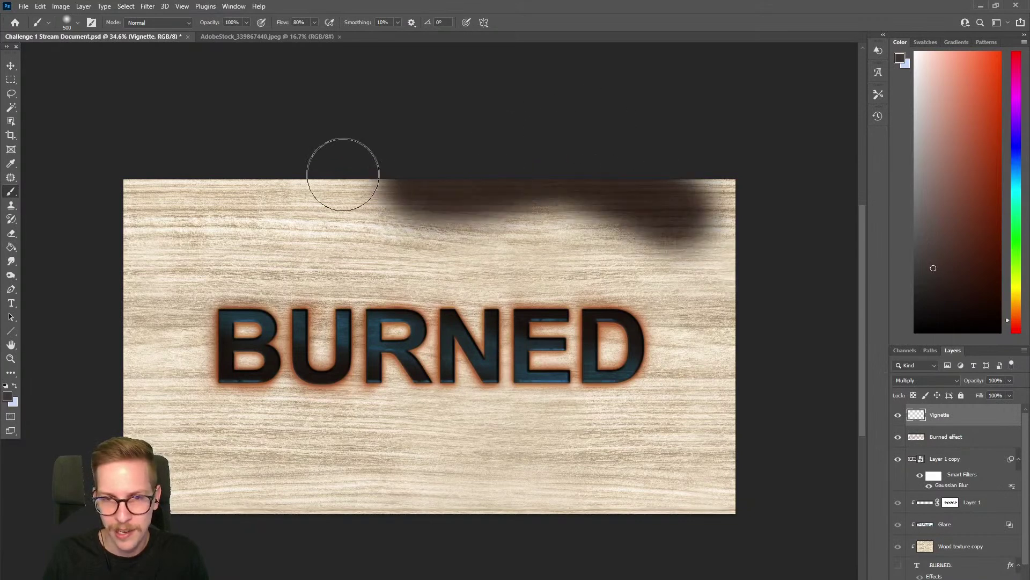
pyautogui.moveTo(937, 254); pyautogui.dragTo(934, 223)
pyautogui.moveTo(288, 150)
pyautogui.mouseDown()
pyautogui.moveTo(571, 197)
pyautogui.moveTo(477, 188)
pyautogui.moveTo(766, 188)
pyautogui.mouseUp()
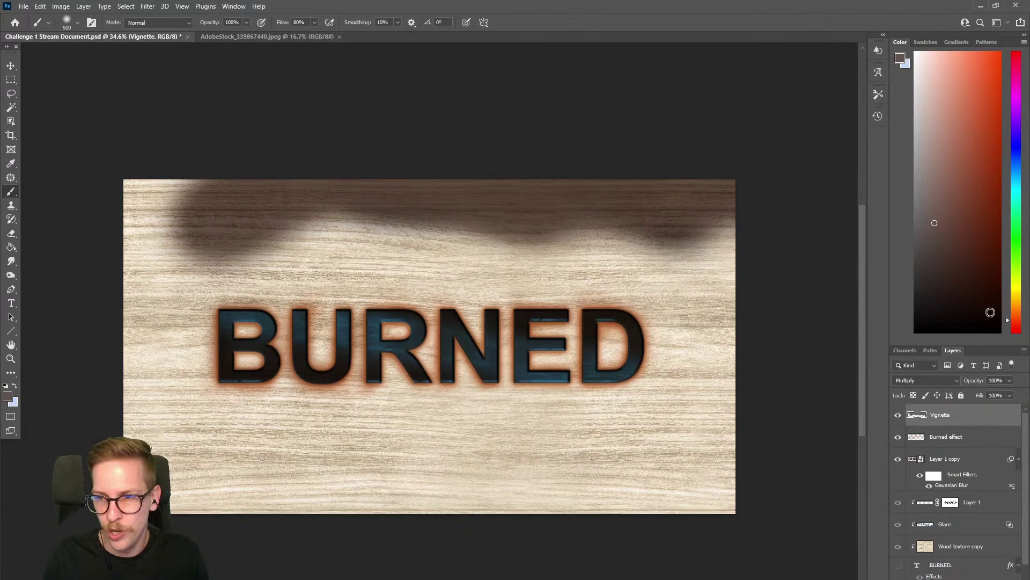
pyautogui.click(1017, 327)
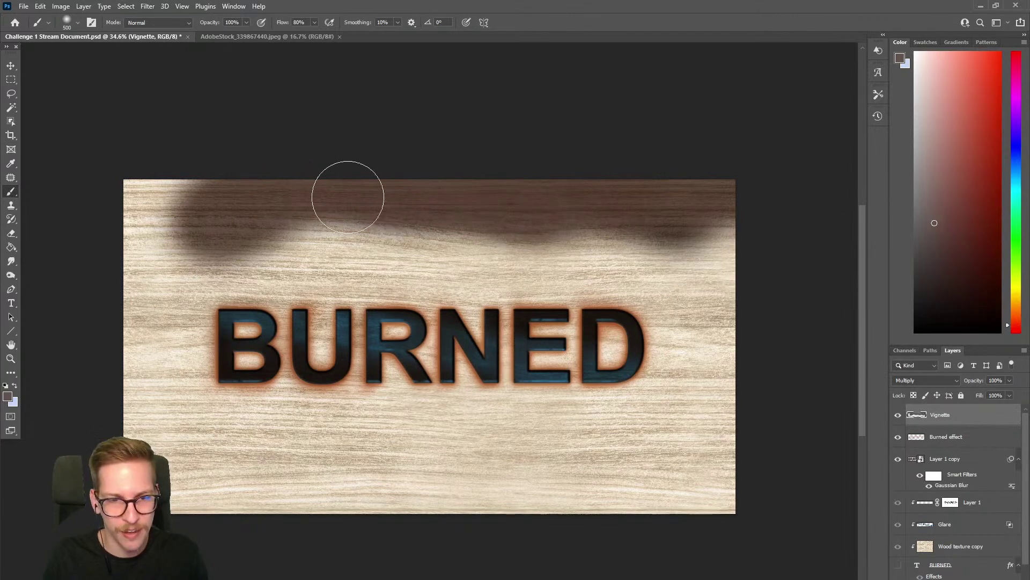
pyautogui.hotkey('ctrl', 'z')
pyautogui.hotkey('ctrl', 'z')
# Try filling the whole Vignette layer with the reddish brown using the Paint Bucket, and undo the fill.
pyautogui.press('g')
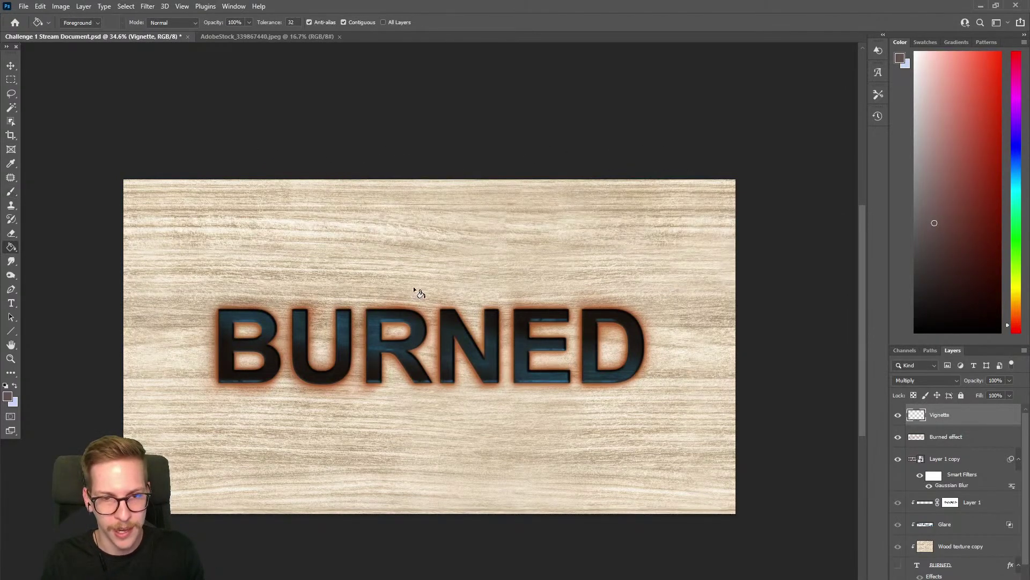
pyautogui.click(414, 291)
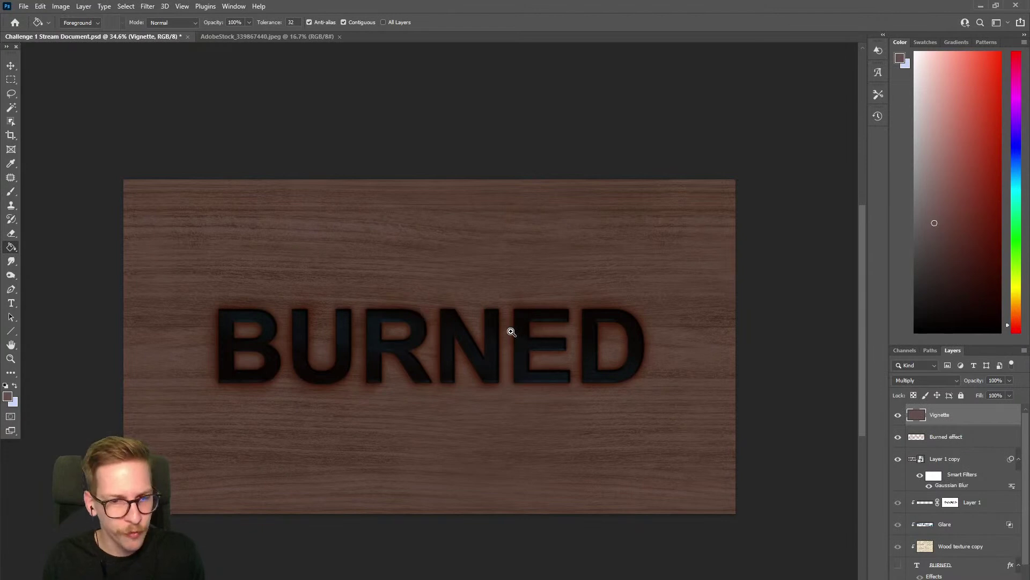
pyautogui.scroll(-2, 492, 334)
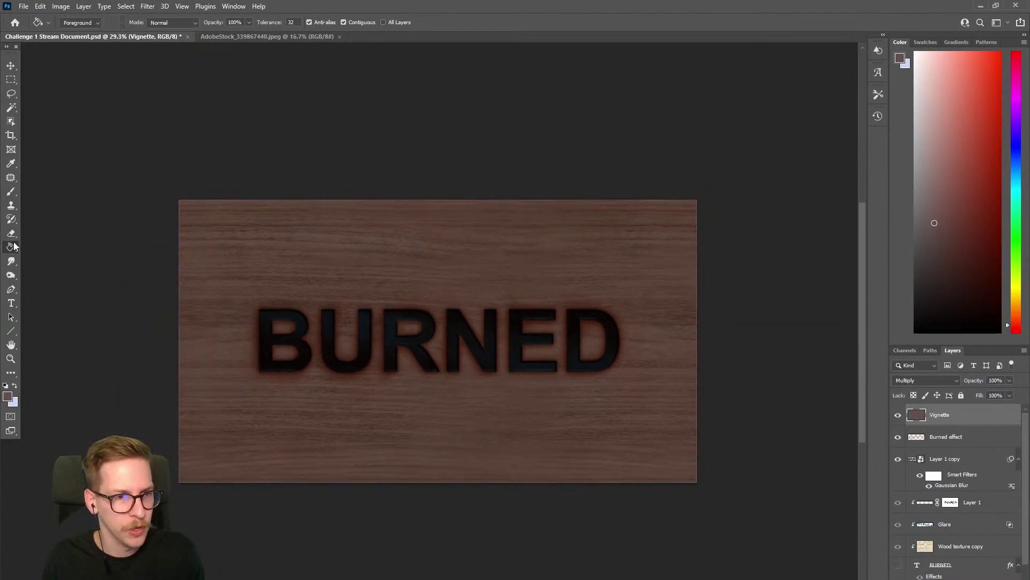
pyautogui.hotkey('ctrl', 'z')
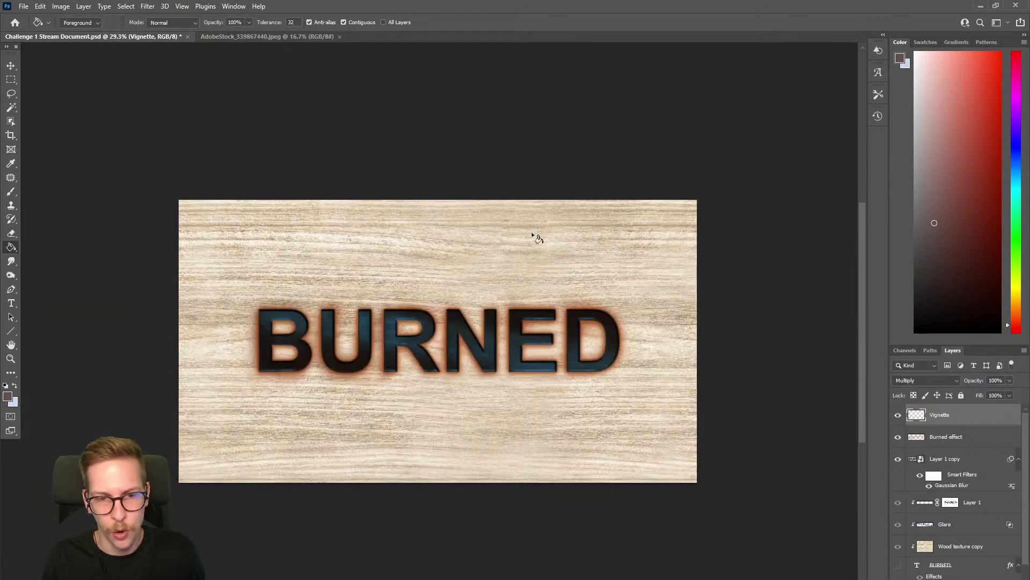
# Set the brush flow to 9% and paint soft brown shading along the board's edges, enlarging the brush to 1300 px.
pyautogui.press('b')
pyautogui.click(314, 23)
pyautogui.moveTo(314, 34); pyautogui.dragTo(280, 38)
pyautogui.press(']')
pyautogui.press(']')
pyautogui.moveTo(205, 166)
pyautogui.mouseDown()
pyautogui.moveTo(654, 148)
pyautogui.moveTo(697, 220)
pyautogui.moveTo(265, 186)
pyautogui.moveTo(92, 372)
pyautogui.moveTo(139, 213)
pyautogui.moveTo(161, 515)
pyautogui.moveTo(173, 168)
pyautogui.moveTo(196, 504)
pyautogui.moveTo(489, 542)
pyautogui.moveTo(543, 525)
pyautogui.moveTo(715, 518)
pyautogui.moveTo(756, 276)
pyautogui.moveTo(747, 440)
pyautogui.moveTo(750, 329)
pyautogui.moveTo(692, 134)
pyautogui.moveTo(685, 150)
pyautogui.moveTo(496, 177)
pyautogui.moveTo(120, 170)
pyautogui.moveTo(764, 212)
pyautogui.moveTo(73, 179)
pyautogui.mouseUp()
pyautogui.press(']')
pyautogui.press(']')
pyautogui.press(']')
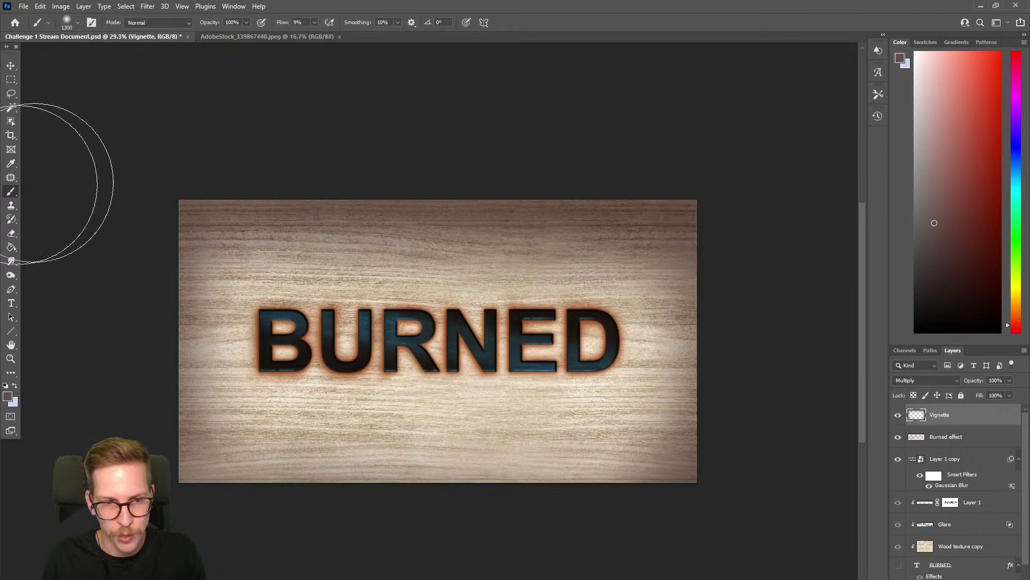
# Paint more soft brown shading around the board's edges, undoing one lower-edge stroke and enlarging the brush to 1700 px.
pyautogui.press('[')
pyautogui.moveTo(148, 349)
pyautogui.mouseDown()
pyautogui.moveTo(564, 517)
pyautogui.moveTo(453, 511)
pyautogui.mouseUp()
pyautogui.hotkey('ctrl', 'z')
pyautogui.press(']')
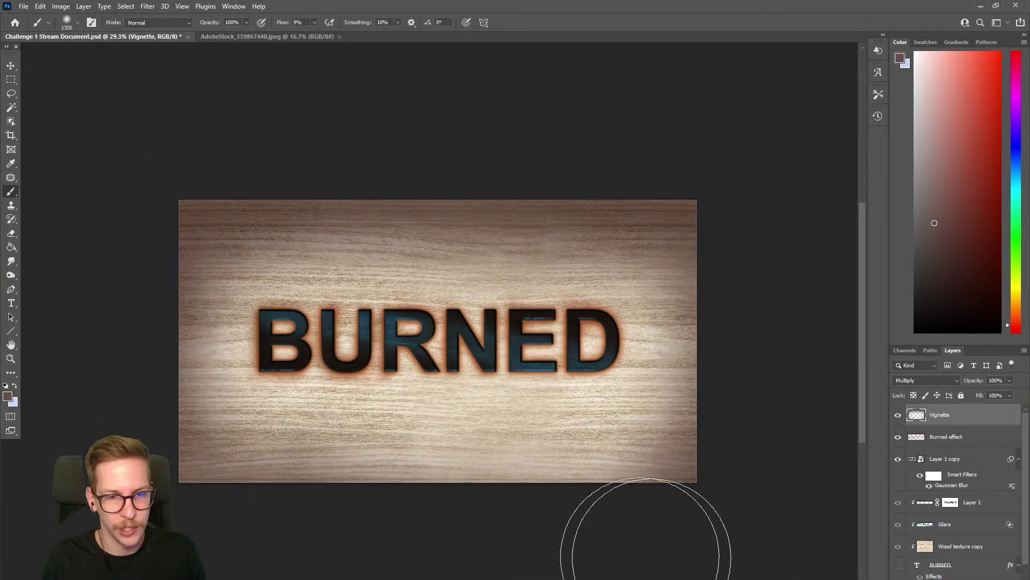
pyautogui.scroll(-1, 723, 467)
pyautogui.scroll(-3, 621, 428)
pyautogui.press(']')
pyautogui.press(']')
pyautogui.press(']')
pyautogui.press(']')
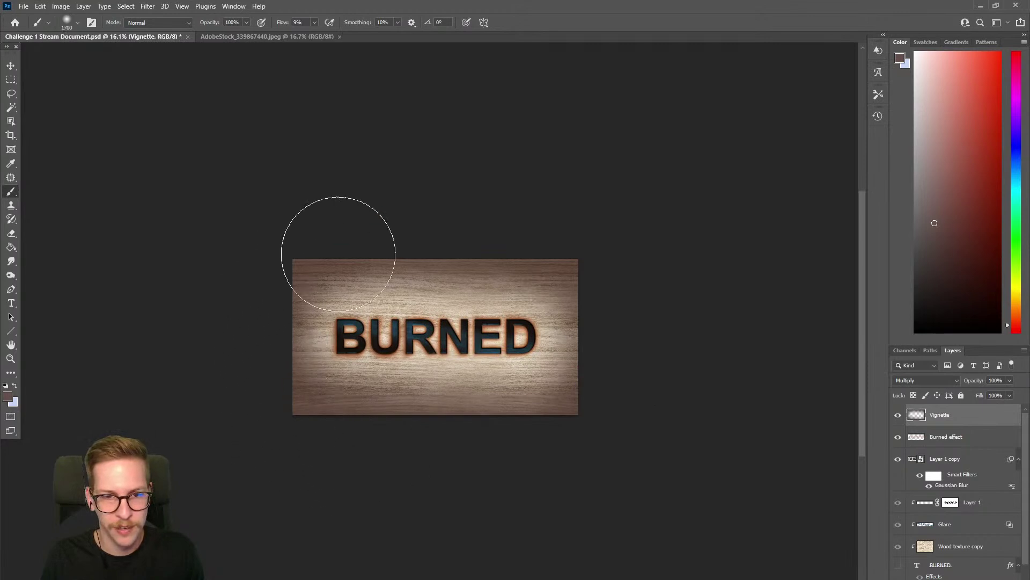
# Set the Eraser to 24% flow and 1300 px, and erase some of the vignette over the upper and left parts of the board.
pyautogui.press('e')
pyautogui.press(']')
pyautogui.press(']')
pyautogui.press(']')
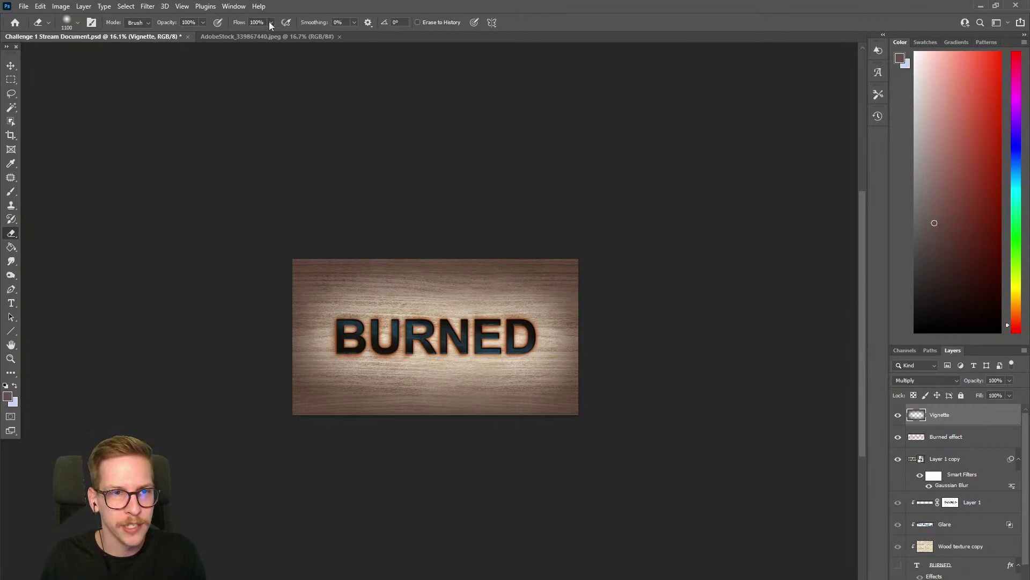
pyautogui.moveTo(269, 22); pyautogui.dragTo(233, 31)
pyautogui.press(']')
pyautogui.press(']')
pyautogui.press(']')
pyautogui.moveTo(380, 295)
pyautogui.mouseDown()
pyautogui.moveTo(322, 343)
pyautogui.moveTo(345, 357)
pyautogui.moveTo(495, 380)
pyautogui.moveTo(515, 364)
pyautogui.moveTo(333, 362)
pyautogui.moveTo(312, 301)
pyautogui.moveTo(563, 317)
pyautogui.moveTo(403, 367)
pyautogui.moveTo(311, 368)
pyautogui.mouseUp()
# Enlarge the brush to 2000 px and paint brown shading along the board's lower and left edges.
pyautogui.press('b')
pyautogui.press(']')
pyautogui.press(']')
pyautogui.press(']')
pyautogui.moveTo(479, 440)
pyautogui.mouseDown()
pyautogui.moveTo(396, 438)
pyautogui.moveTo(475, 426)
pyautogui.moveTo(635, 264)
pyautogui.moveTo(605, 300)
pyautogui.moveTo(494, 237)
pyautogui.moveTo(372, 223)
pyautogui.moveTo(310, 232)
pyautogui.moveTo(254, 335)
pyautogui.mouseUp()
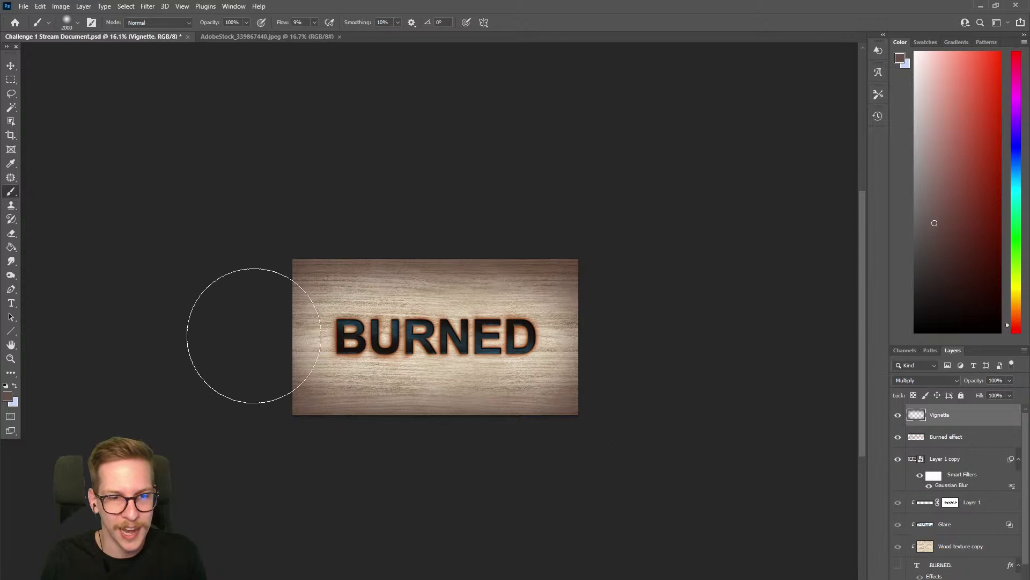
# Compare the board with and without the Vignette layer, and touch up the lower shading with a 1900 px brush.
pyautogui.press('e')
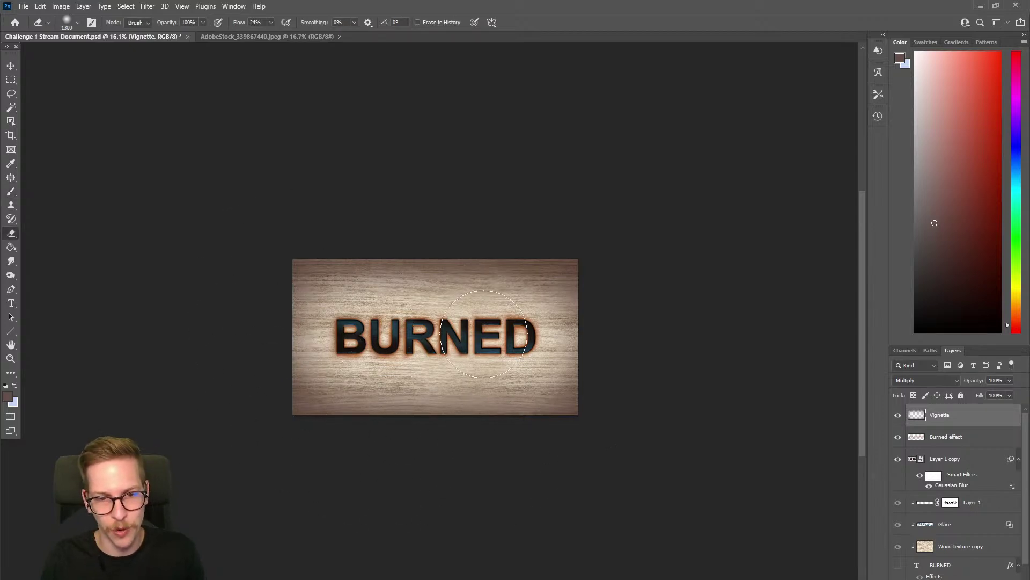
pyautogui.click(899, 415)
pyautogui.click(900, 416)
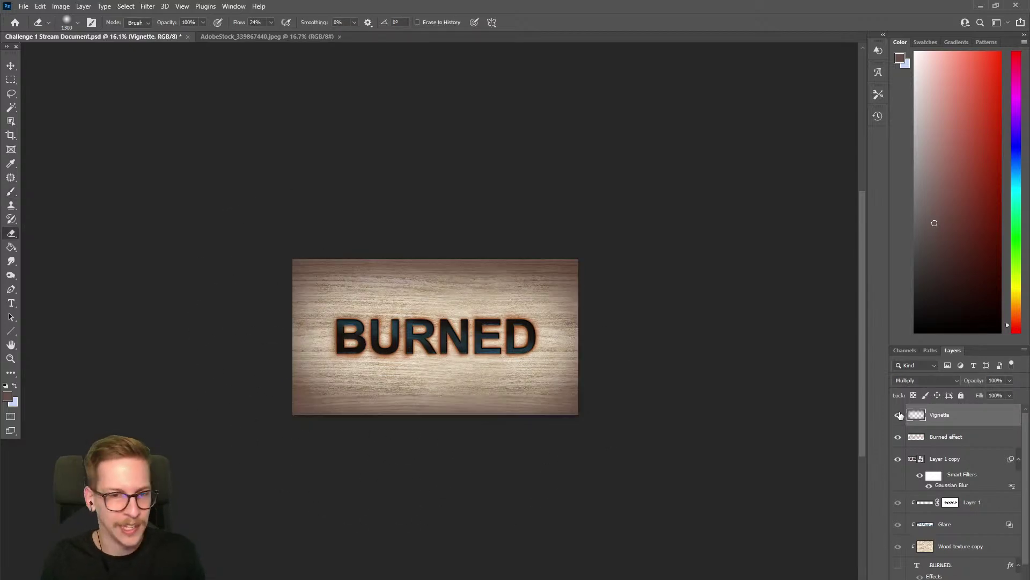
pyautogui.click(900, 416)
pyautogui.click(900, 416)
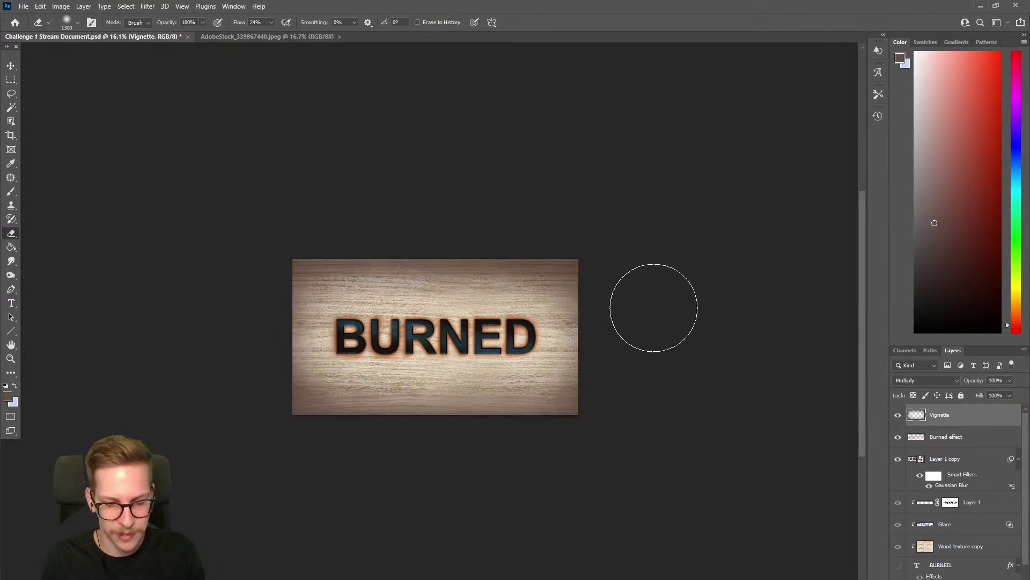
pyautogui.press('b')
pyautogui.press('[')
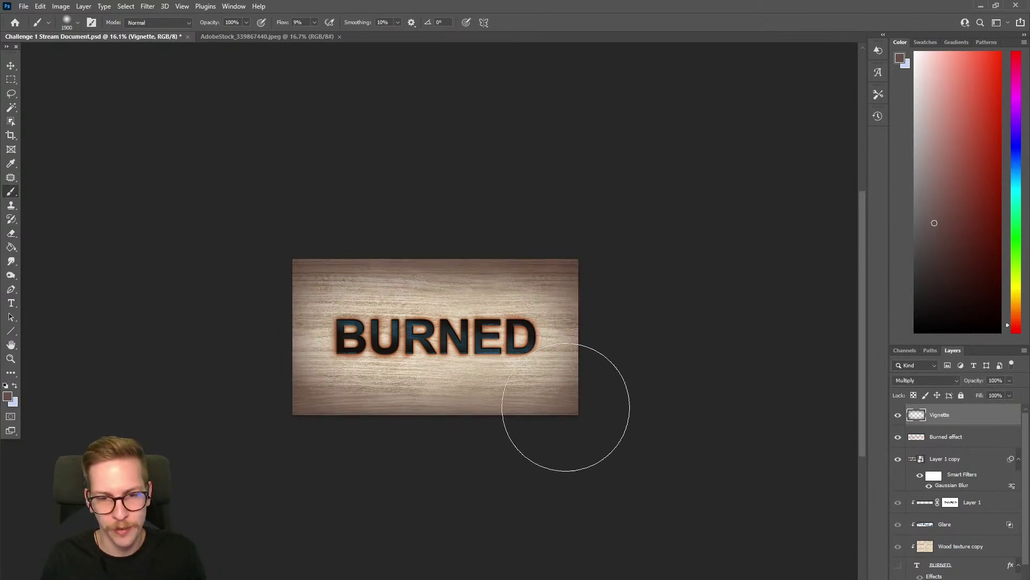
pyautogui.moveTo(478, 379)
pyautogui.mouseDown()
pyautogui.moveTo(499, 359)
pyautogui.moveTo(462, 336)
pyautogui.moveTo(437, 350)
pyautogui.moveTo(452, 399)
pyautogui.mouseUp()
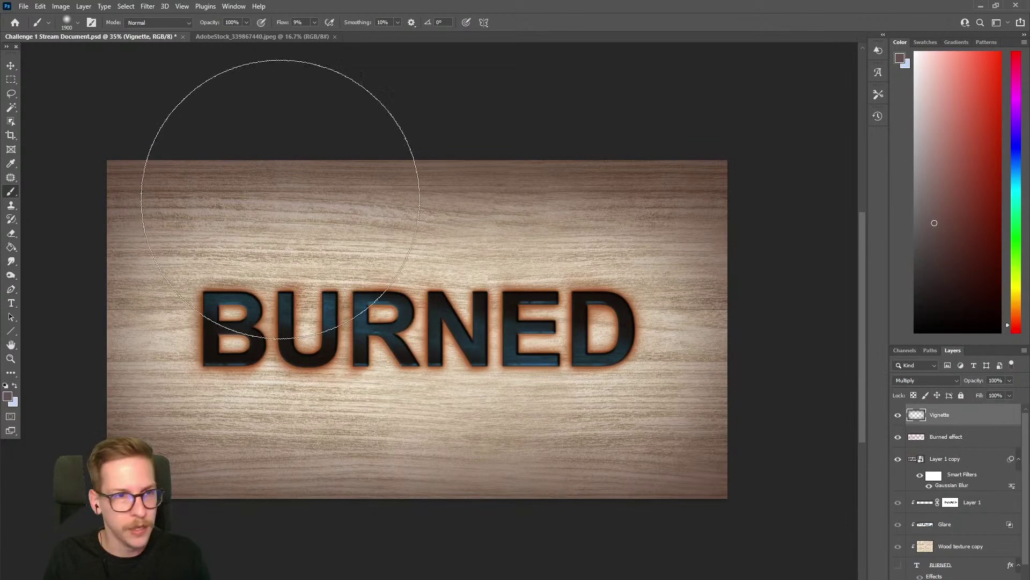
# Add a Levels adjustment layer above Vignette with the black input at 4 and the white input at 248.
pyautogui.click(83, 5)
pyautogui.moveTo(130, 148)
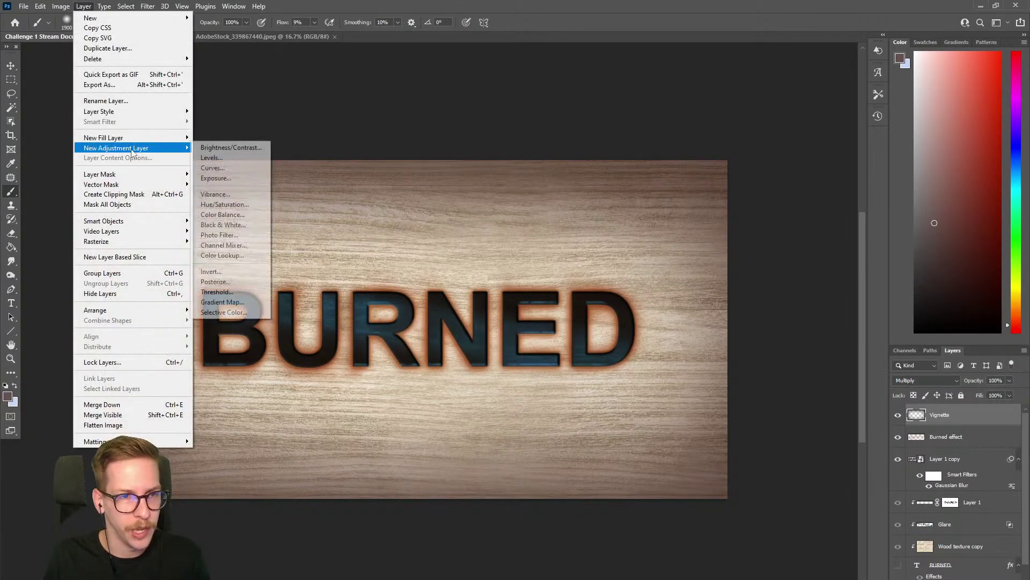
pyautogui.click(228, 161)
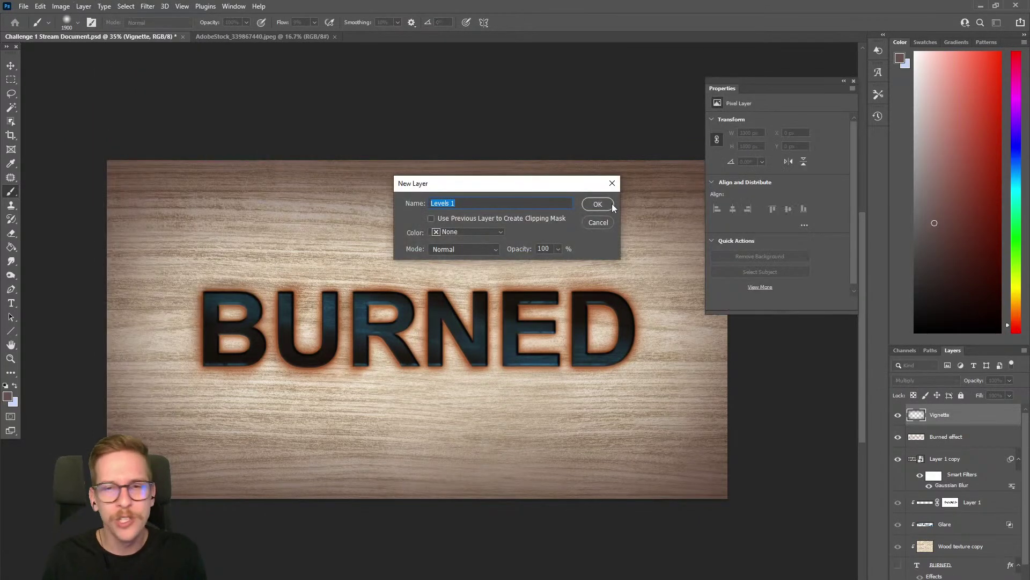
pyautogui.click(598, 204)
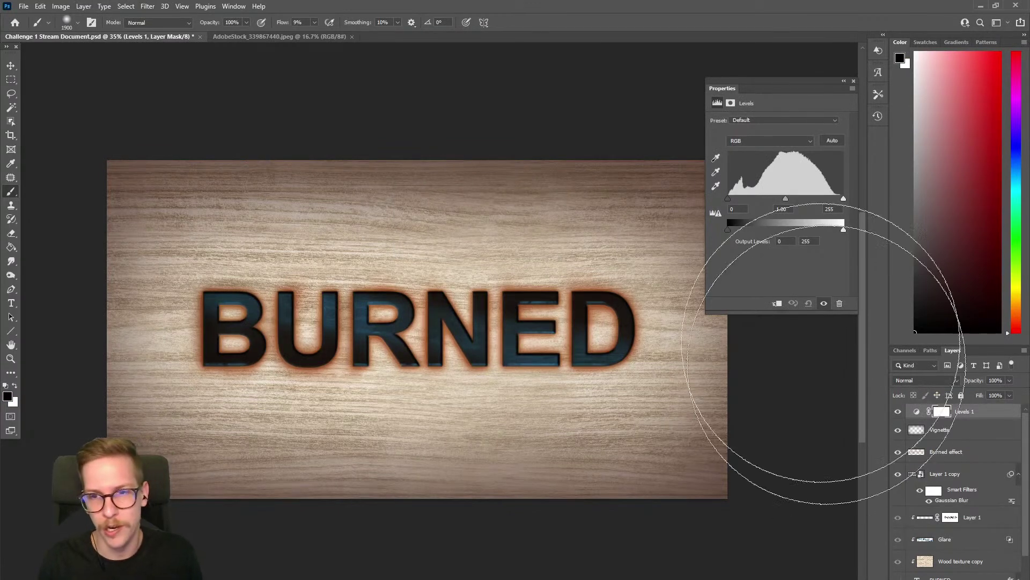
pyautogui.moveTo(843, 198); pyautogui.dragTo(840, 198)
pyautogui.moveTo(728, 197); pyautogui.dragTo(731, 201)
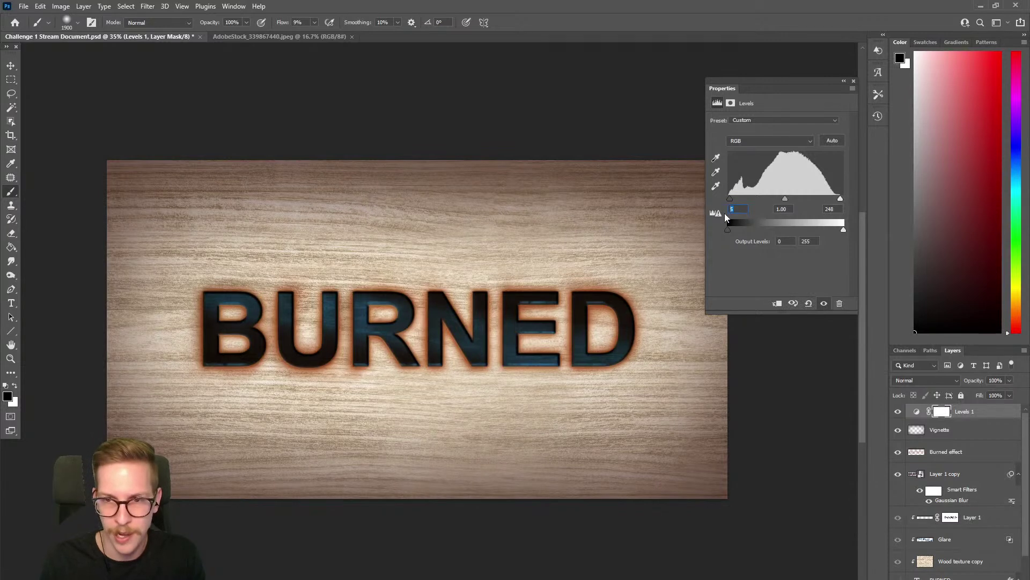
pyautogui.write('4')
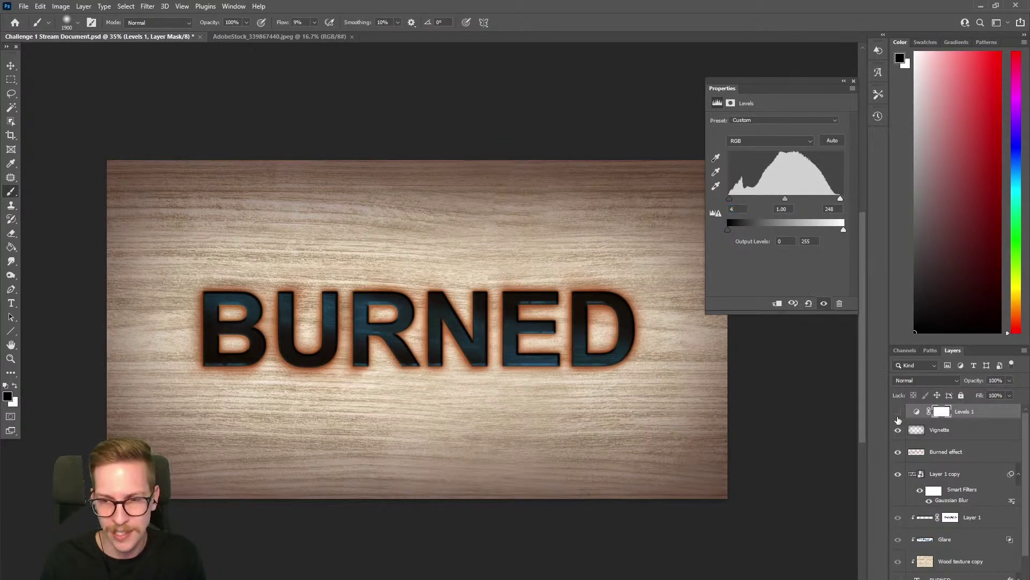
# Set the Levels layer's white input to 251 and compare the board with and without the adjustment.
pyautogui.click(898, 412)
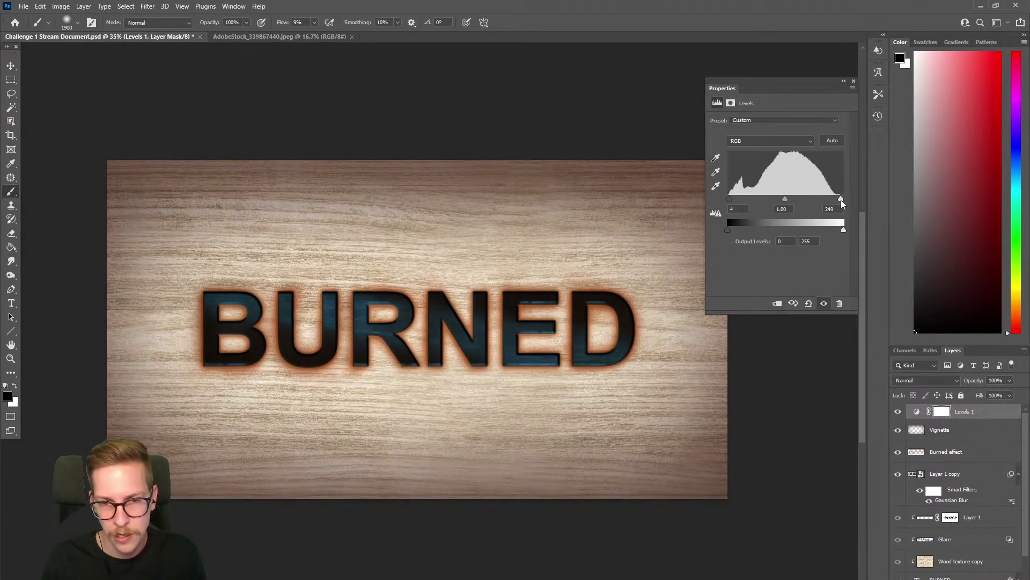
pyautogui.click(898, 412)
pyautogui.click(898, 413)
pyautogui.click(898, 413)
pyautogui.click(899, 413)
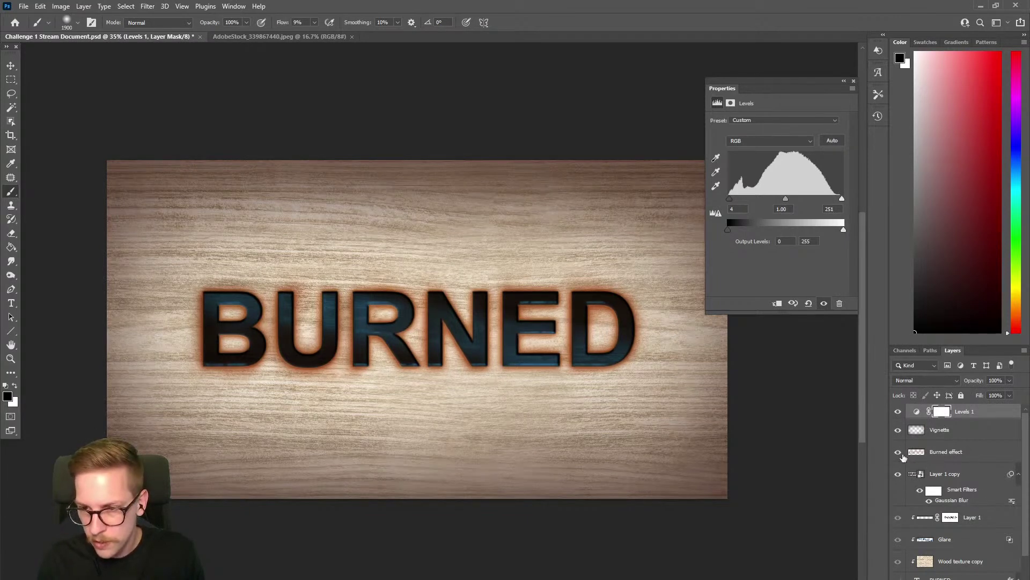
# Set the Gaussian Blur smart filter on Layer 1 copy to 2.0 pixels, and toggle the lettering, Burned effect and Vignette layers to compare.
pyautogui.doubleClick(962, 500)
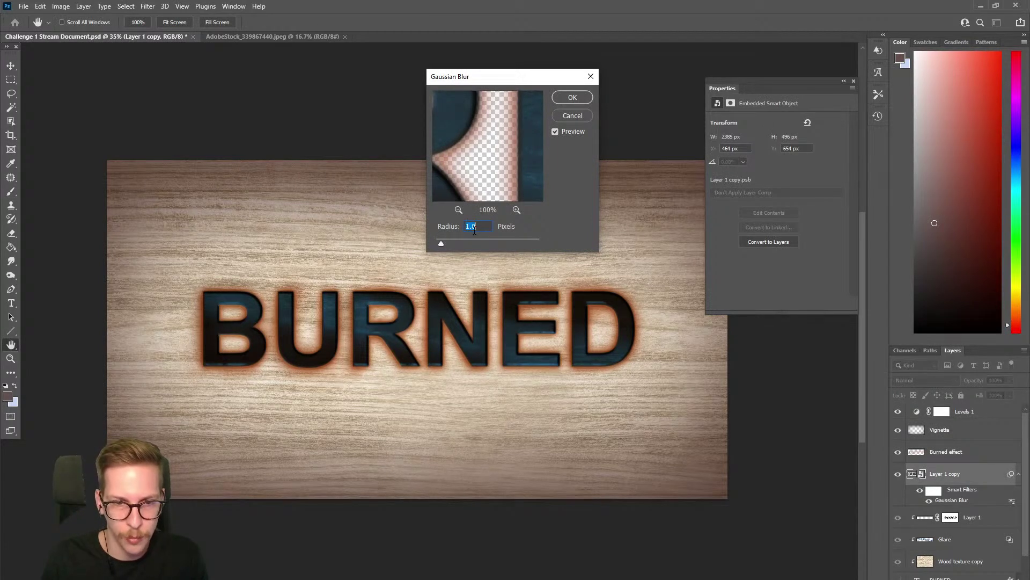
pyautogui.click(570, 97)
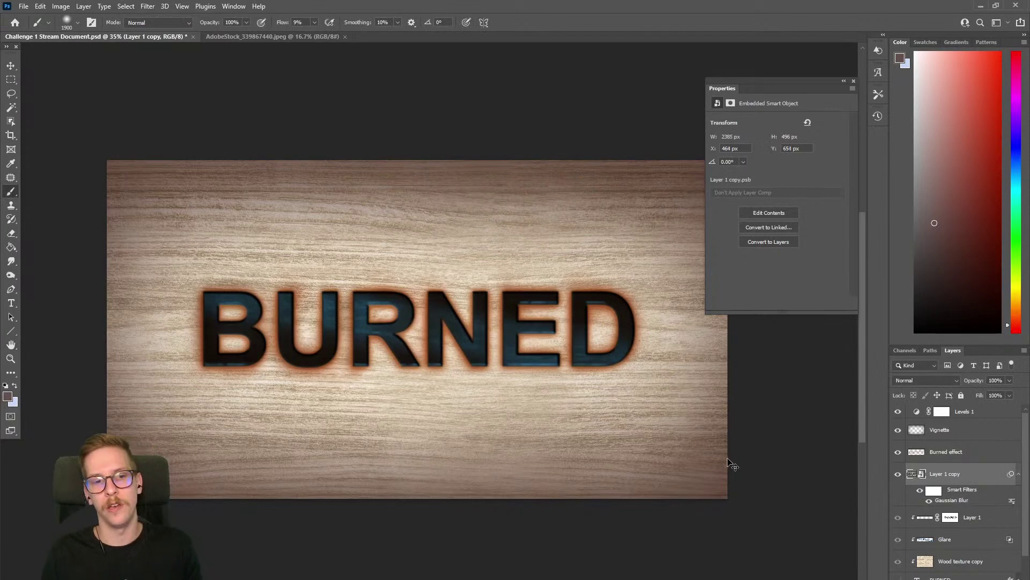
pyautogui.click(899, 475)
pyautogui.click(898, 473)
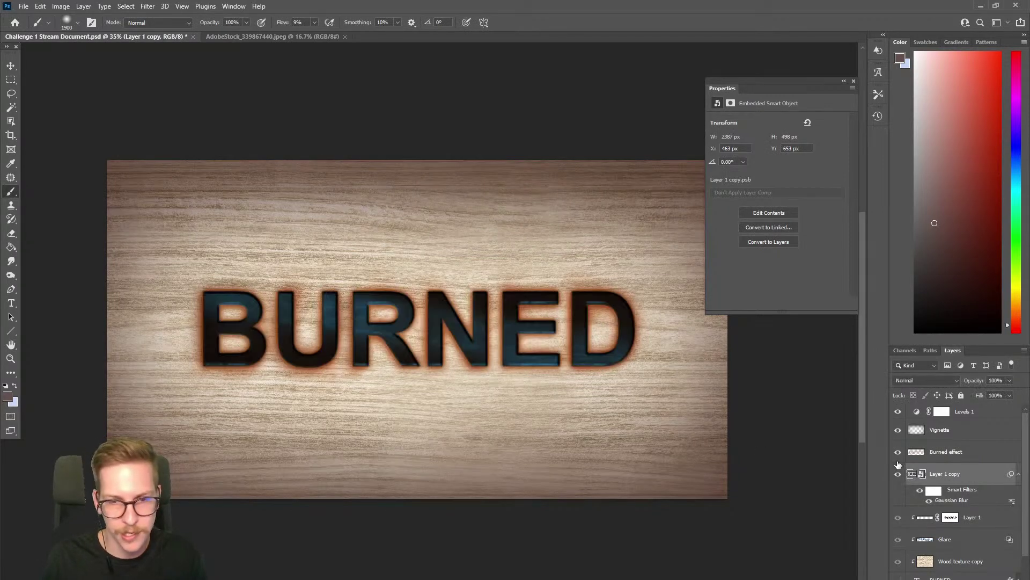
pyautogui.click(897, 452)
pyautogui.click(897, 452)
pyautogui.click(898, 430)
pyautogui.click(898, 430)
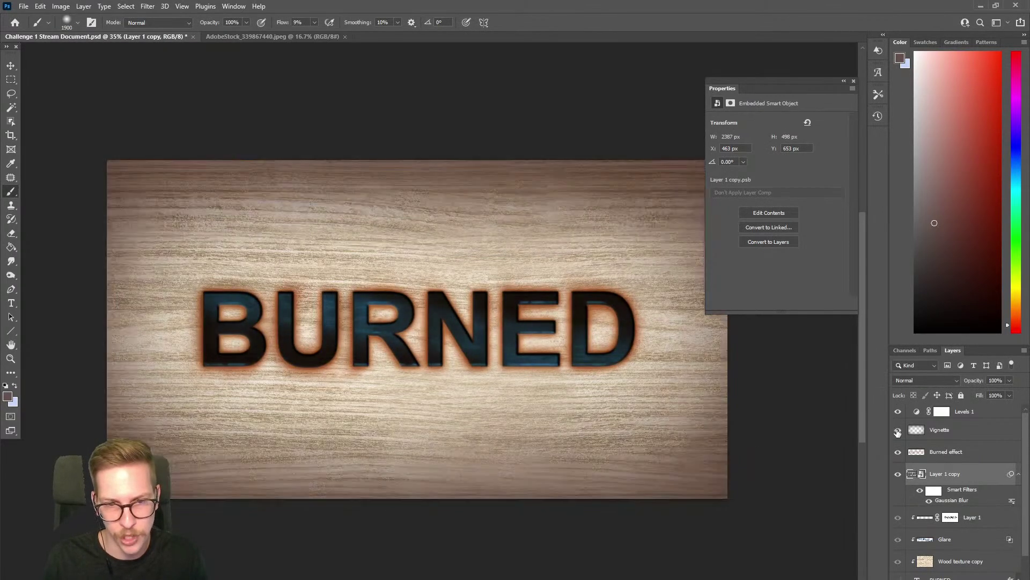
# Add a Hue/Saturation adjustment layer above the Levels layer with hue +1 and saturation +6.
pyautogui.click(947, 412)
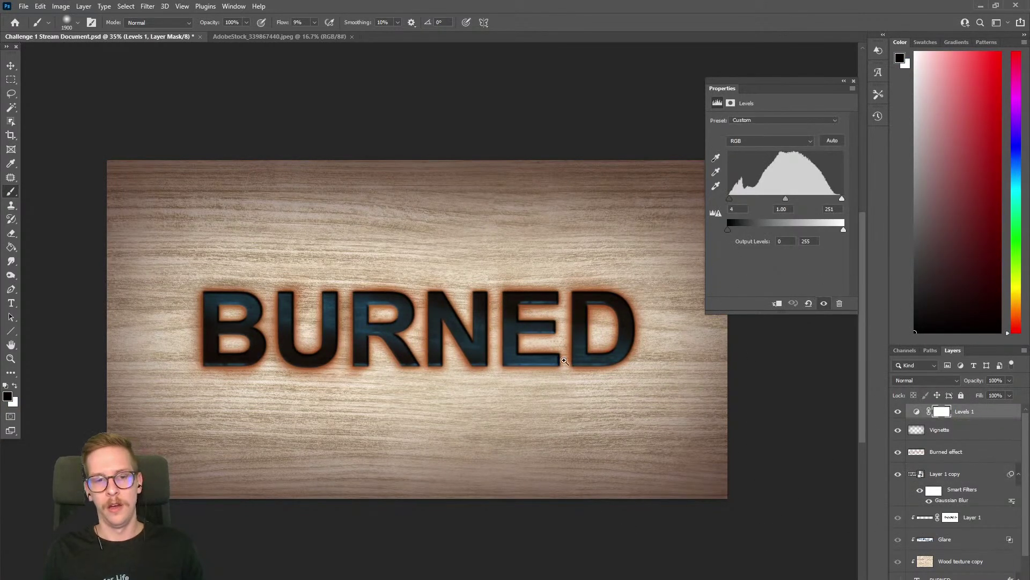
pyautogui.scroll(-1, 536, 360)
pyautogui.moveTo(543, 361); pyautogui.dragTo(537, 361)
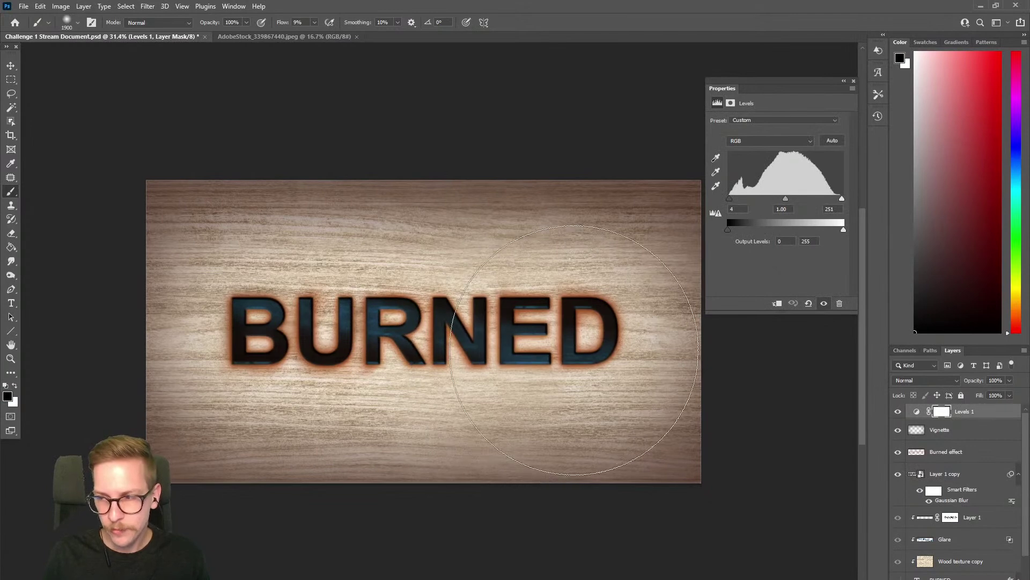
pyautogui.click(104, 6)
pyautogui.moveTo(84, 7)
pyautogui.moveTo(191, 150)
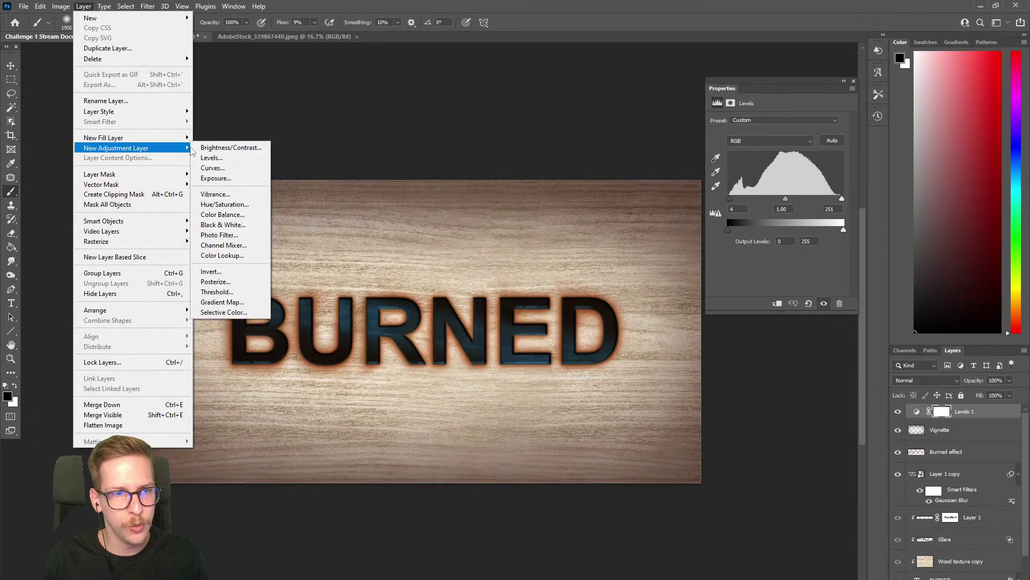
pyautogui.click(249, 205)
pyautogui.click(594, 206)
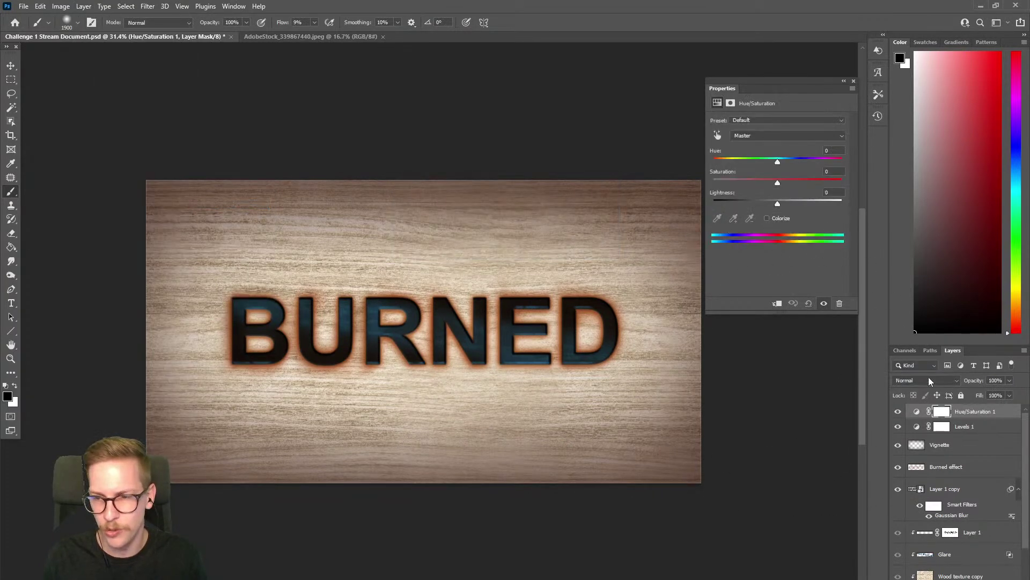
pyautogui.moveTo(777, 183)
pyautogui.mouseDown()
pyautogui.moveTo(793, 182)
pyautogui.moveTo(779, 163)
pyautogui.mouseUp()
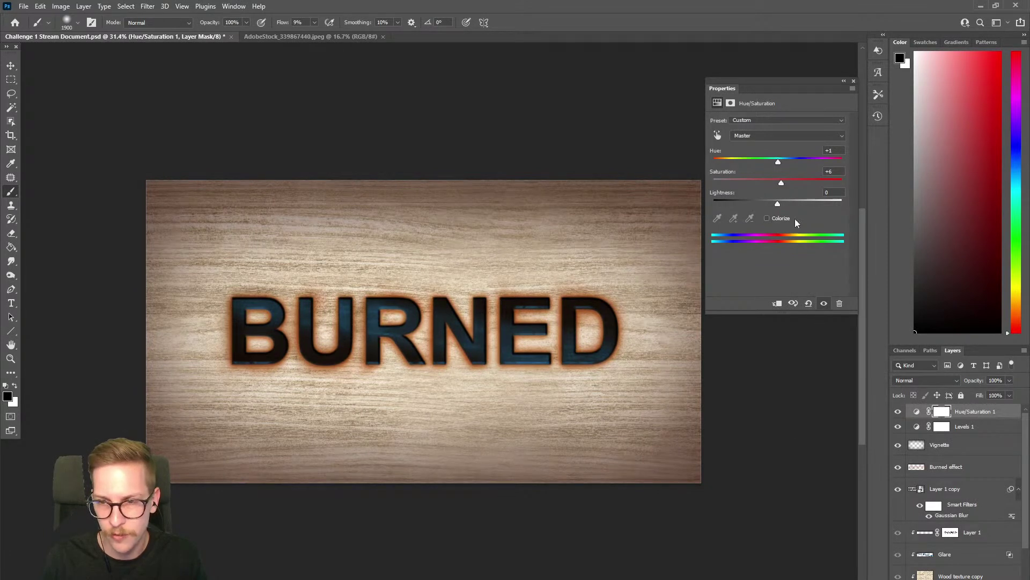
# Compare the board with and without the Hue/Saturation adjustment and close its properties.
pyautogui.click(899, 413)
pyautogui.click(899, 413)
pyautogui.click(899, 413)
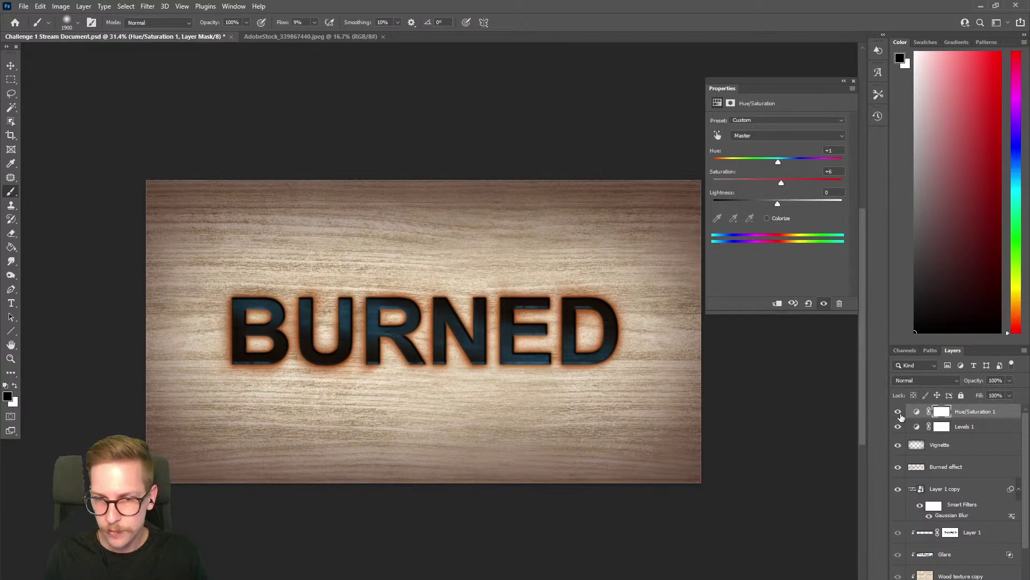
pyautogui.click(900, 414)
pyautogui.click(899, 413)
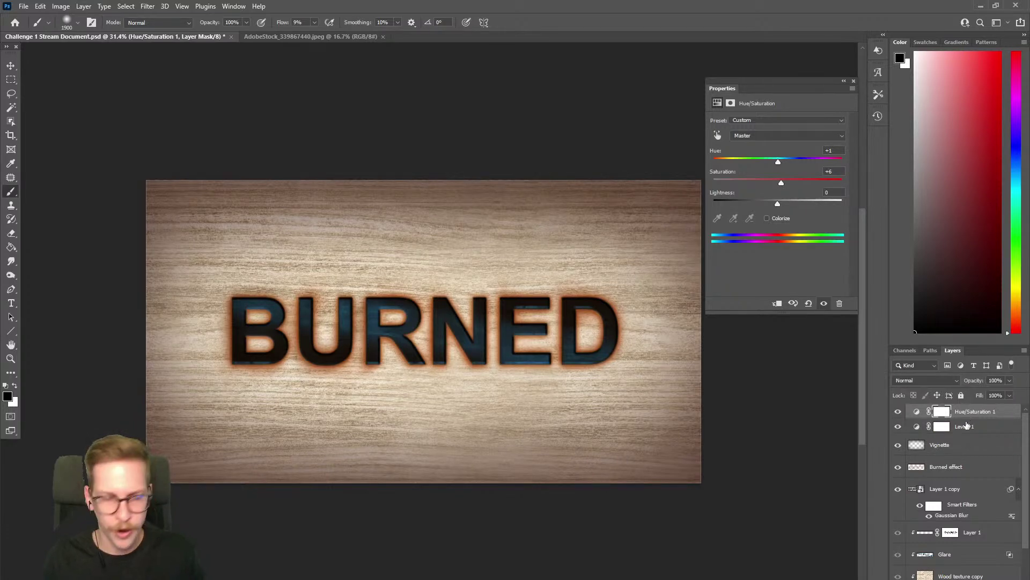
pyautogui.scroll(2, 460, 276)
pyautogui.scroll(-1, 460, 276)
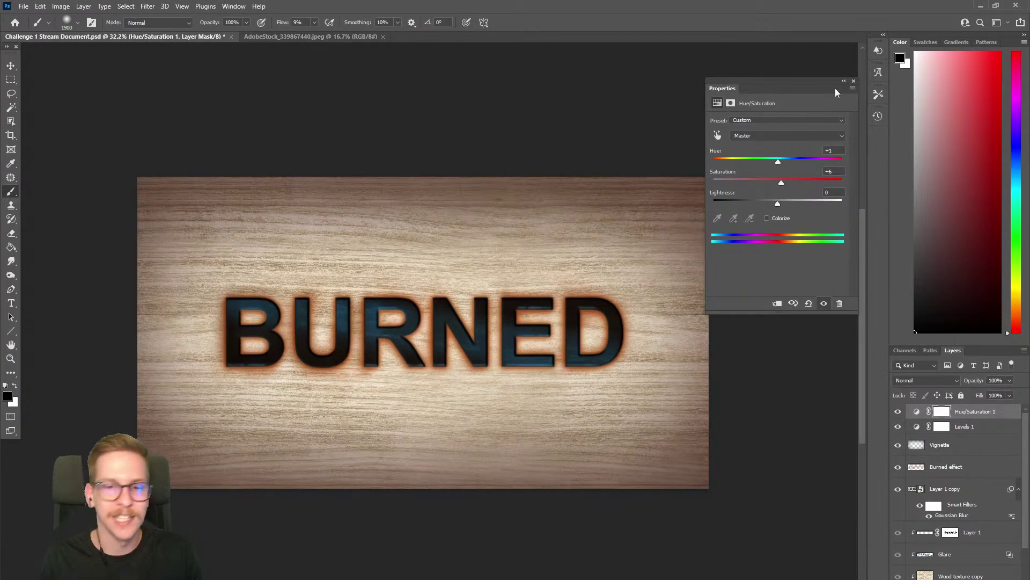
pyautogui.click(854, 82)
pyautogui.scroll(1, 471, 261)
pyautogui.scroll(-1, 478, 298)
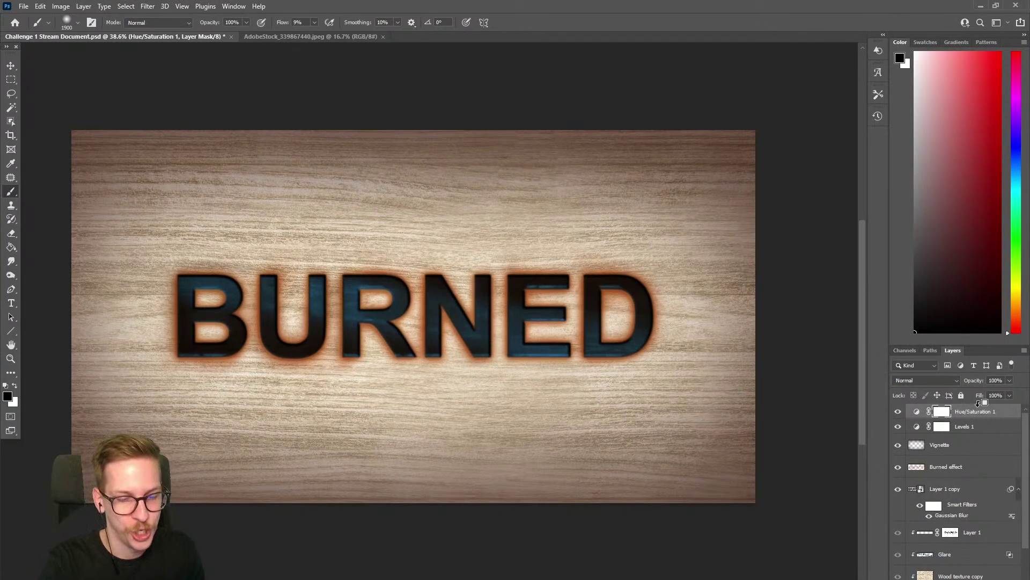
# Stamp all visible layers into a new merged layer at the top of the stack, and reduce the brush to 1500 px.
pyautogui.hotkey('ctrl', 'shift', 'alt', 'e')
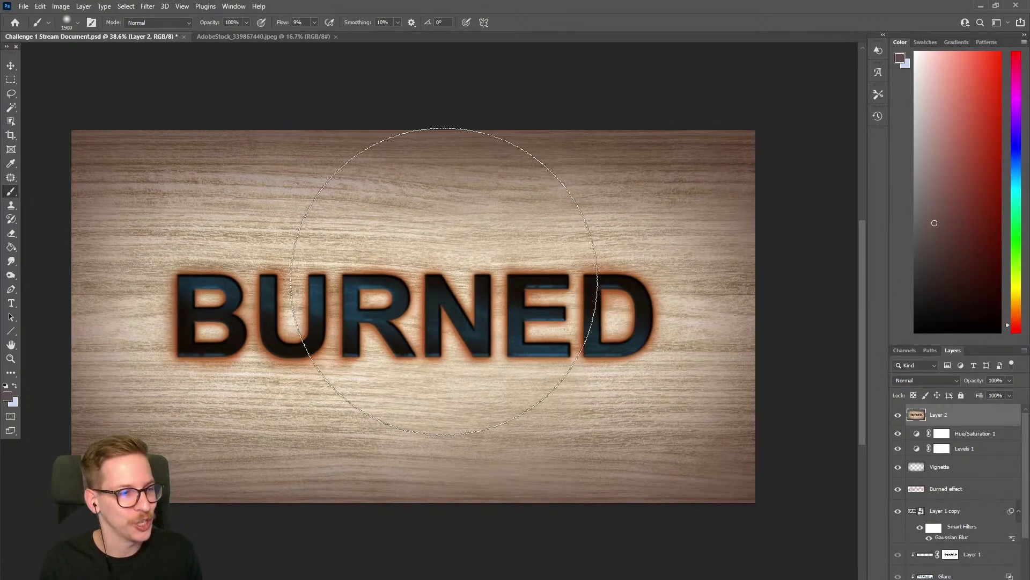
pyautogui.press('[')
pyautogui.press('[')
pyautogui.press('[')
pyautogui.press('[')
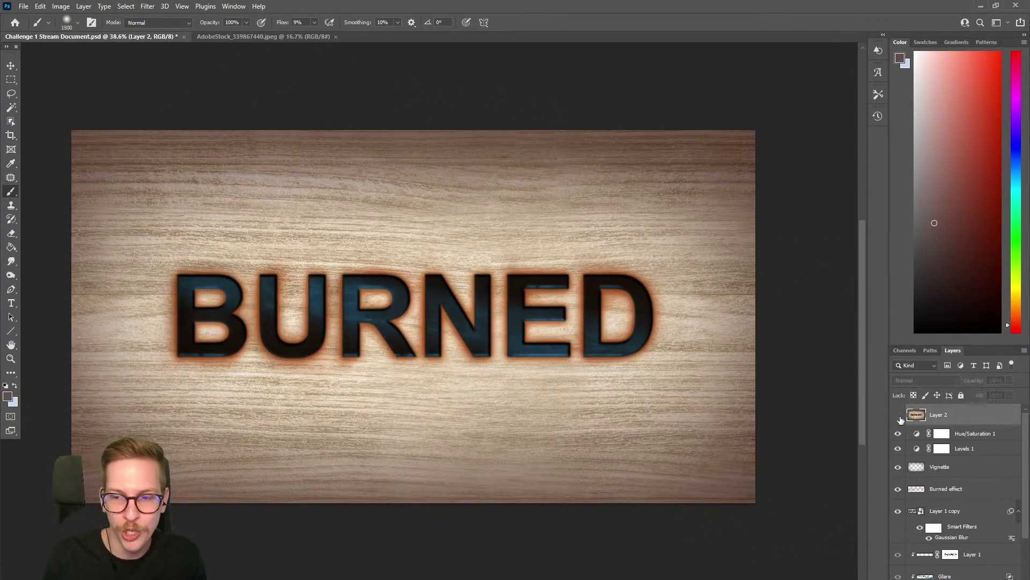
pyautogui.click(147, 7)
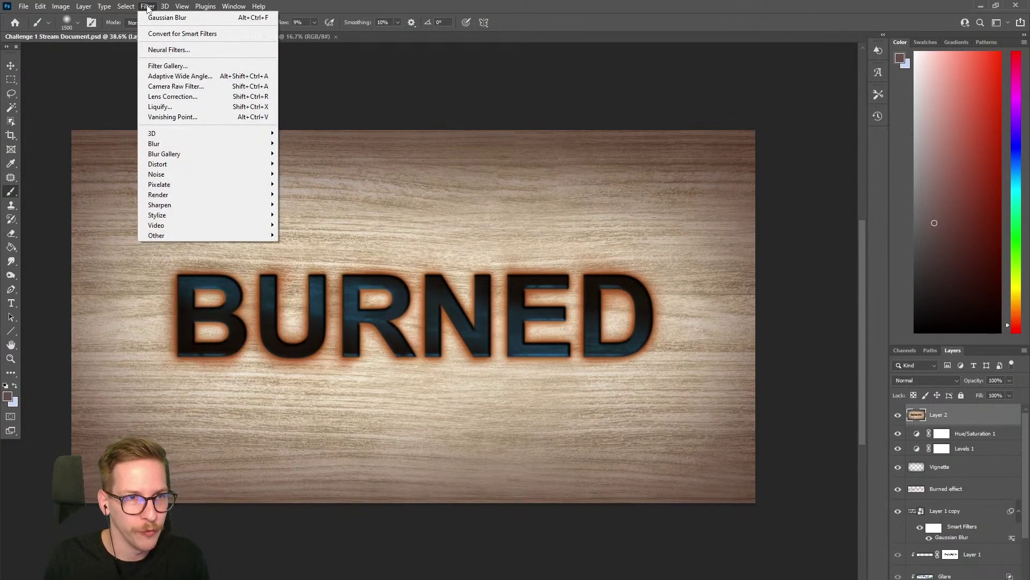
pyautogui.moveTo(215, 145)
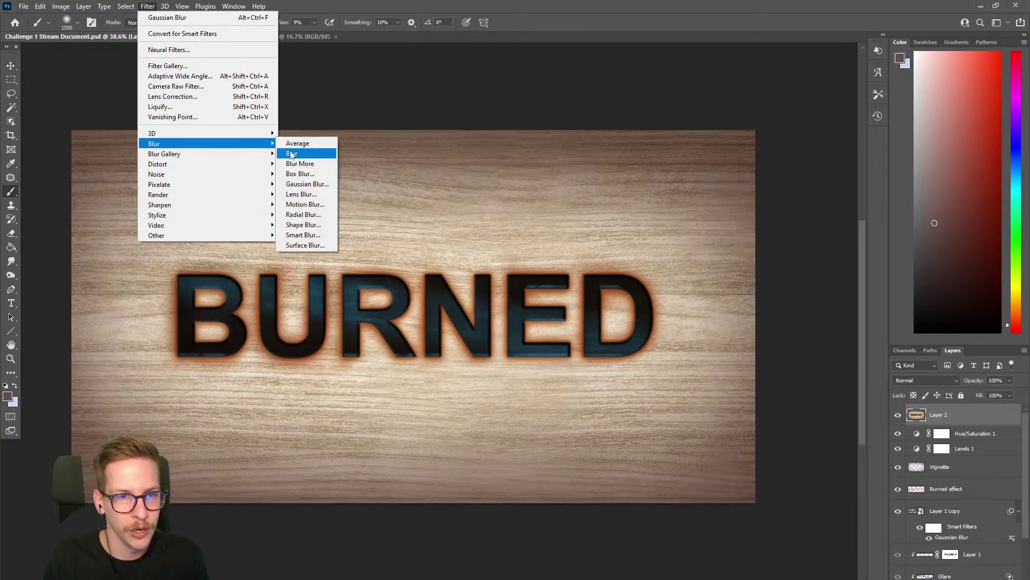
pyautogui.click(307, 184)
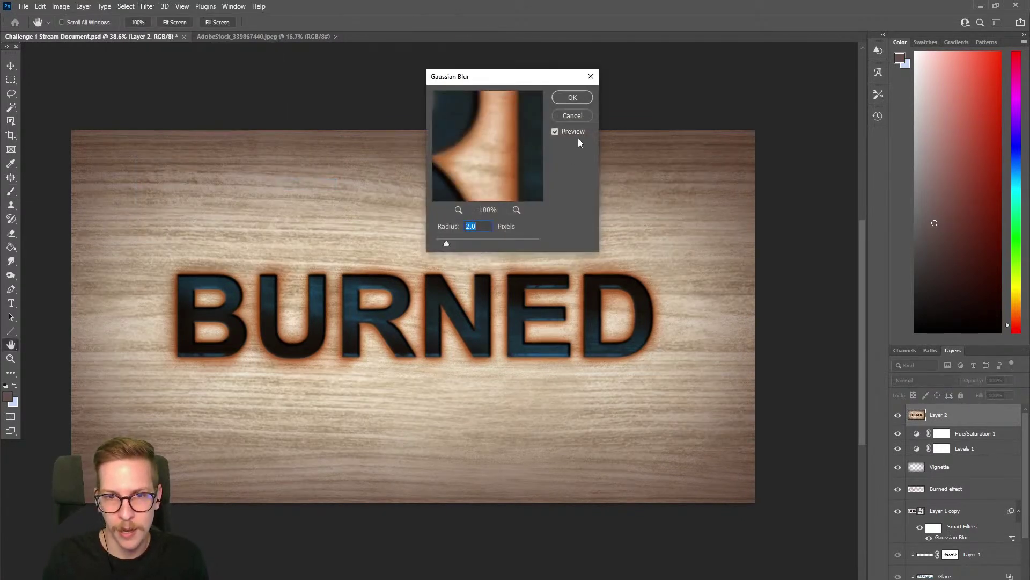
pyautogui.click(573, 114)
# Convert the merged Layer 2 to a smart object and apply a Gaussian Blur smart filter with a 5-pixel radius.
pyautogui.rightClick(977, 411)
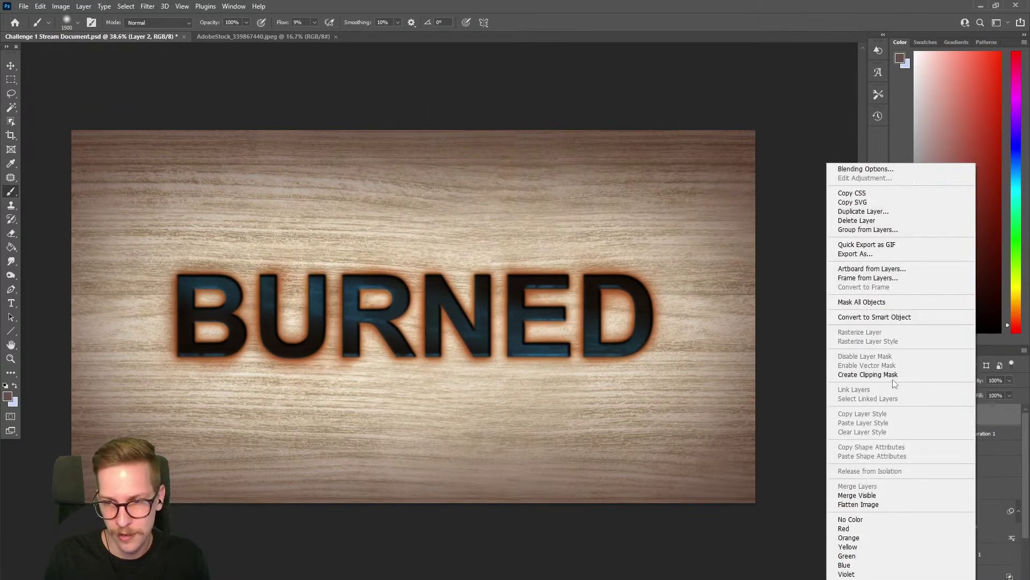
pyautogui.click(897, 316)
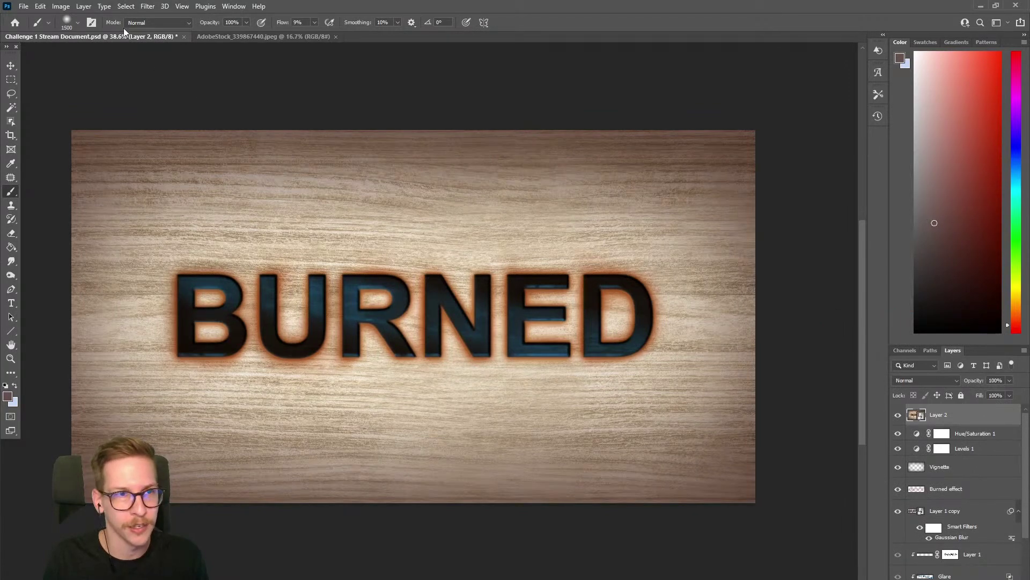
pyautogui.click(151, 9)
pyautogui.moveTo(248, 147)
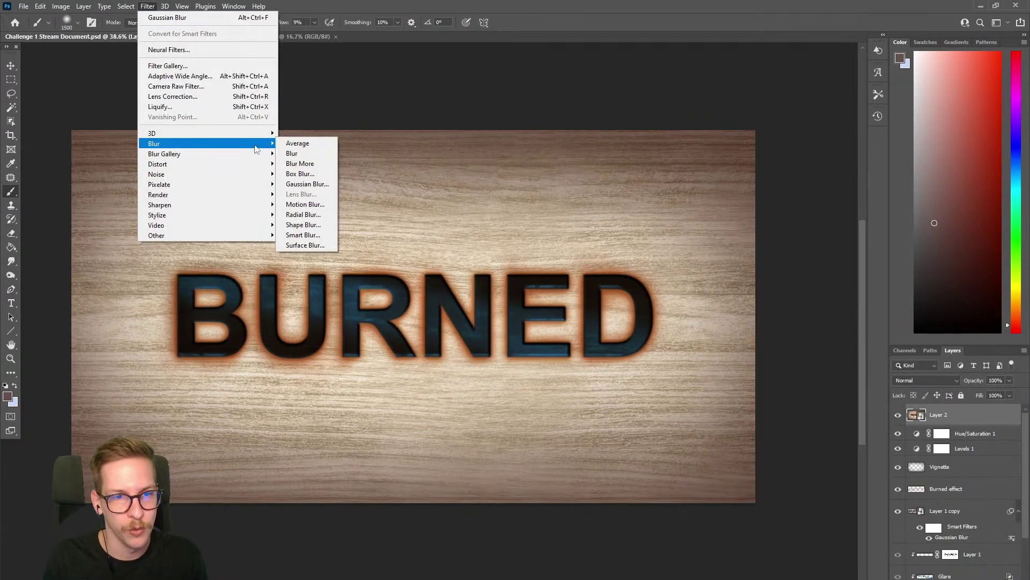
pyautogui.click(307, 184)
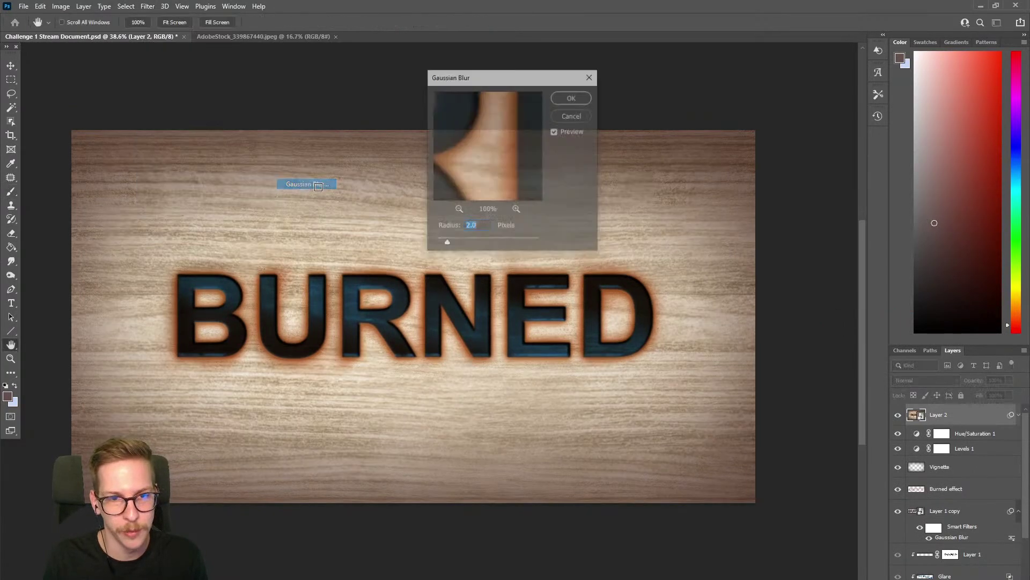
pyautogui.moveTo(446, 243); pyautogui.dragTo(457, 243)
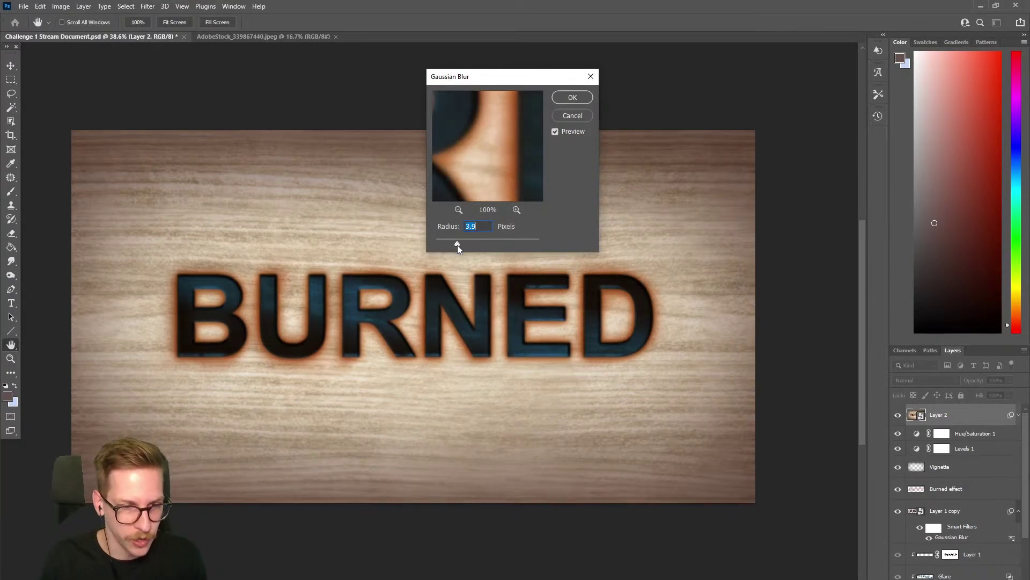
pyautogui.moveTo(461, 244); pyautogui.dragTo(460, 242)
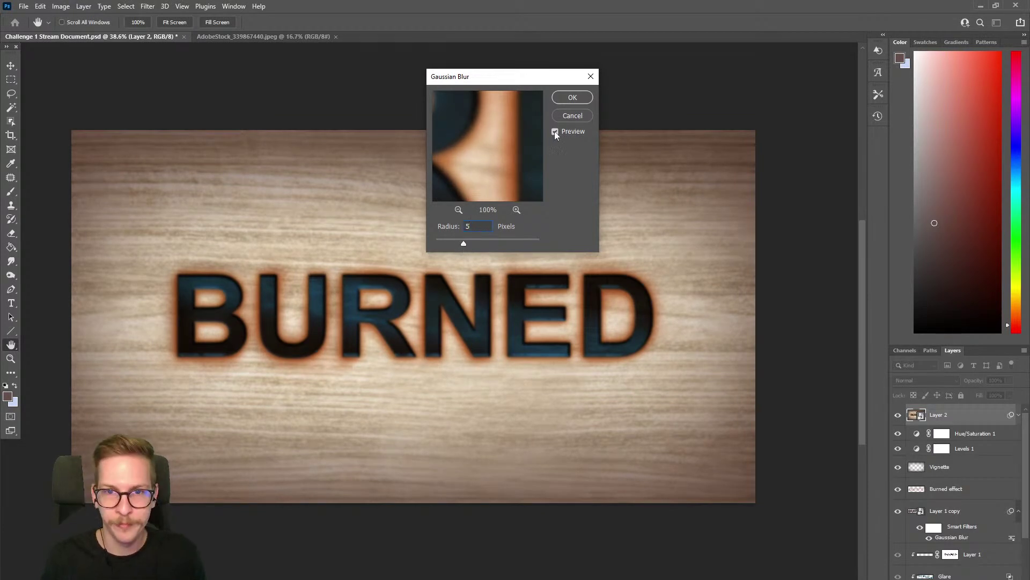
pyautogui.click(570, 97)
# Add a layer mask to Layer 2 and paint black across the lettering with a 1200 px brush to hide the blur there.
pyautogui.scroll(-2, 550, 292)
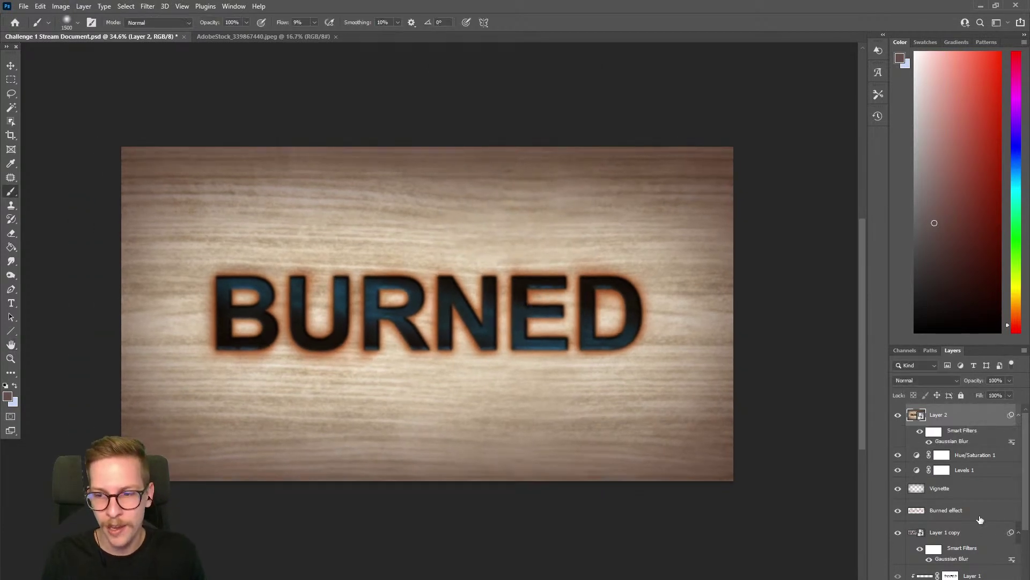
pyautogui.click(961, 578)
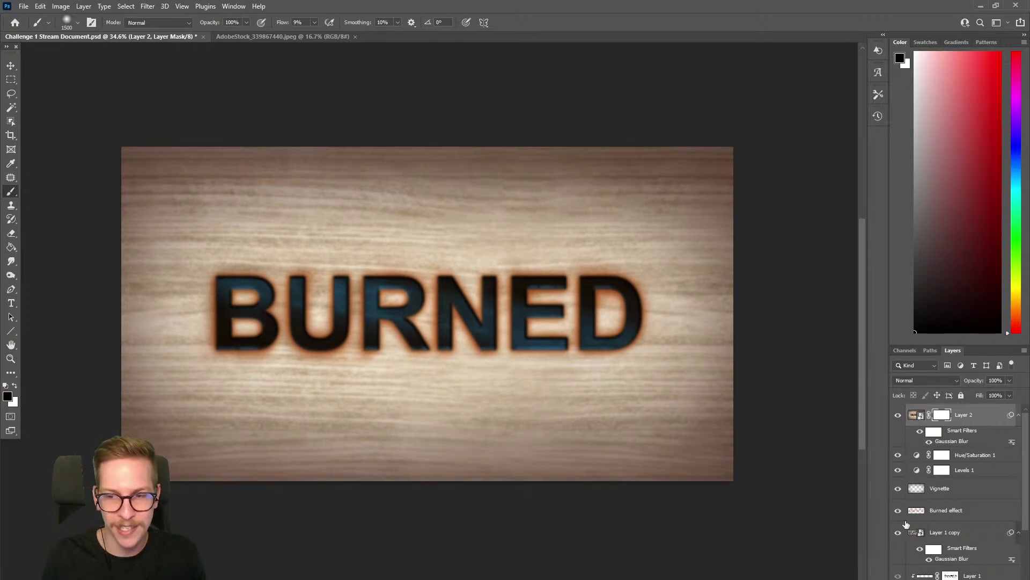
pyautogui.press('[')
pyautogui.press('[')
pyautogui.press('[')
pyautogui.moveTo(575, 317)
pyautogui.mouseDown()
pyautogui.moveTo(480, 297)
pyautogui.moveTo(276, 335)
pyautogui.moveTo(591, 313)
pyautogui.moveTo(564, 325)
pyautogui.moveTo(253, 320)
pyautogui.moveTo(602, 308)
pyautogui.moveTo(296, 322)
pyautogui.moveTo(587, 311)
pyautogui.moveTo(322, 312)
pyautogui.moveTo(394, 307)
pyautogui.mouseUp()
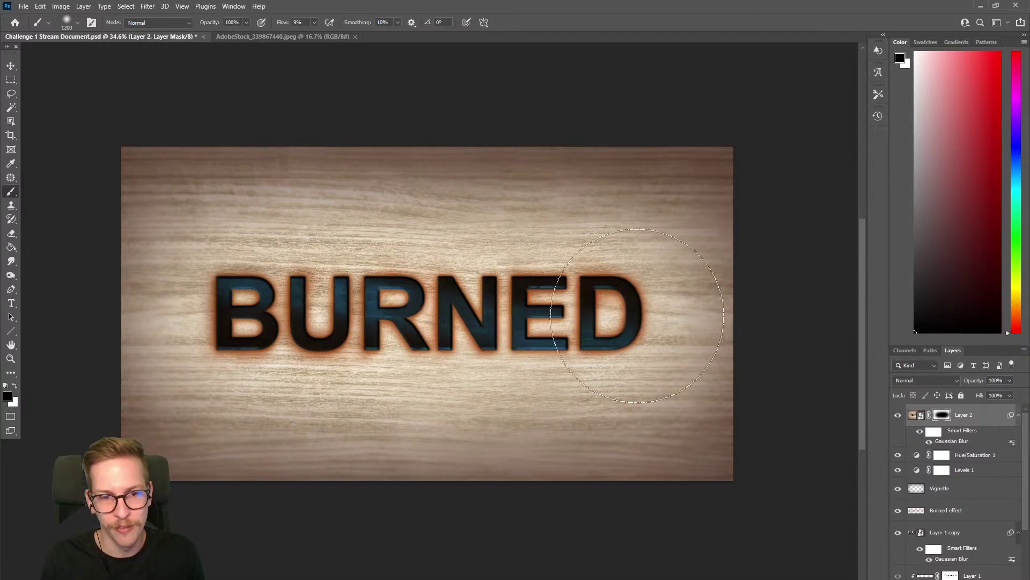
# Compare the board with and without the blurred Layer 2, both as a whole and close up at its lower edge.
pyautogui.click(898, 416)
pyautogui.click(899, 416)
pyautogui.click(899, 416)
pyautogui.click(898, 416)
pyautogui.click(693, 482)
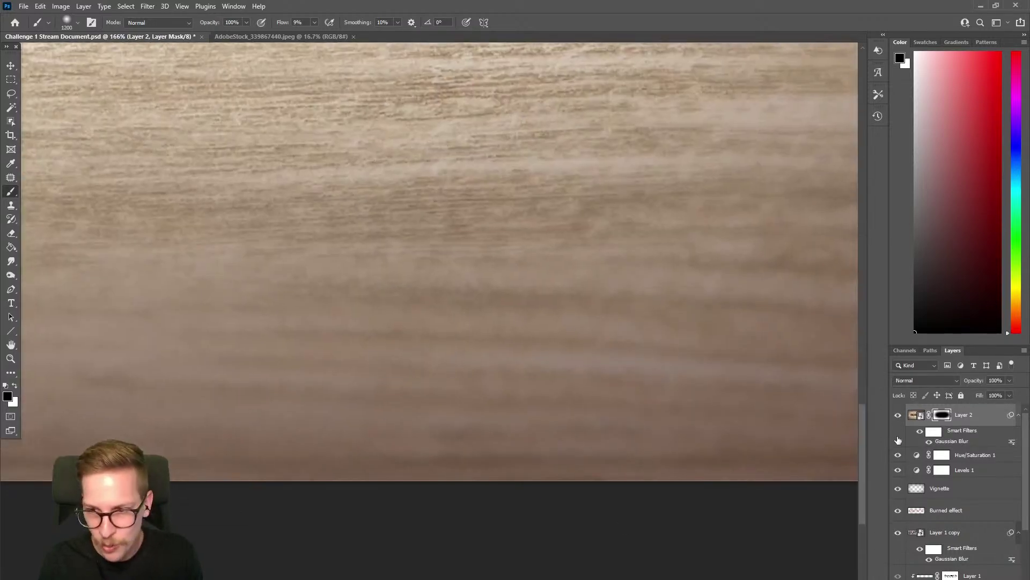
pyautogui.click(899, 416)
pyautogui.click(898, 416)
pyautogui.scroll(-1, 561, 339)
pyautogui.scroll(-5, 537, 317)
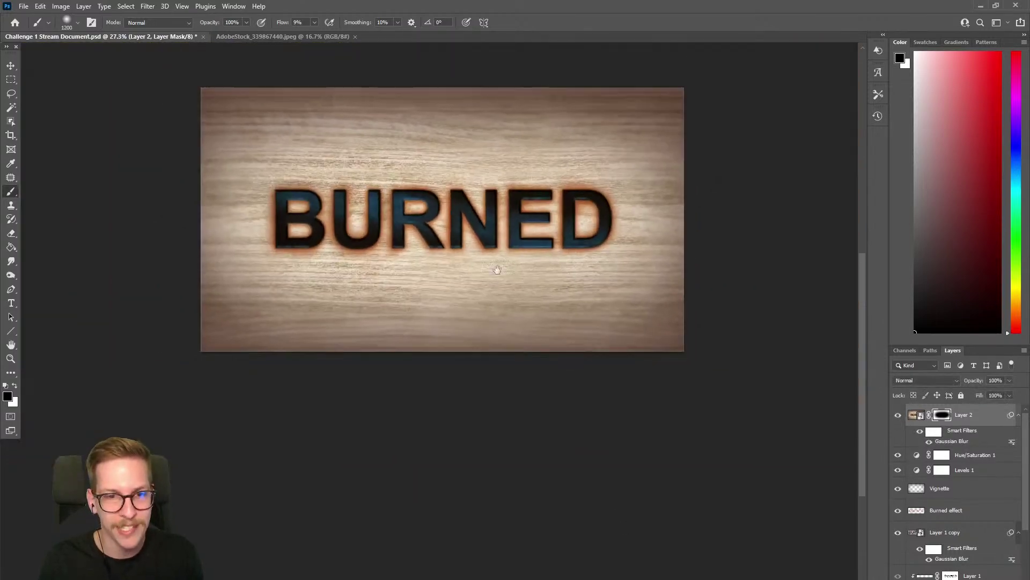
pyautogui.scroll(1, 472, 333)
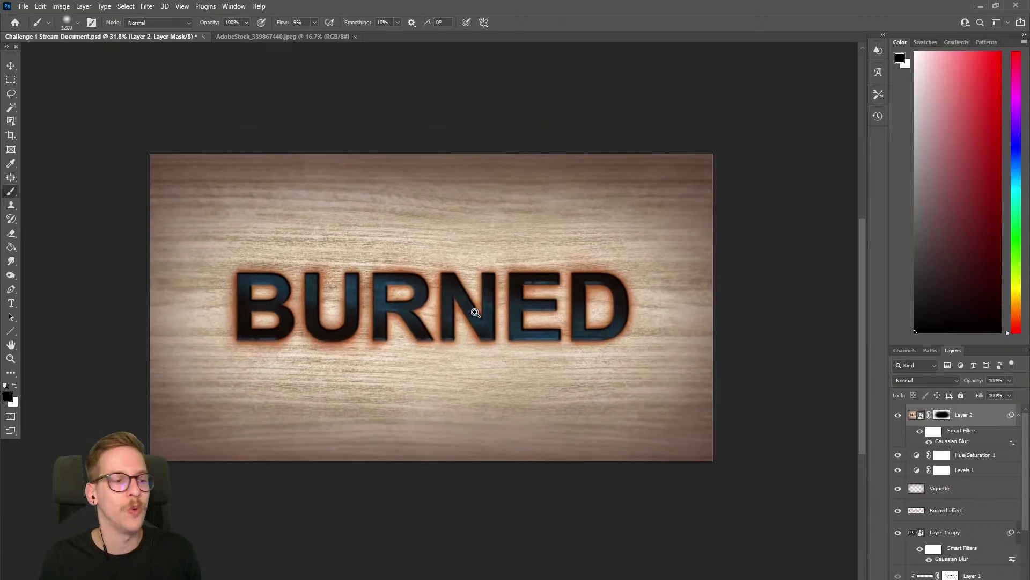
pyautogui.scroll(1, 468, 316)
# Reduce the brush size to 250 px.
pyautogui.press('[')
pyautogui.press('[')
pyautogui.press('[')
pyautogui.press('[')
pyautogui.press('[')
pyautogui.press('[')
pyautogui.press('[')
pyautogui.press('[')
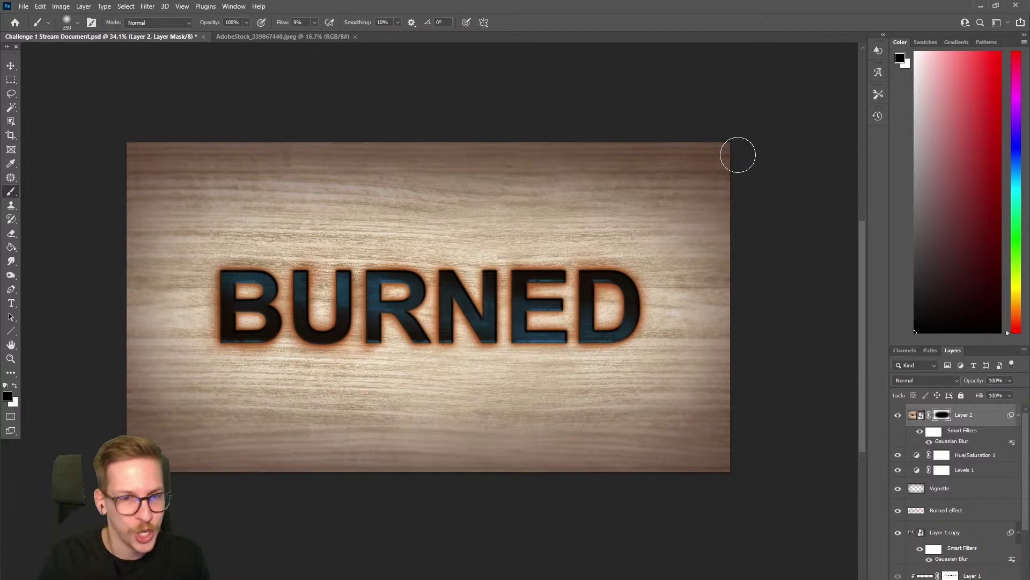
pyautogui.hscroll(-1, 432, 127)
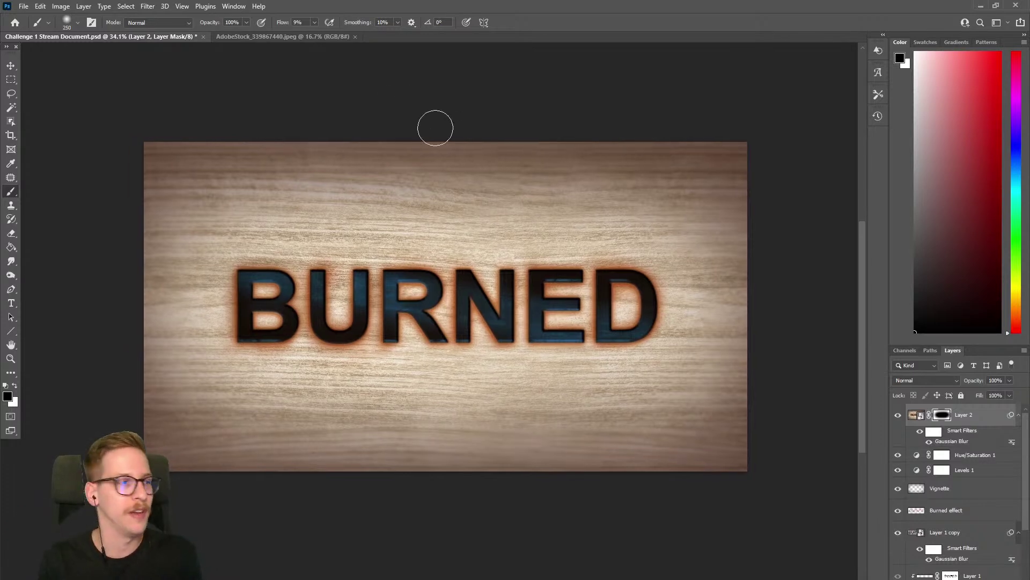